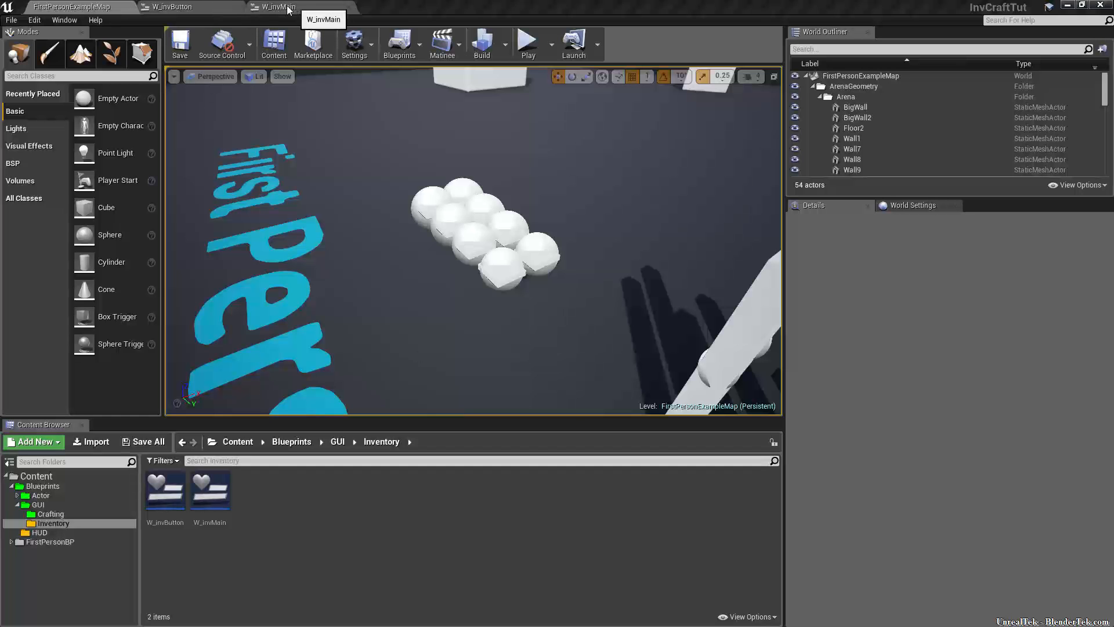
# Delete the existing W_invMain_ref variable from the W_invButton widget blueprint
pyautogui.click(197, 8)
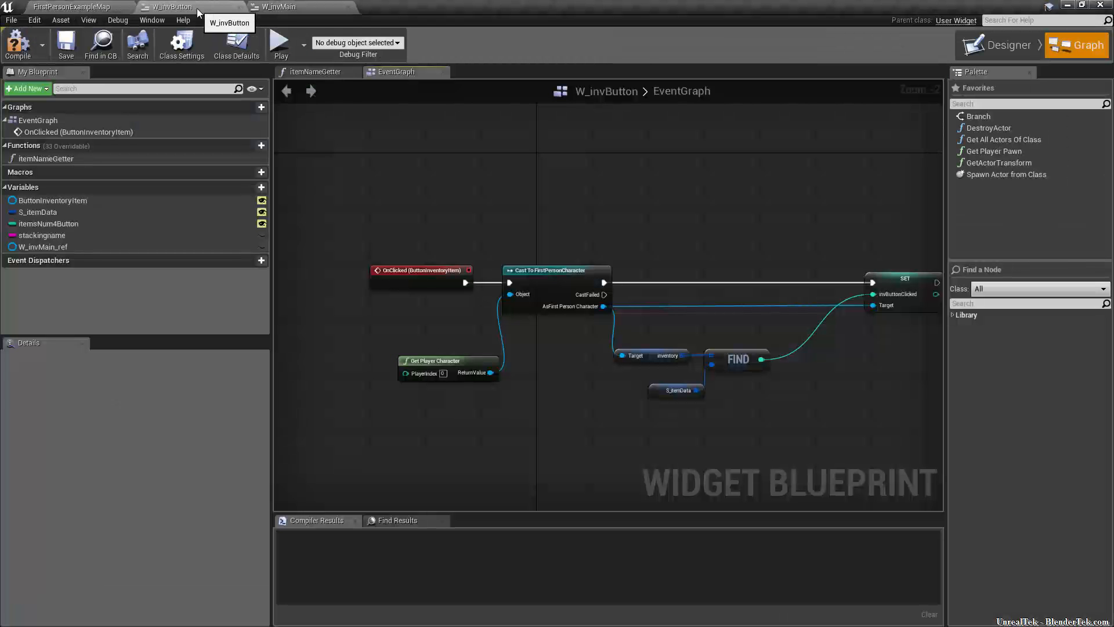
pyautogui.click(96, 249)
pyautogui.press('Delete')
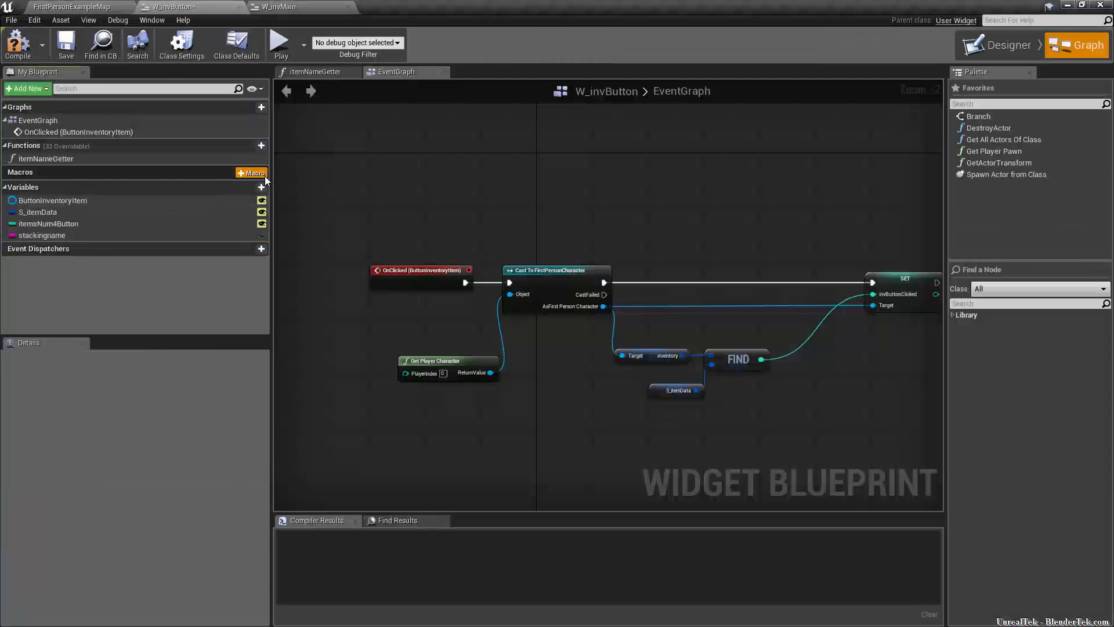
pyautogui.click(265, 176)
pyautogui.click(41, 185)
pyautogui.press('Delete')
# Add a variable named w_invMainRef to W_invButton, typed as a W Inv Main object reference
pyautogui.click(261, 187)
pyautogui.write('w_invMain')
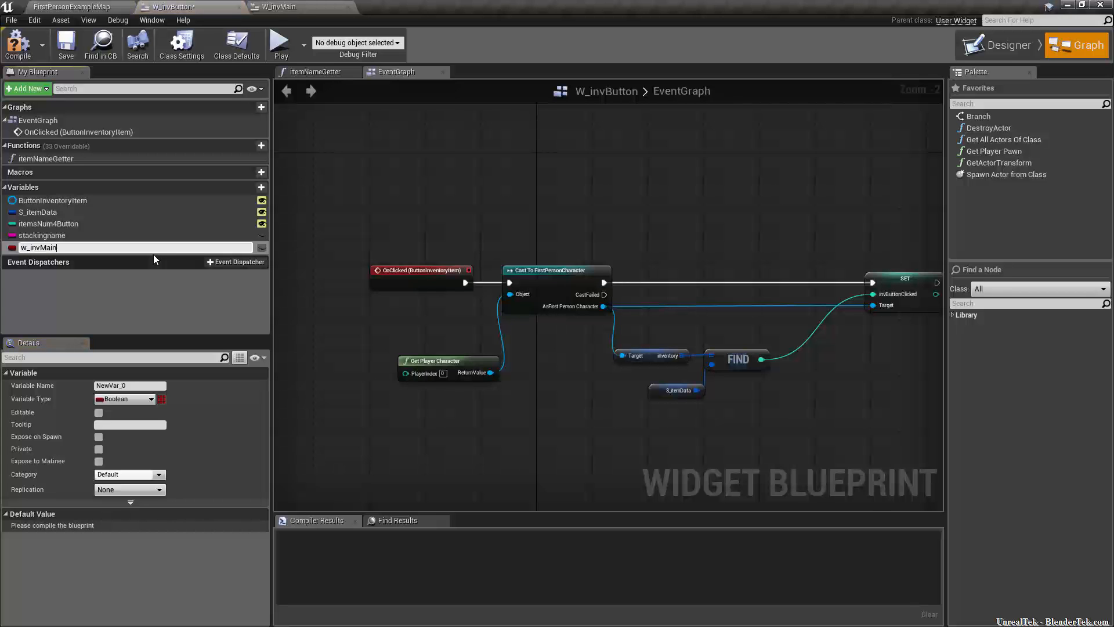
pyautogui.write('Ref')
pyautogui.press('Return')
pyautogui.click(114, 400)
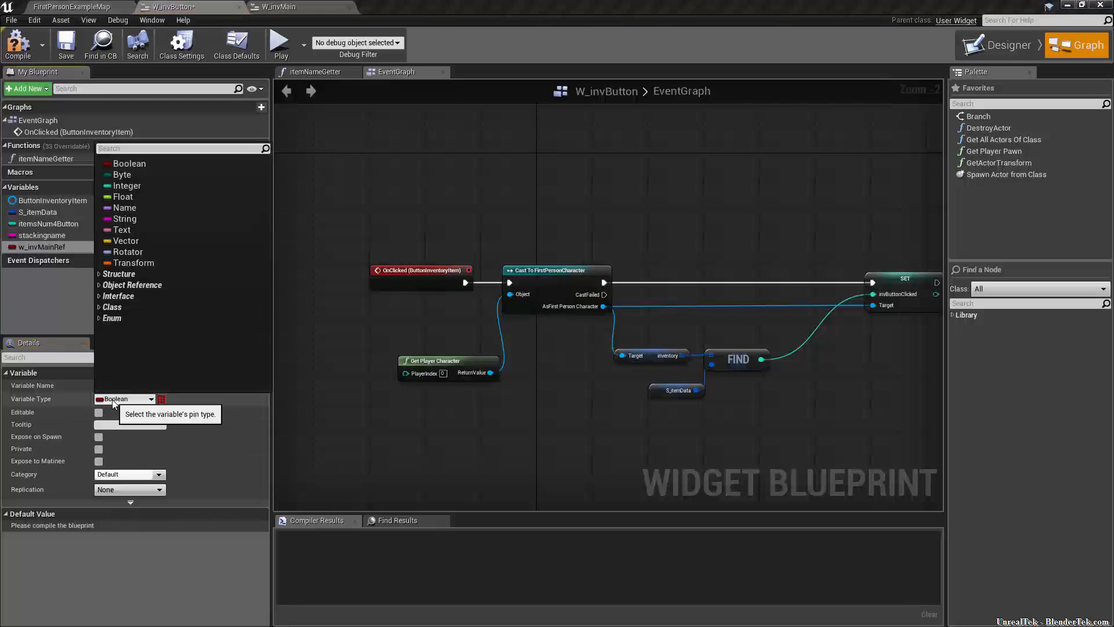
pyautogui.write('w_')
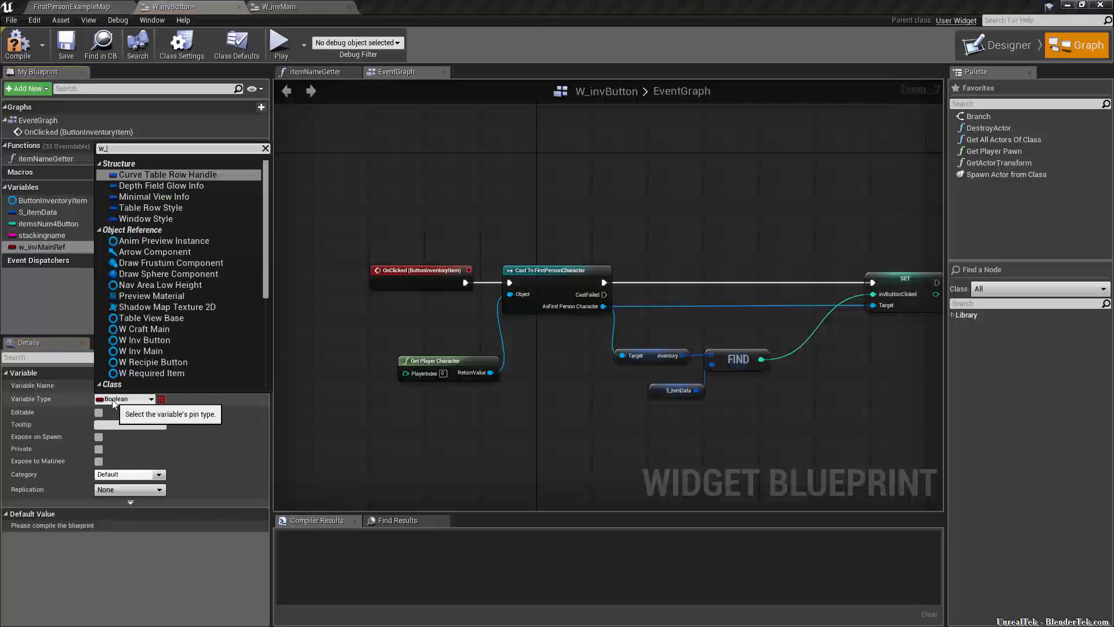
pyautogui.write('inv')
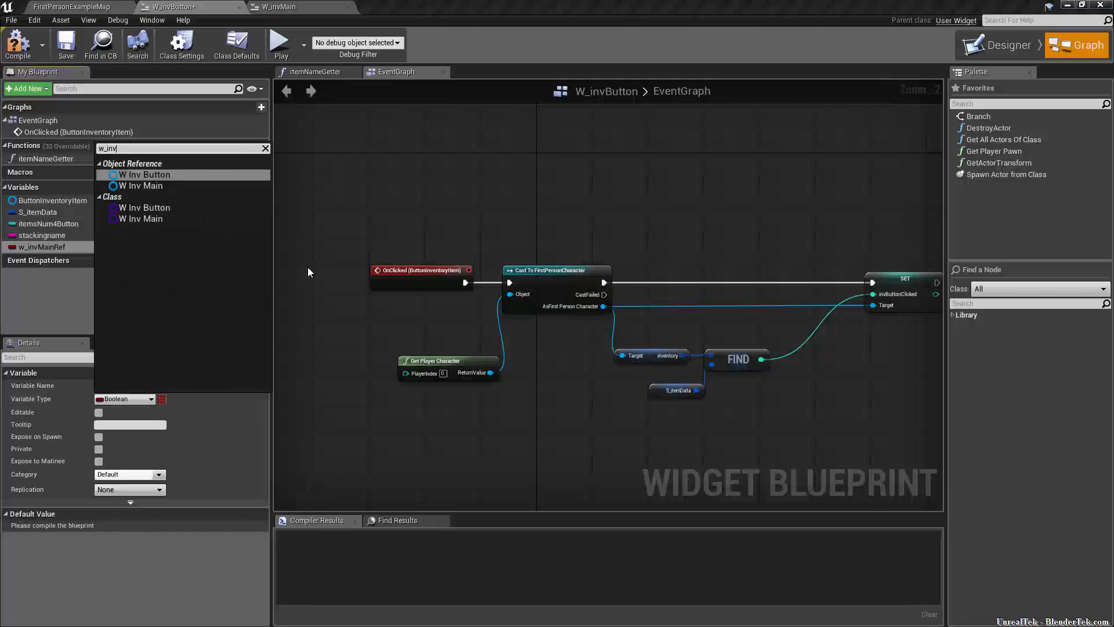
pyautogui.click(173, 185)
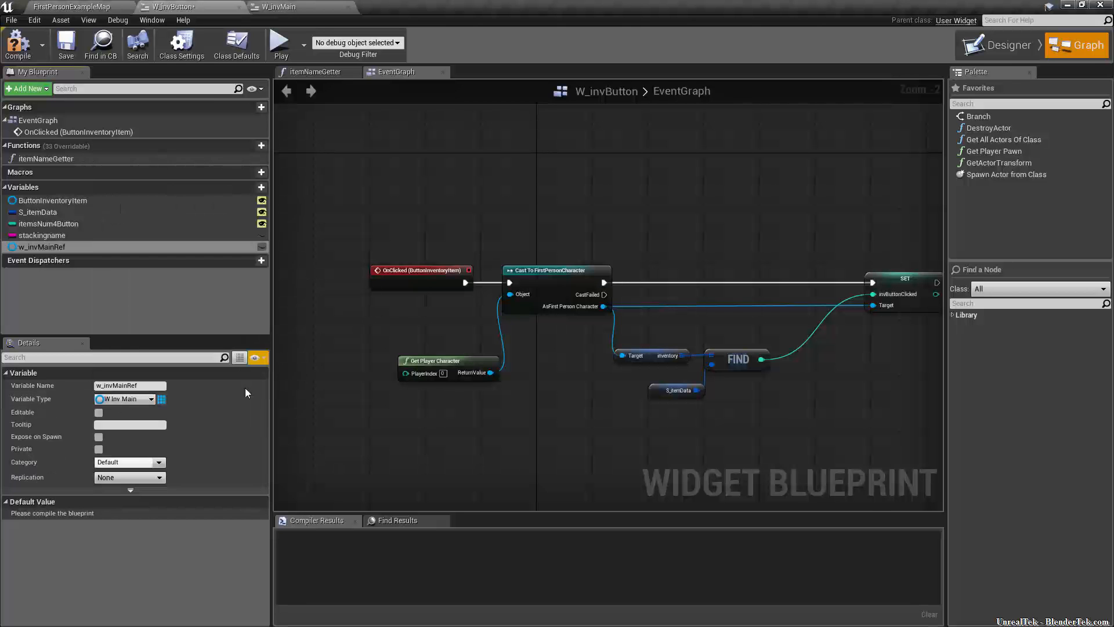
# Make the w_invMainRef variable editable, and compile and save W_invButton
pyautogui.click(261, 247)
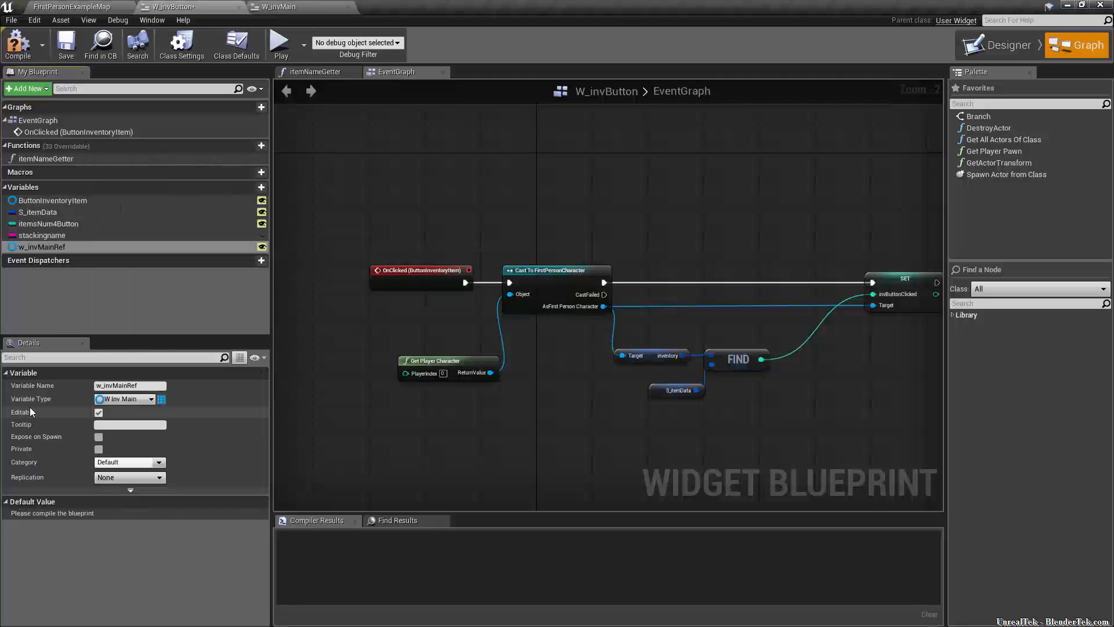
pyautogui.click(18, 43)
pyautogui.click(66, 45)
# Break and restore the execution link from Cast To FirstPersonCharacter to the invButtonClicked SET node
pyautogui.moveTo(590, 261); pyautogui.dragTo(765, 237, button='right')
pyautogui.scroll(2, 477, 304)
pyautogui.keyDown('alt'); pyautogui.click(415, 289); pyautogui.keyUp('alt')
pyautogui.click(477, 254)
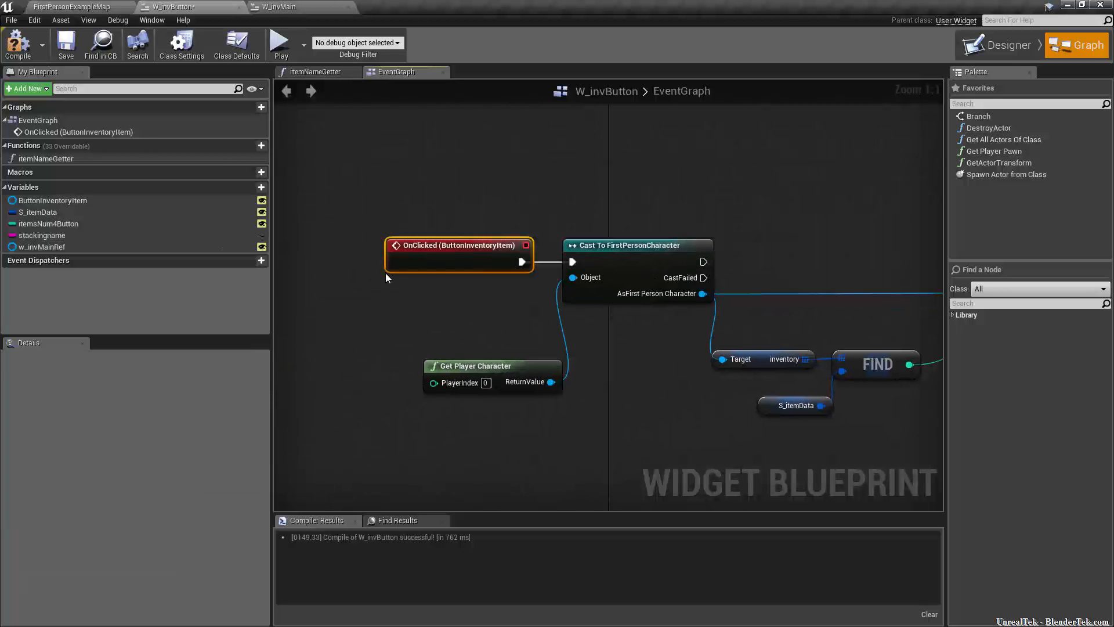
pyautogui.moveTo(666, 390); pyautogui.dragTo(363, 370, button='right')
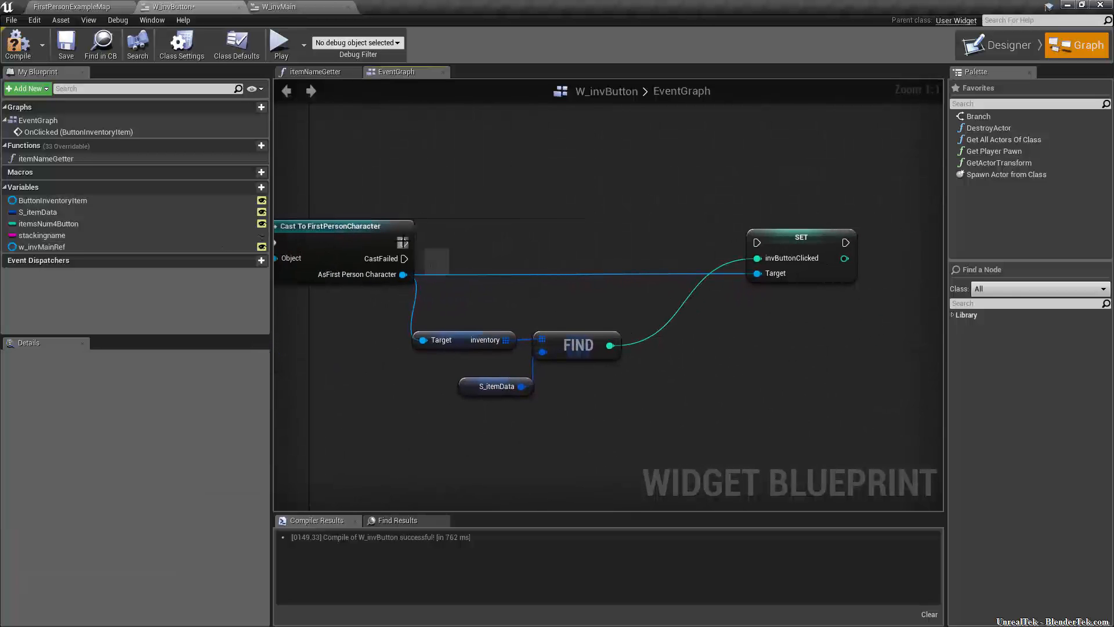
pyautogui.moveTo(757, 243); pyautogui.dragTo(404, 243)
# Move the invButtonClicked SET node closer to the Cast To FirstPersonCharacter node
pyautogui.moveTo(787, 238); pyautogui.dragTo(671, 237)
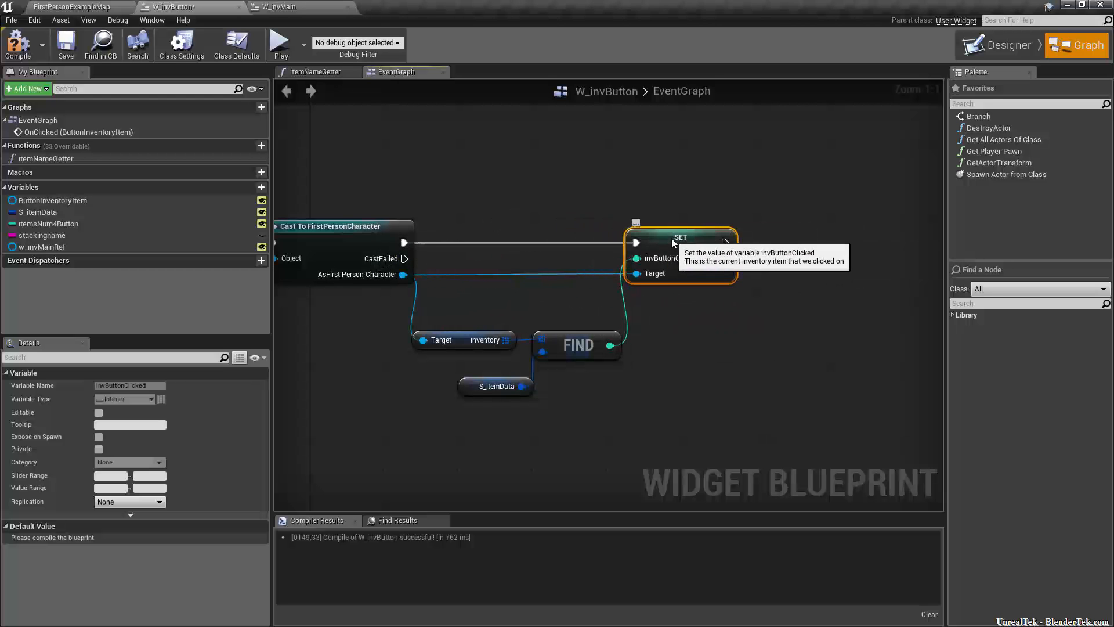
pyautogui.click(718, 324)
pyautogui.moveTo(718, 323); pyautogui.dragTo(332, 354, button='right')
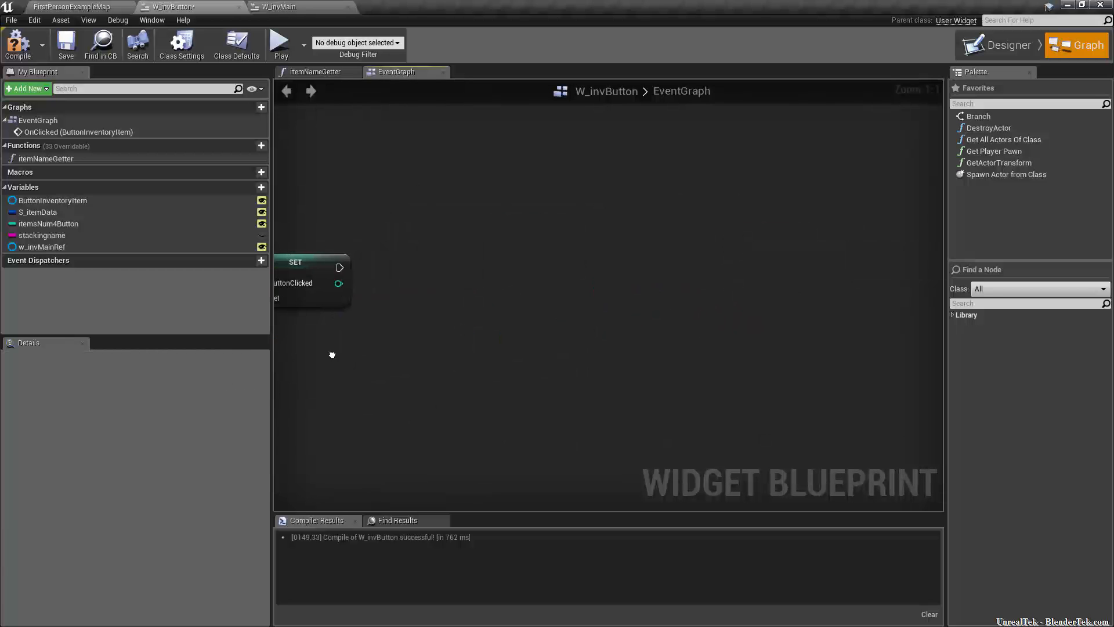
# In the W_invMain event graph, break the execution link between the S_itemData SET node and Add Child
pyautogui.click(301, 7)
pyautogui.moveTo(688, 423); pyautogui.dragTo(621, 346, button='right')
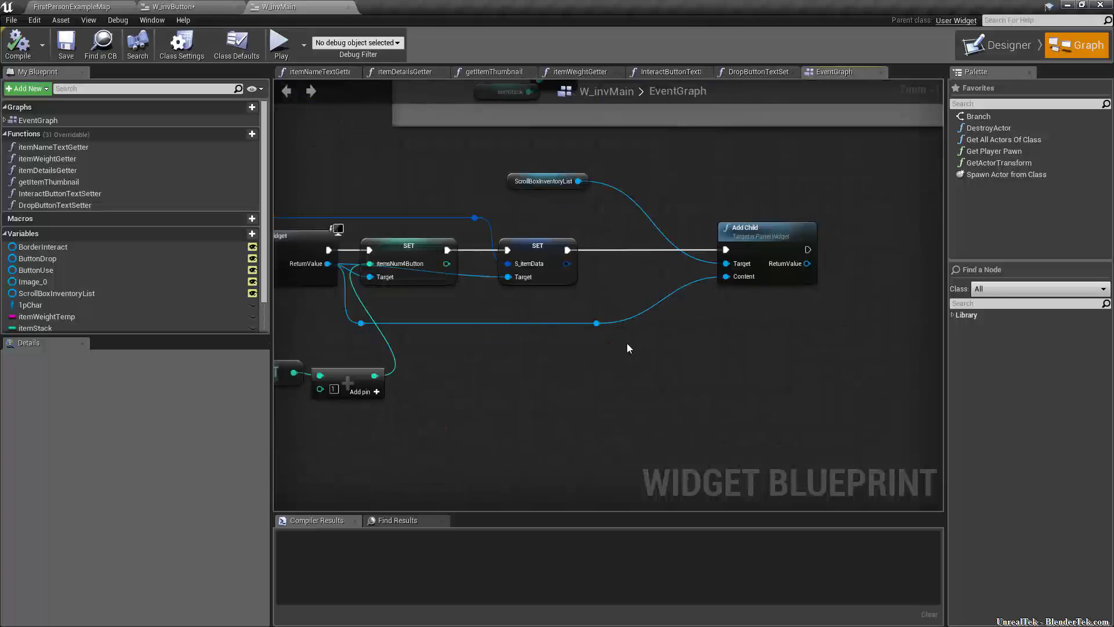
pyautogui.scroll(1, 622, 322)
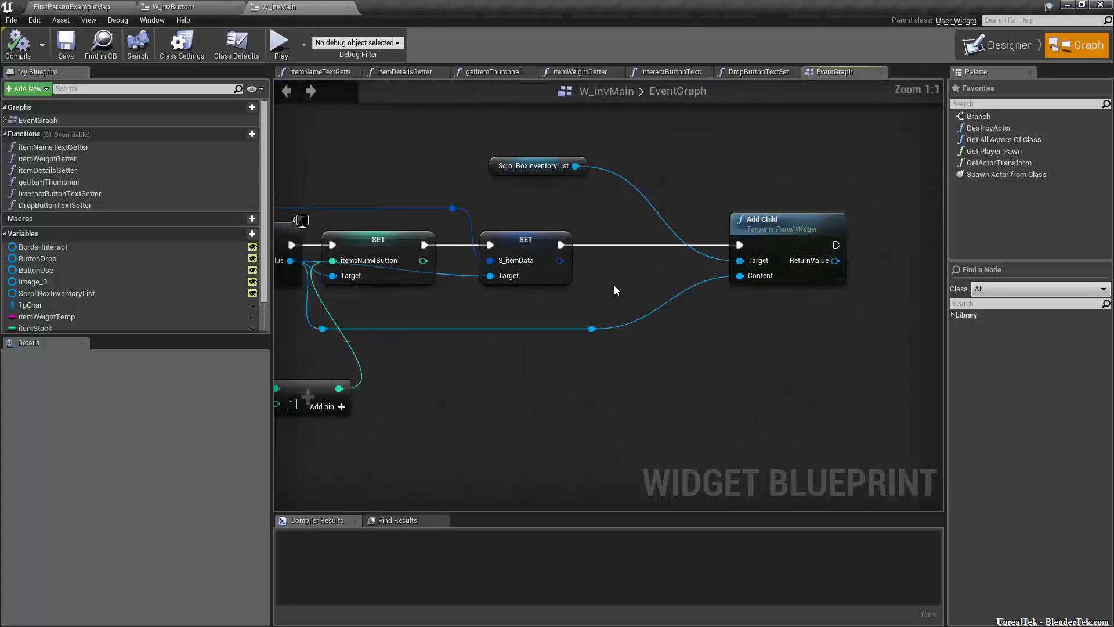
pyautogui.keyDown('alt'); pyautogui.click(559, 244); pyautogui.keyUp('alt')
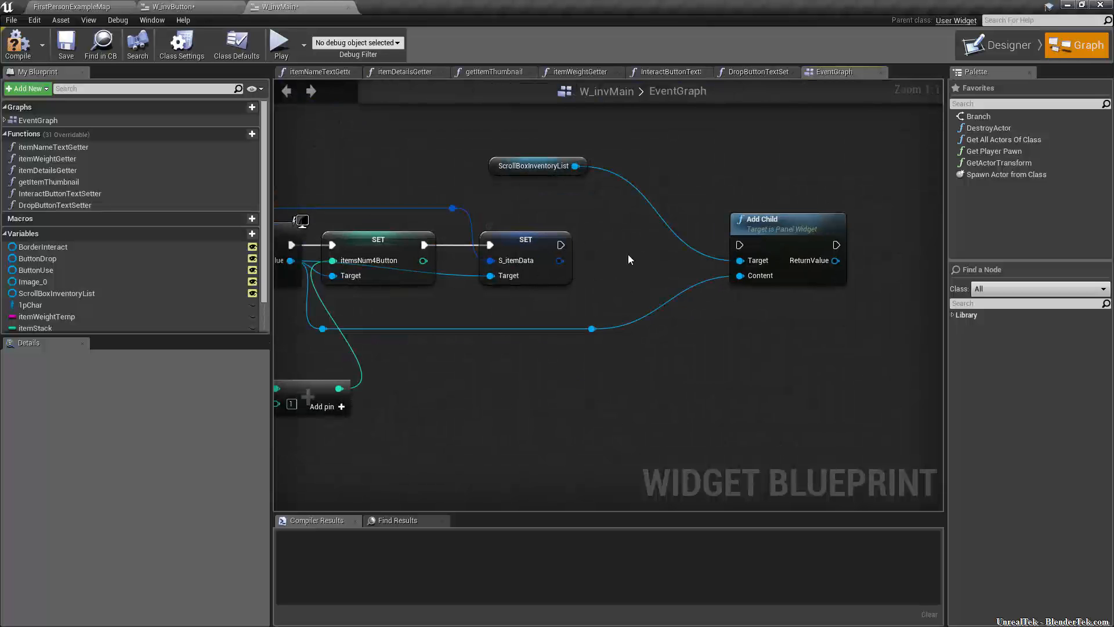
# Add a Set w_invMainRef node from the created W_invButton widget's return value and wire its execution between the S_itemData SET and Add Child
pyautogui.moveTo(452, 345); pyautogui.dragTo(656, 329, button='right')
pyautogui.click(413, 215)
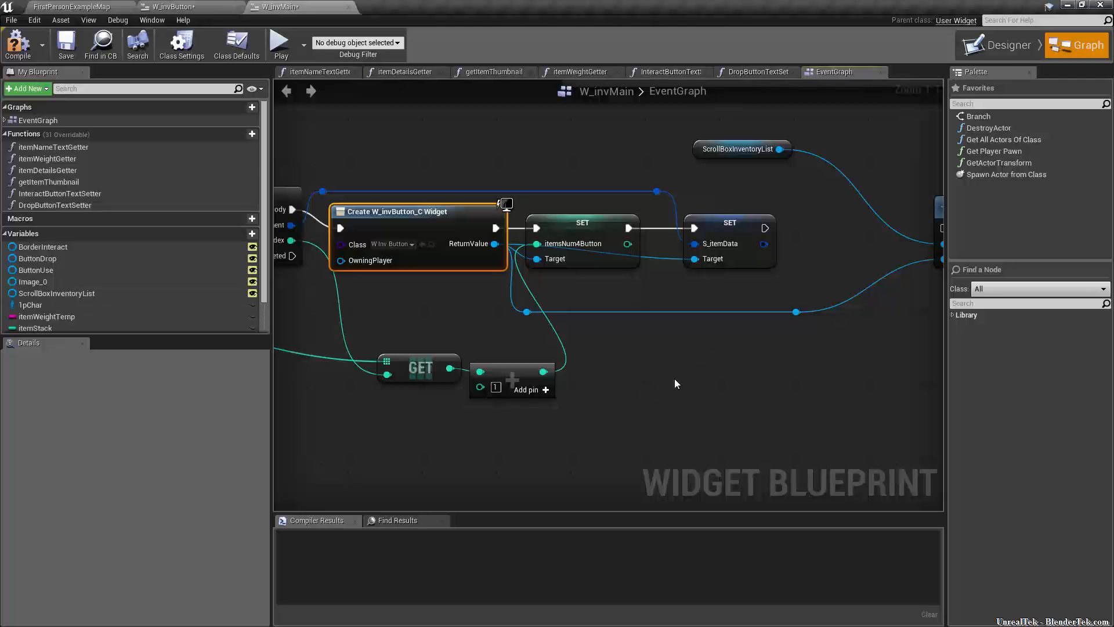
pyautogui.moveTo(698, 359); pyautogui.dragTo(574, 331, button='right')
pyautogui.moveTo(384, 232); pyautogui.dragTo(694, 213)
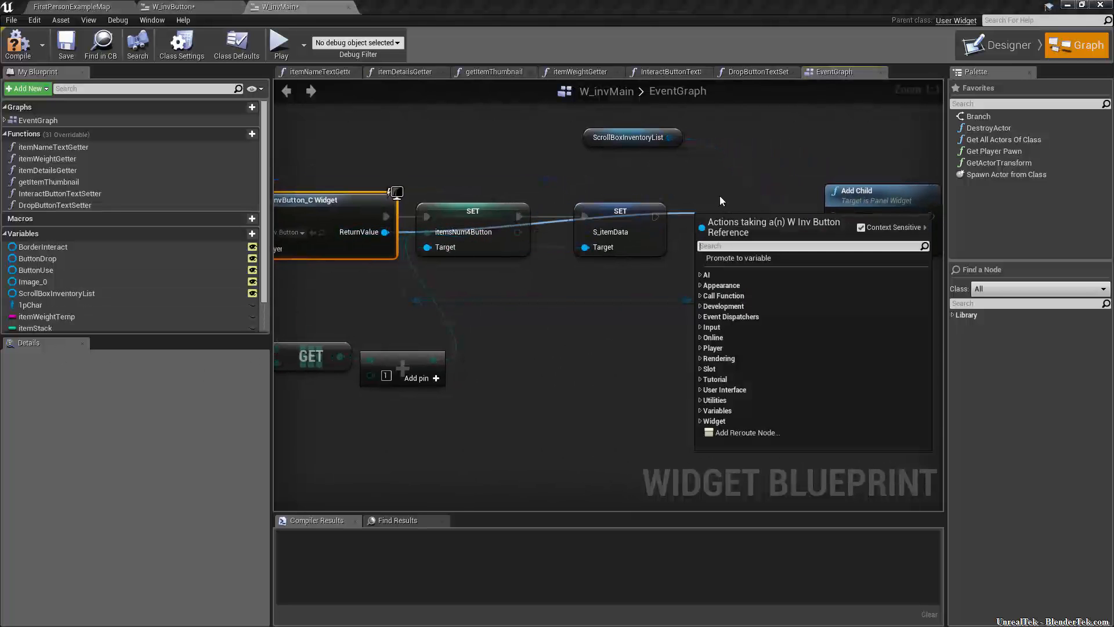
pyautogui.write('set ')
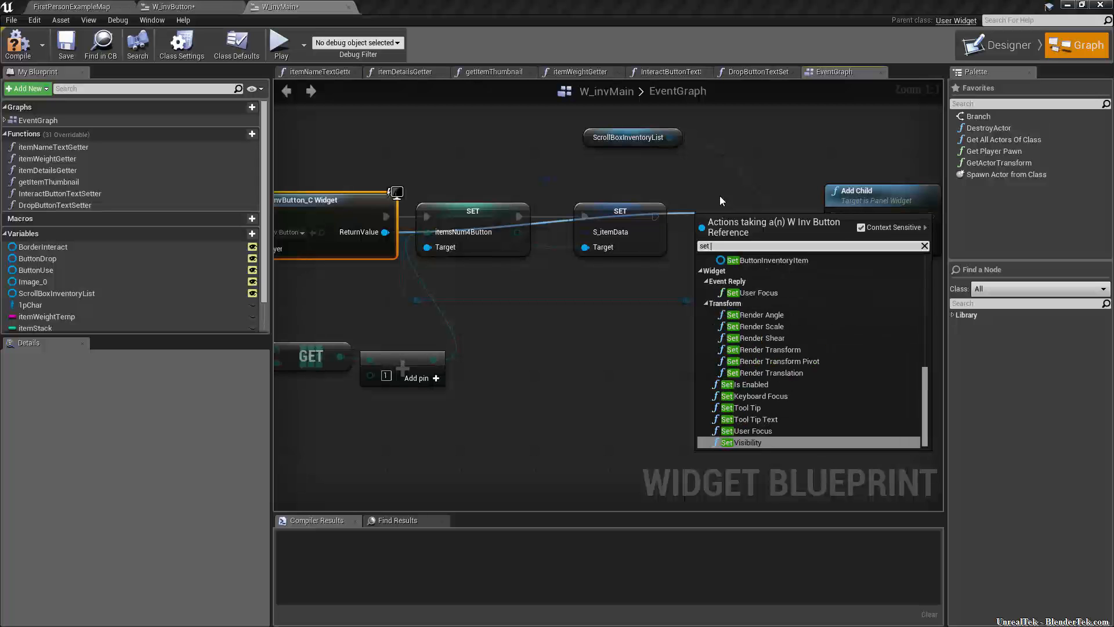
pyautogui.write('w_in')
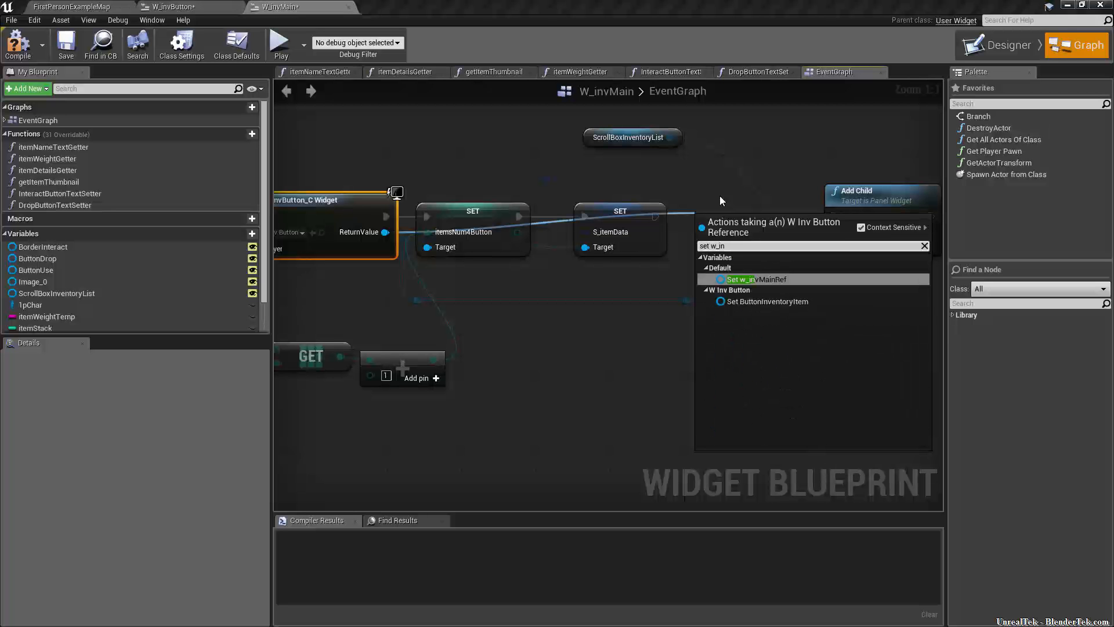
pyautogui.click(767, 279)
pyautogui.moveTo(655, 216); pyautogui.dragTo(690, 221)
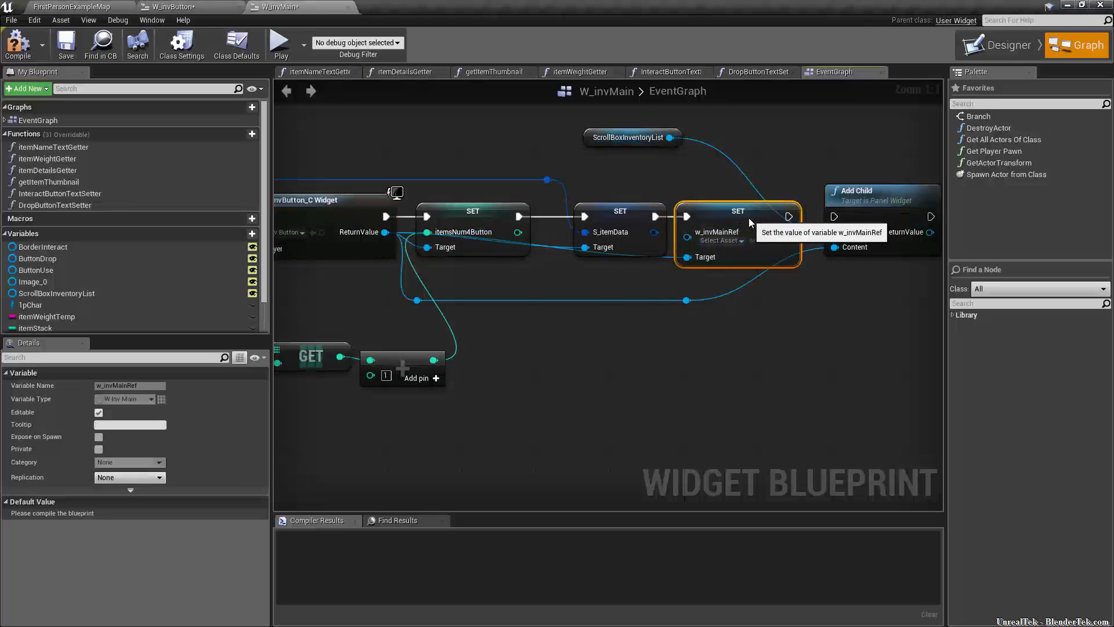
pyautogui.moveTo(788, 217); pyautogui.dragTo(834, 218)
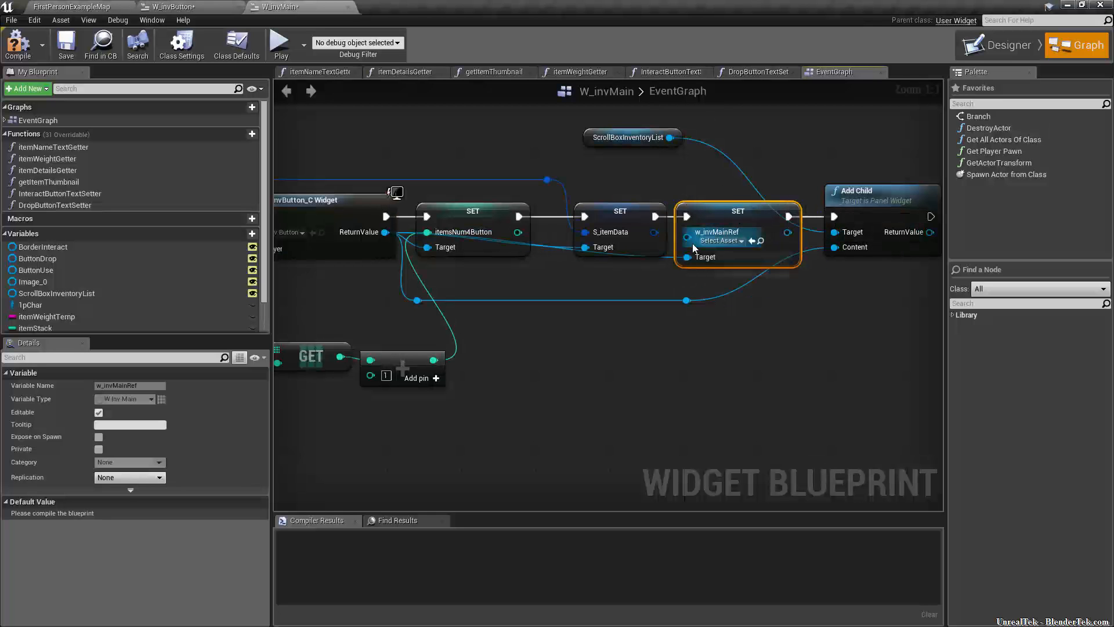
# Feed a reference to self into the w_invMainRef input of its SET node and compile W_invMain
pyautogui.moveTo(687, 237); pyautogui.dragTo(643, 325)
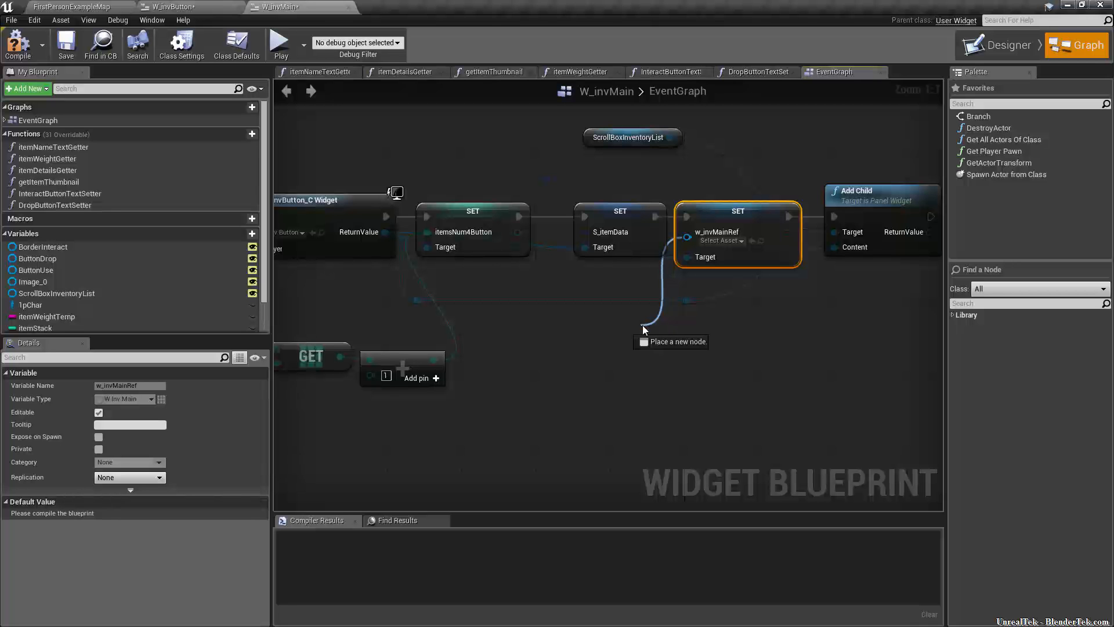
pyautogui.moveTo(642, 325); pyautogui.dragTo(638, 325)
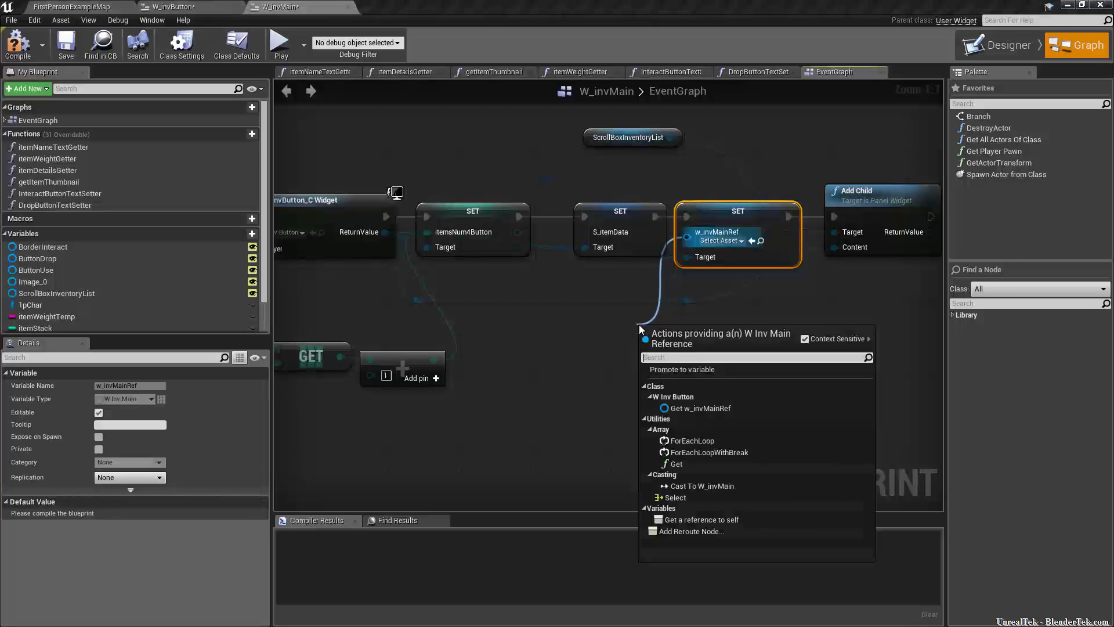
pyautogui.click(764, 517)
pyautogui.moveTo(660, 333); pyautogui.dragTo(604, 333)
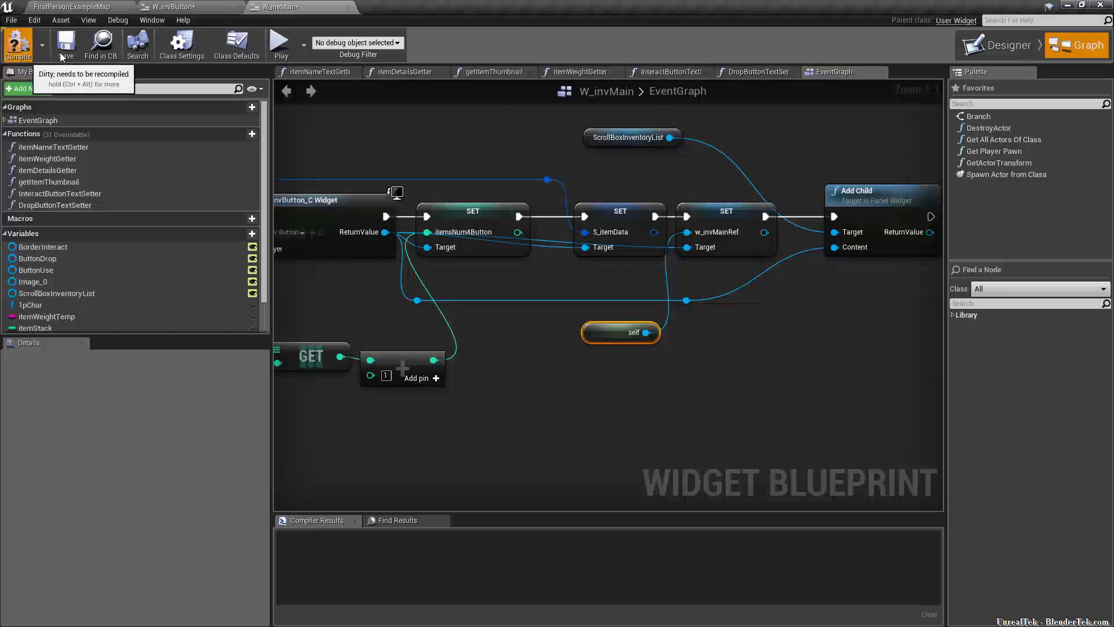
pyautogui.click(18, 43)
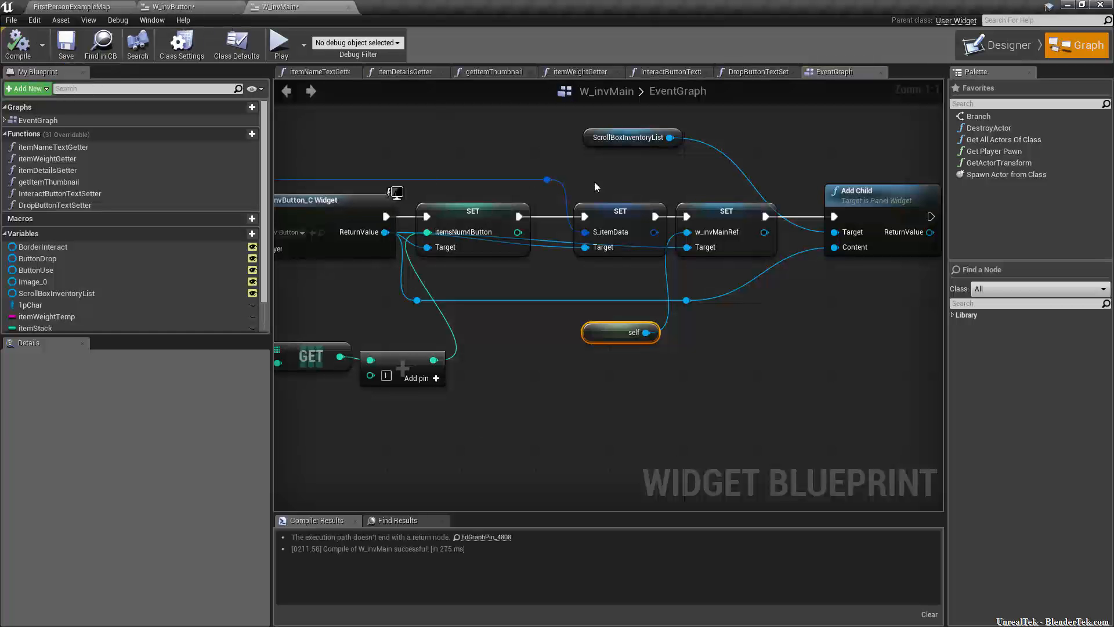
pyautogui.moveTo(192, 4); pyautogui.dragTo(367, 195)
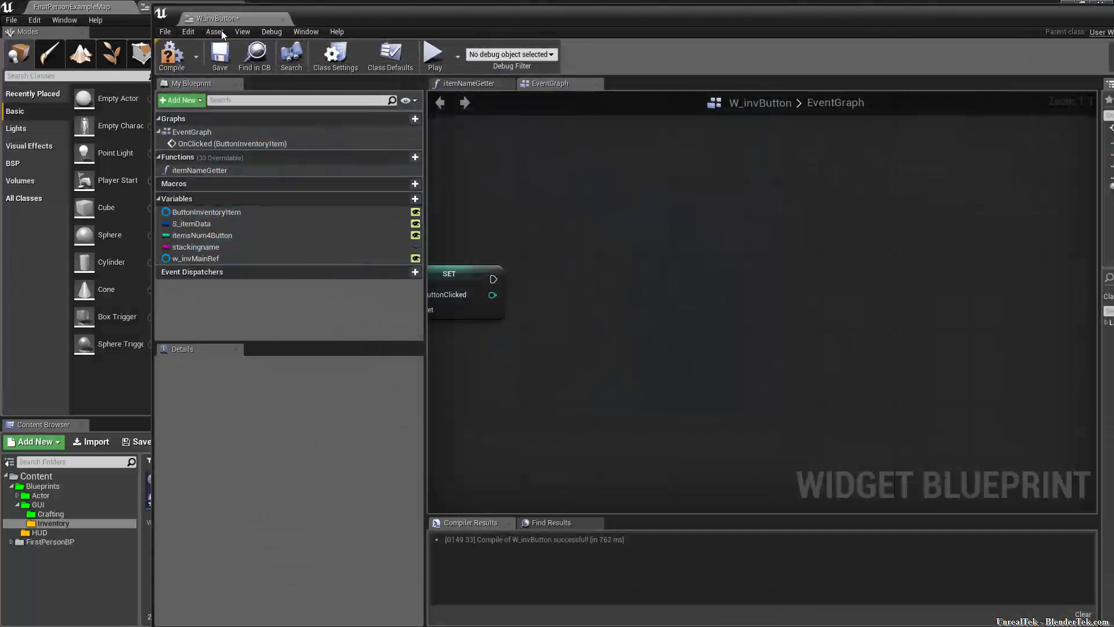
pyautogui.moveTo(224, 19); pyautogui.dragTo(176, 9)
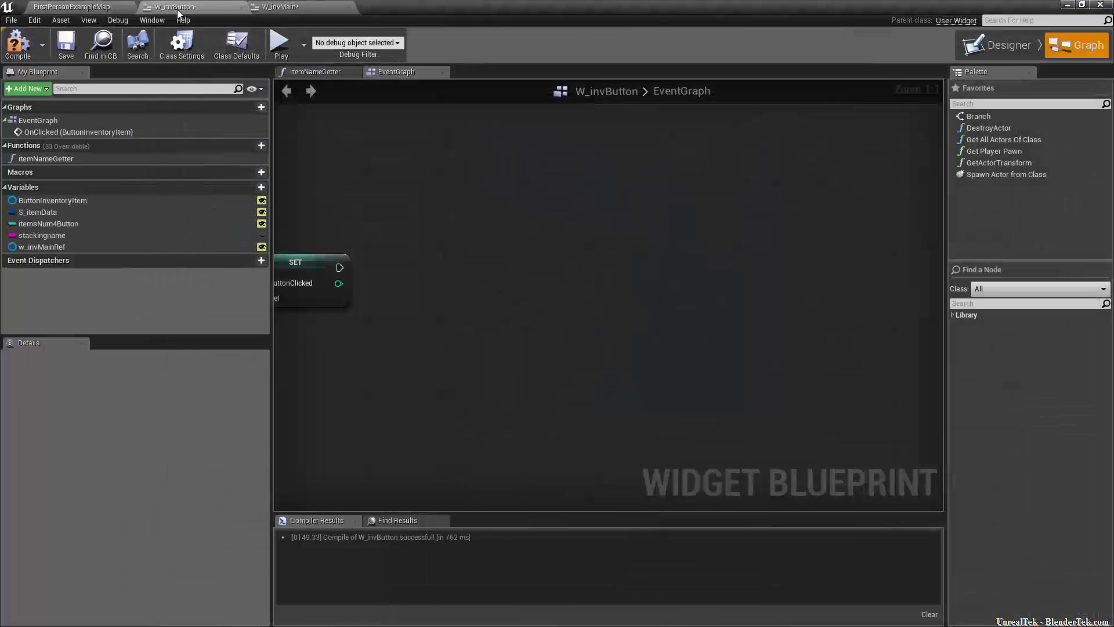
pyautogui.click(301, 12)
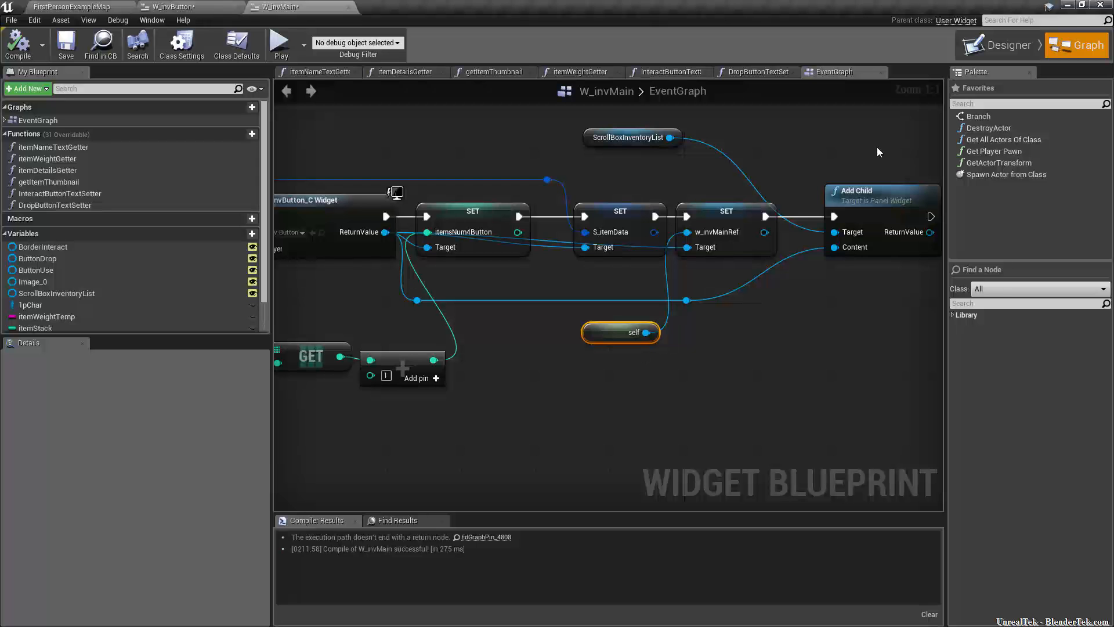
pyautogui.keyDown('shift'); pyautogui.click(729, 209); pyautogui.keyUp('shift')
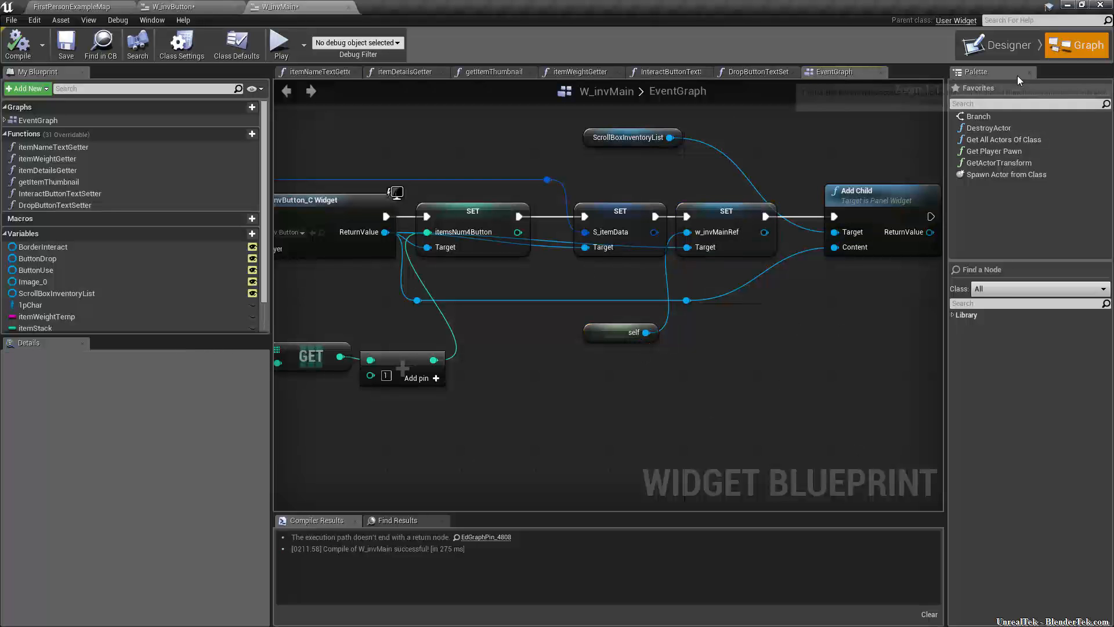
# In the W_invMain designer, set the BorderDetails widget's Position X to 712 and Position Y to 96
pyautogui.click(1001, 45)
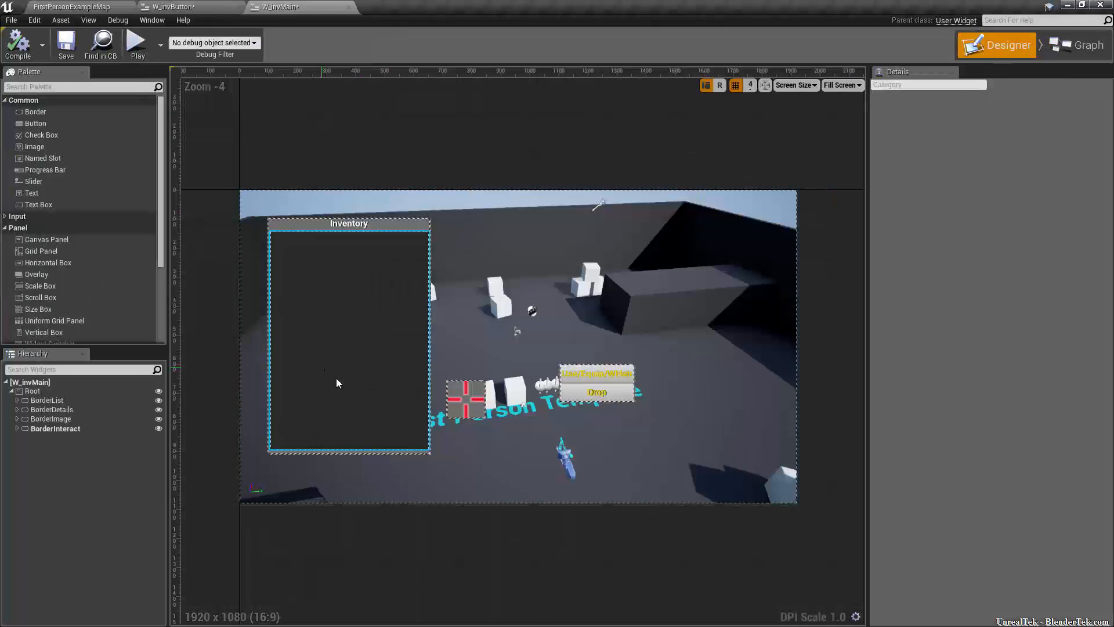
pyautogui.click(87, 410)
pyautogui.moveTo(762, 256); pyautogui.dragTo(702, 317, button='right')
pyautogui.click(980, 148)
pyautogui.press('BackSpace')
pyautogui.write('712')
pyautogui.press('Return')
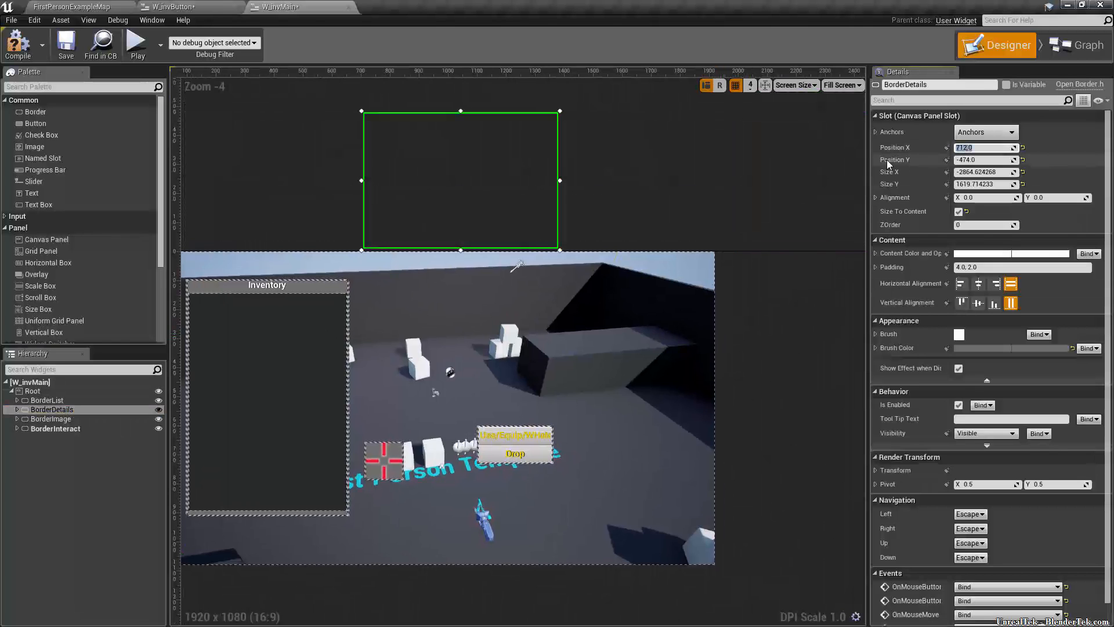
pyautogui.click(987, 158)
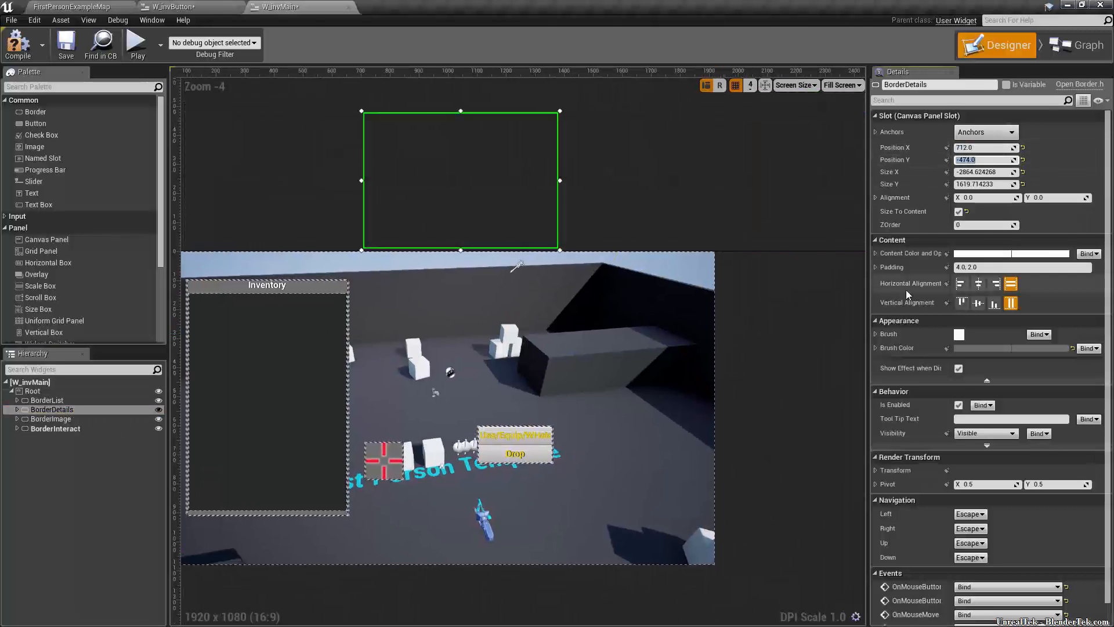
pyautogui.write('96')
pyautogui.press('Return')
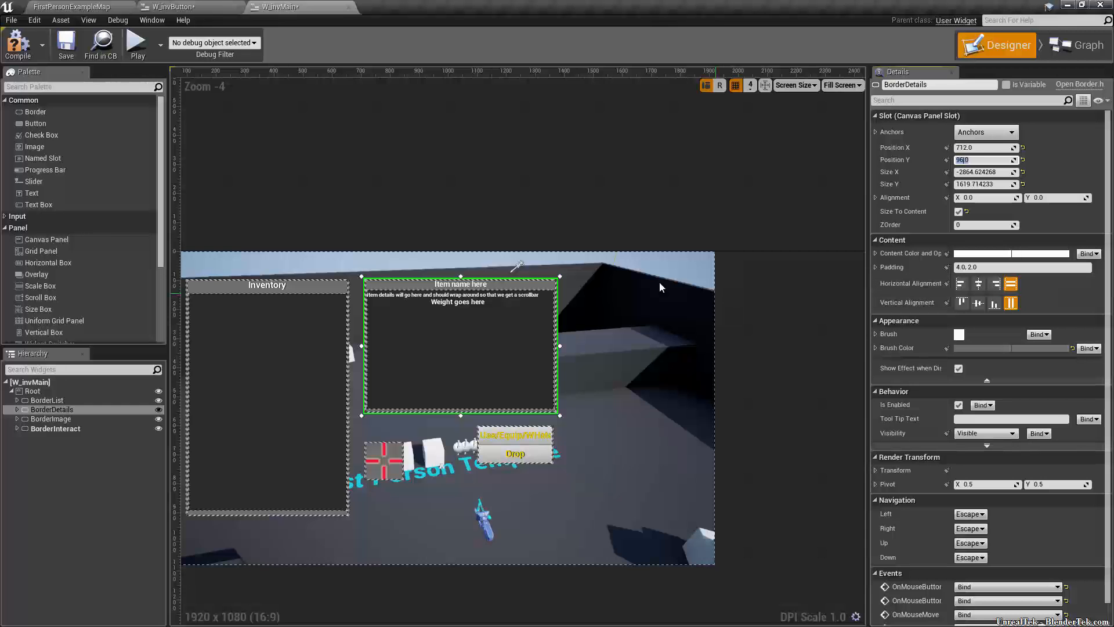
# Show the Timeline and Animations panels in the W_invMain designer
pyautogui.scroll(5, 542, 373)
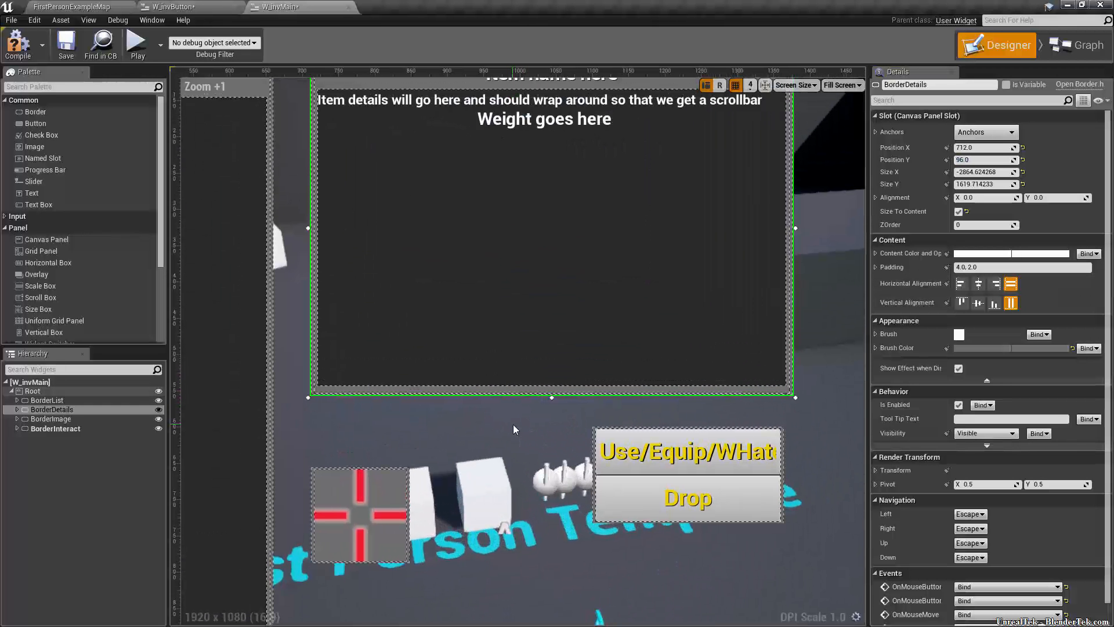
pyautogui.click(152, 21)
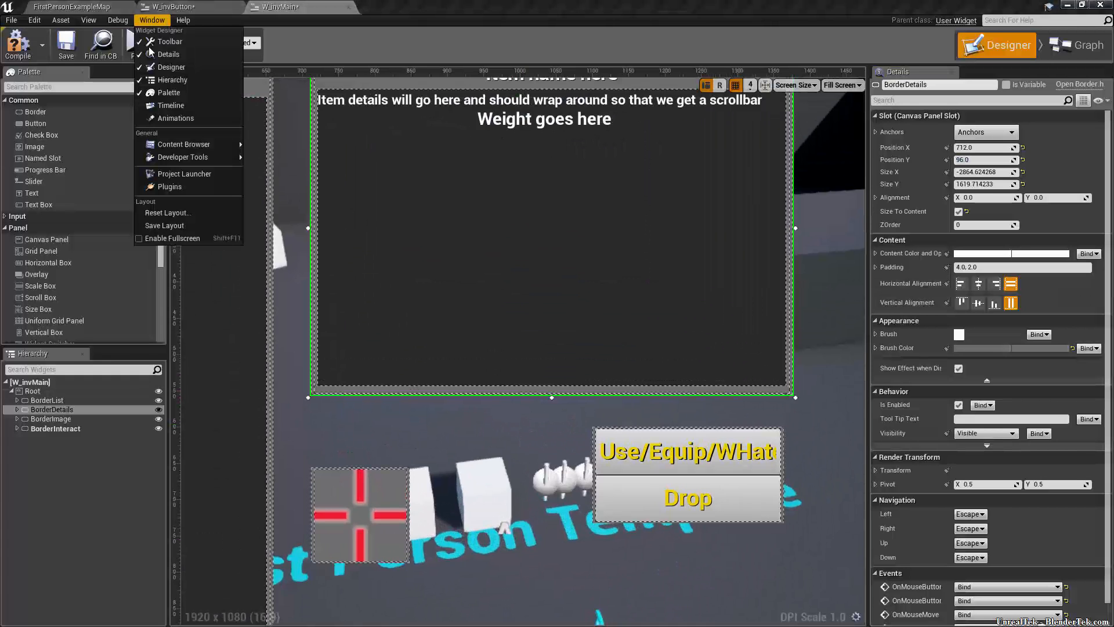
pyautogui.click(171, 105)
pyautogui.click(151, 21)
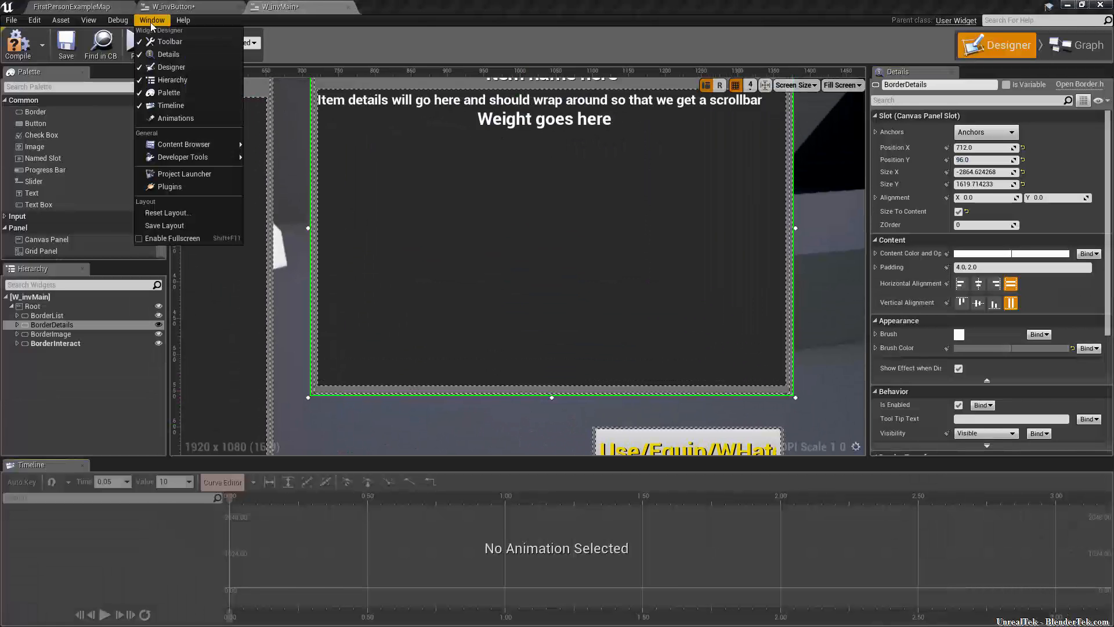
pyautogui.click(151, 116)
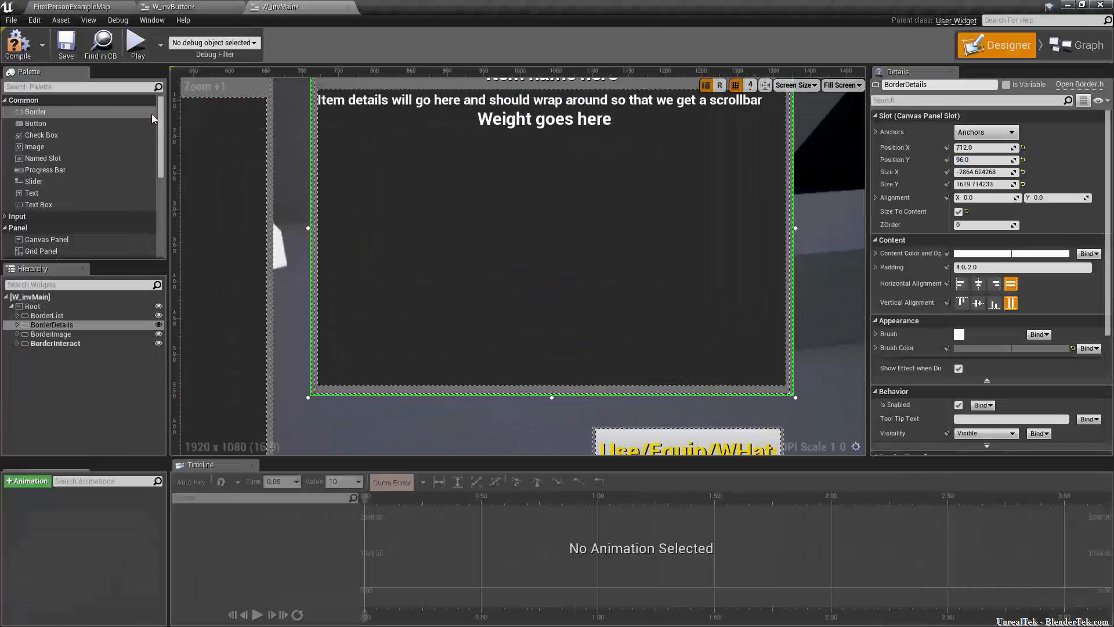
# Hide the tab headers of the Timeline and Animations panels to save room
pyautogui.rightClick(222, 467)
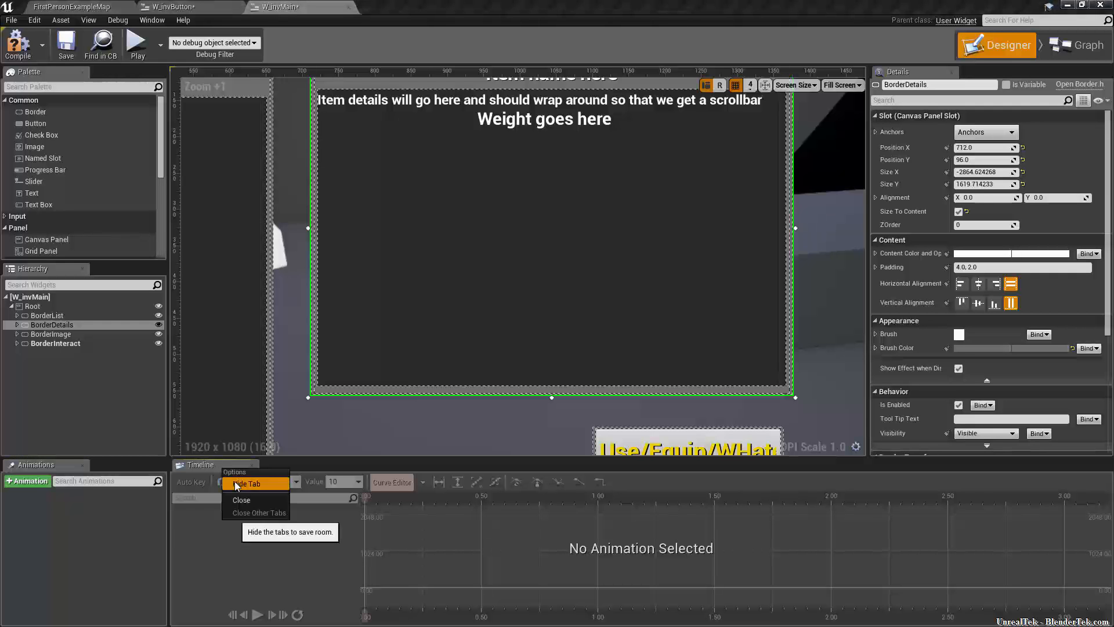
pyautogui.click(234, 481)
pyautogui.rightClick(57, 464)
pyautogui.click(74, 481)
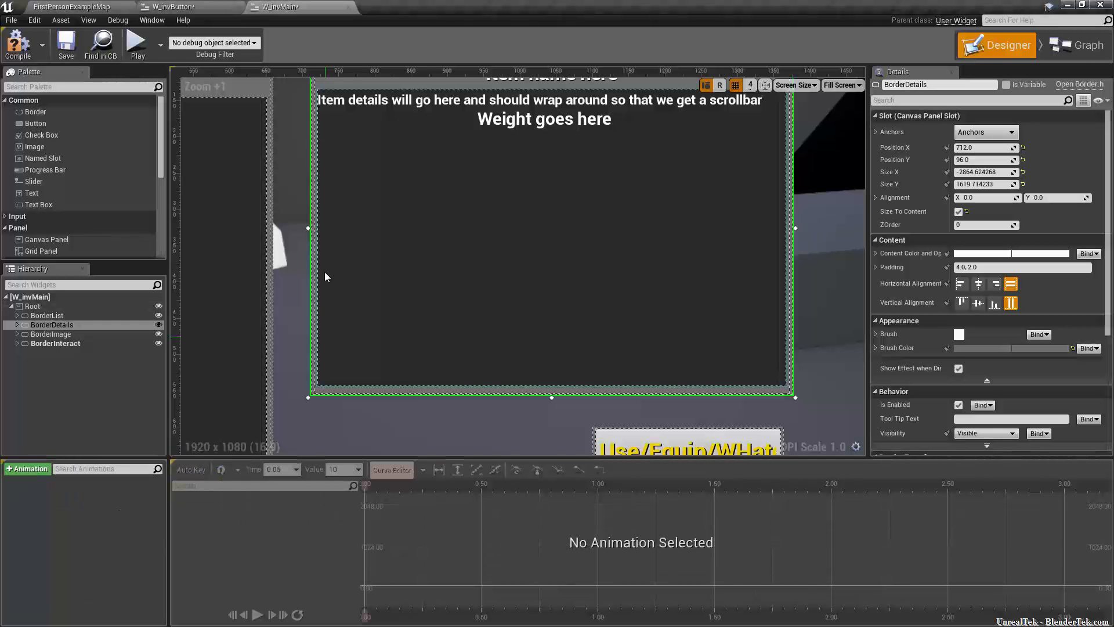
pyautogui.click(153, 21)
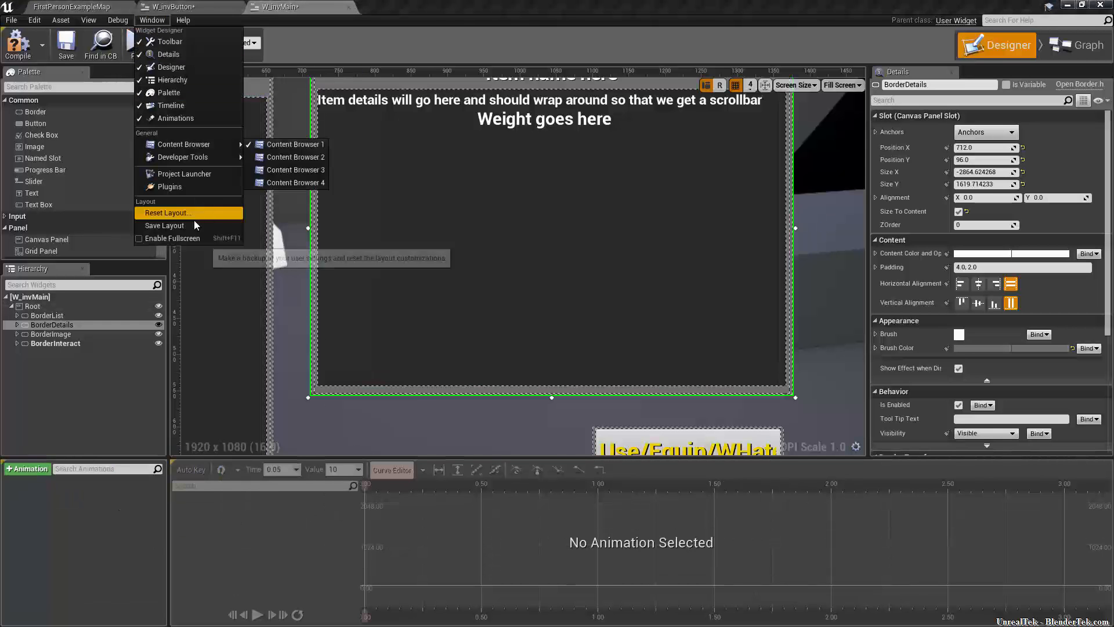
pyautogui.click(168, 213)
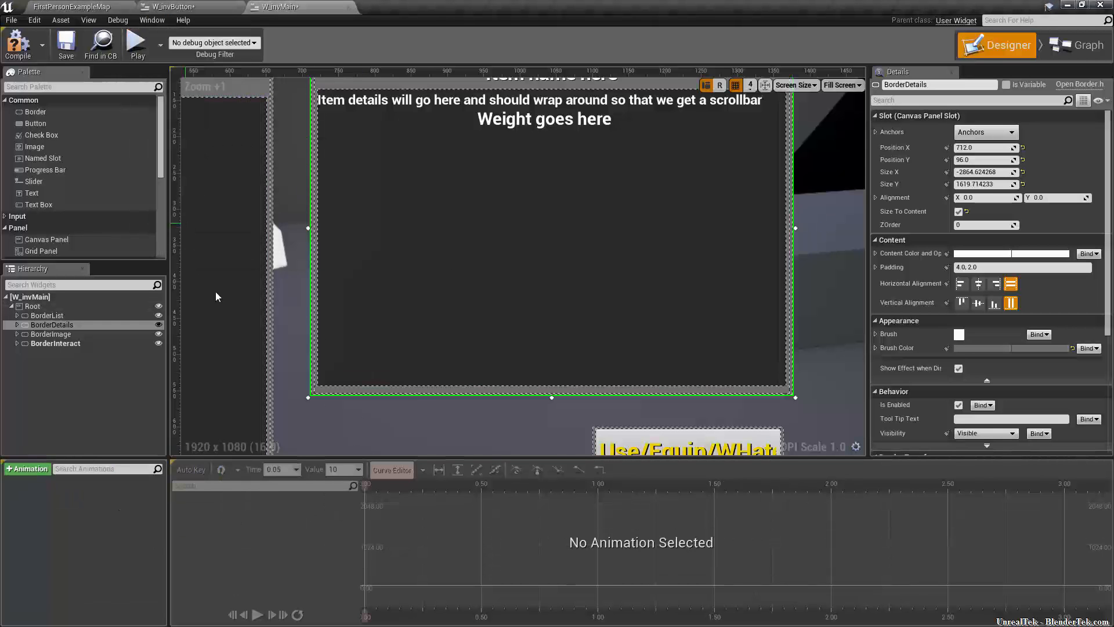
# Create a new widget animation named WiggleInvList in W_invMain
pyautogui.click(24, 469)
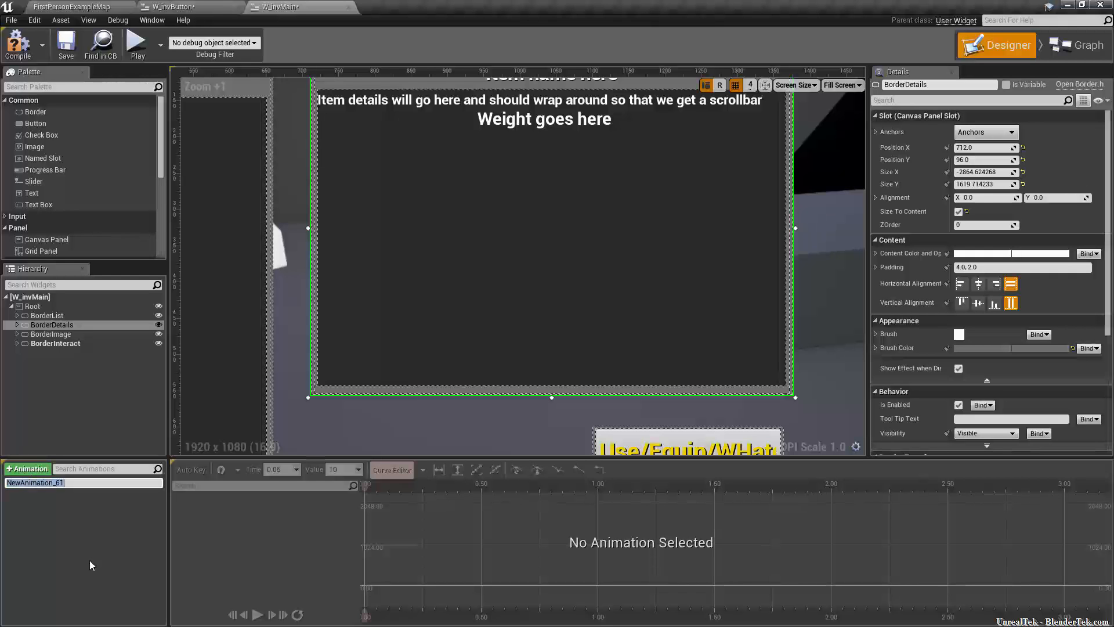
pyautogui.write('WiggleInvList')
pyautogui.press('Return')
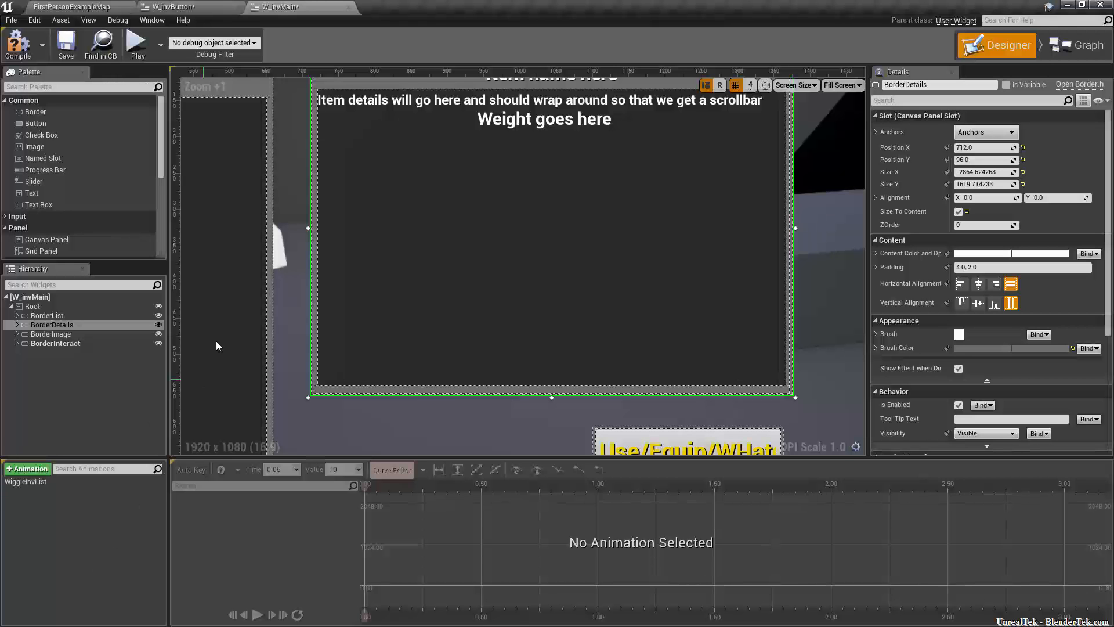
# Load the WiggleInvList animation in the timeline, try scrubbing through it, and enable timeline snapping
pyautogui.scroll(-5, 580, 307)
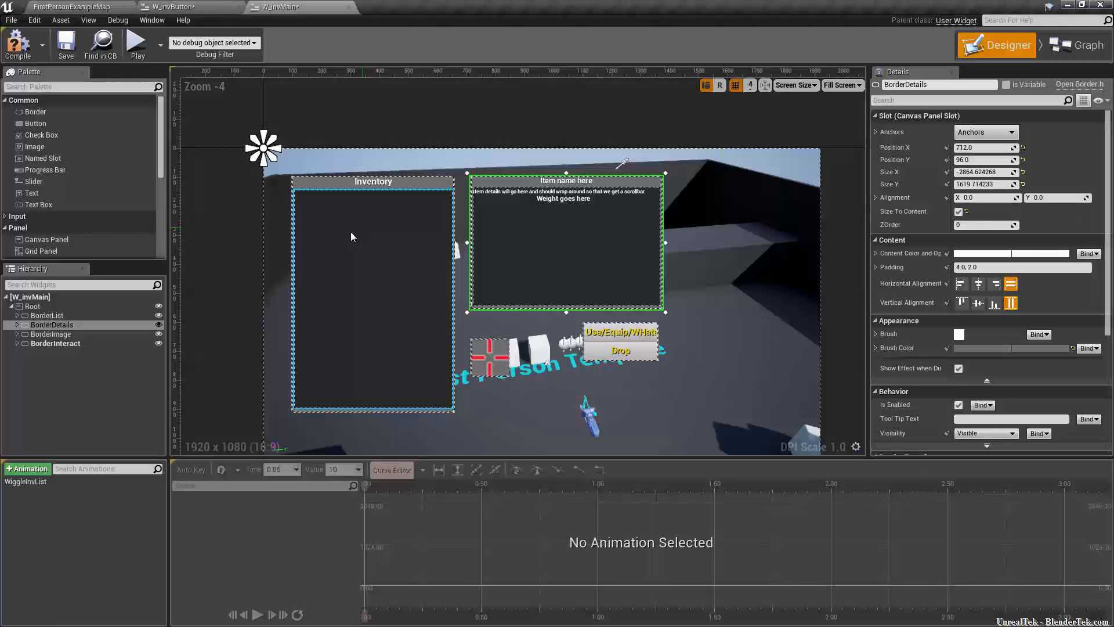
pyautogui.scroll(6, 312, 183)
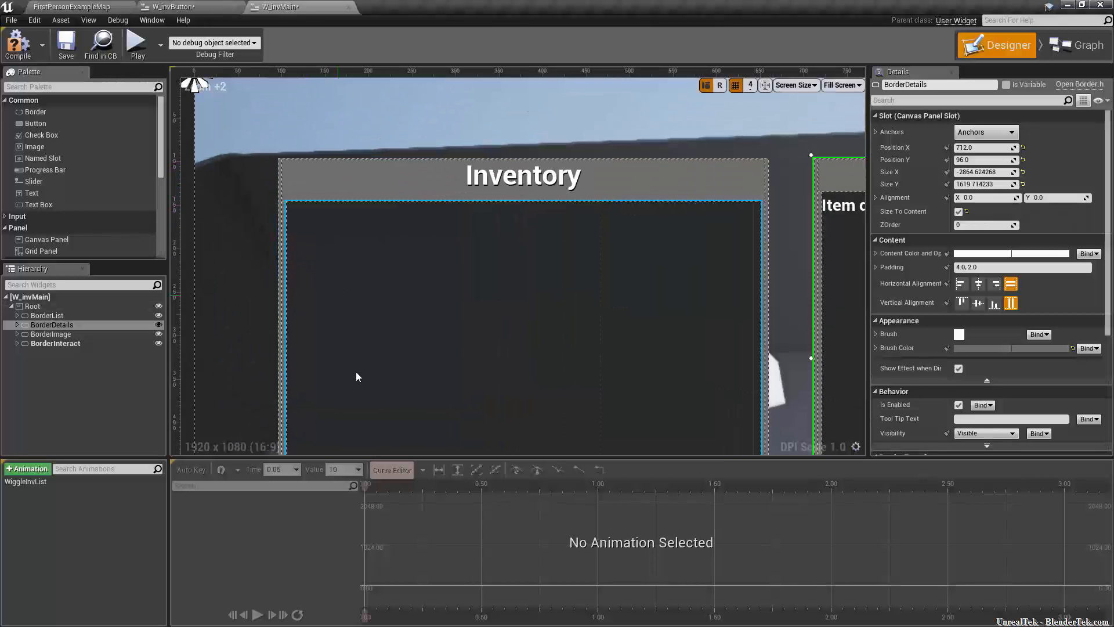
pyautogui.click(69, 485)
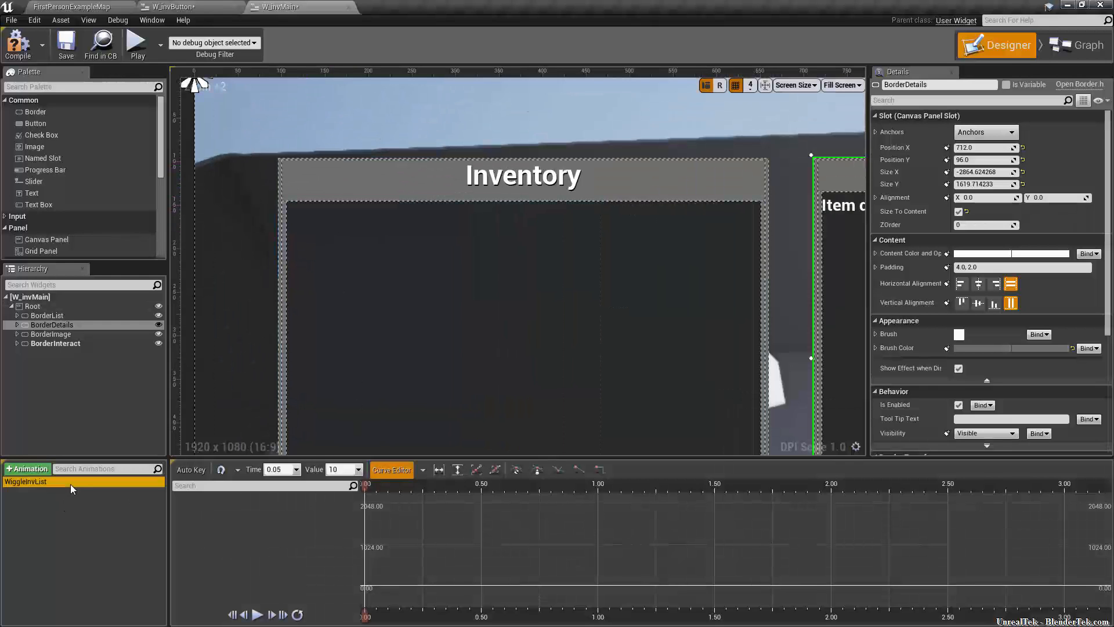
pyautogui.moveTo(367, 489); pyautogui.dragTo(670, 491)
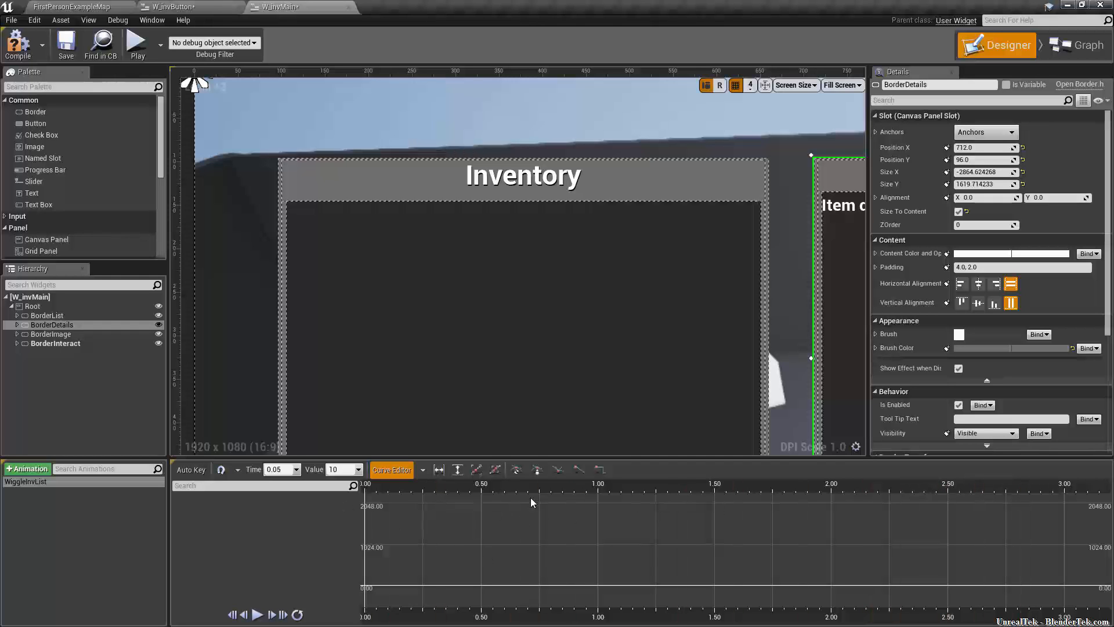
pyautogui.moveTo(391, 483); pyautogui.dragTo(438, 490)
pyautogui.moveTo(461, 489); pyautogui.dragTo(370, 493)
pyautogui.click(202, 471)
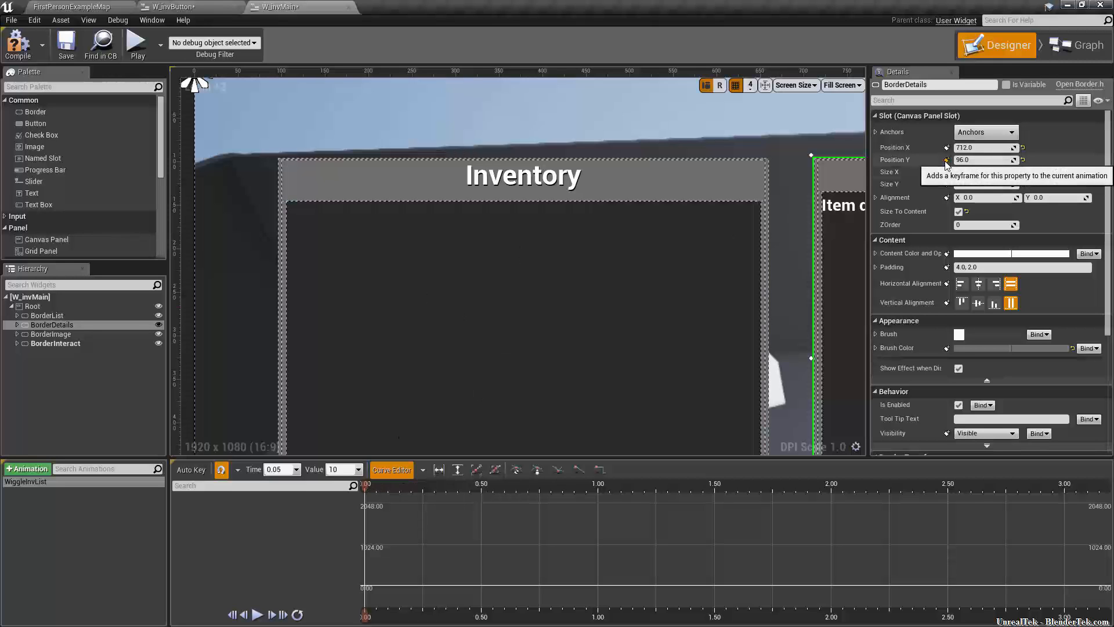
# Select the BorderList widget in the hierarchy and expand the Transform settings of its Render Transform
pyautogui.scroll(-5, 566, 284)
pyautogui.click(465, 233)
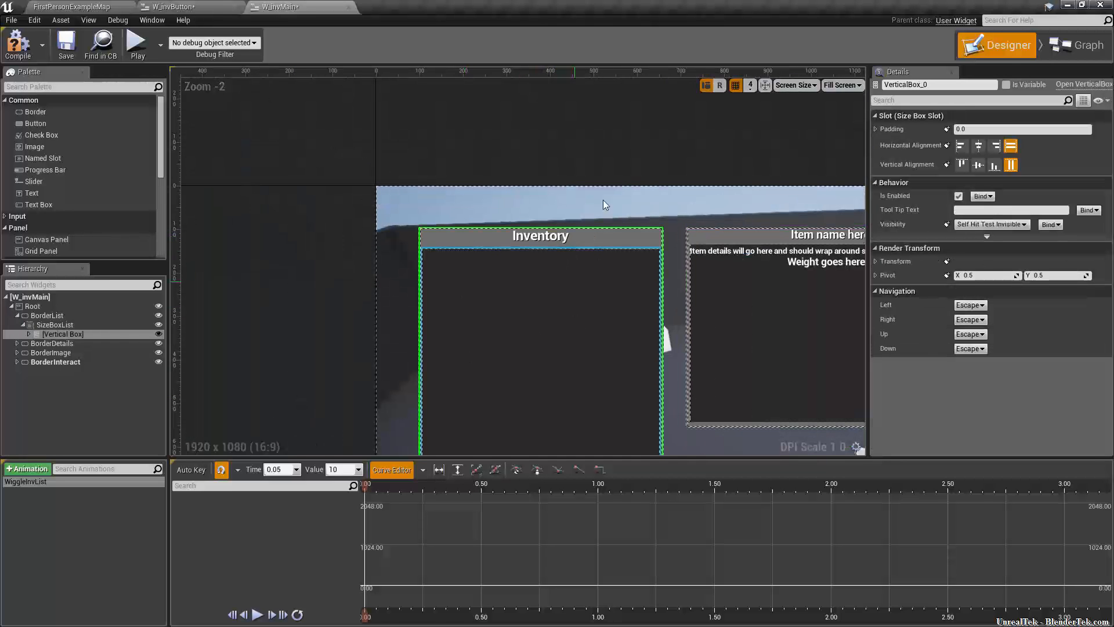
pyautogui.click(36, 315)
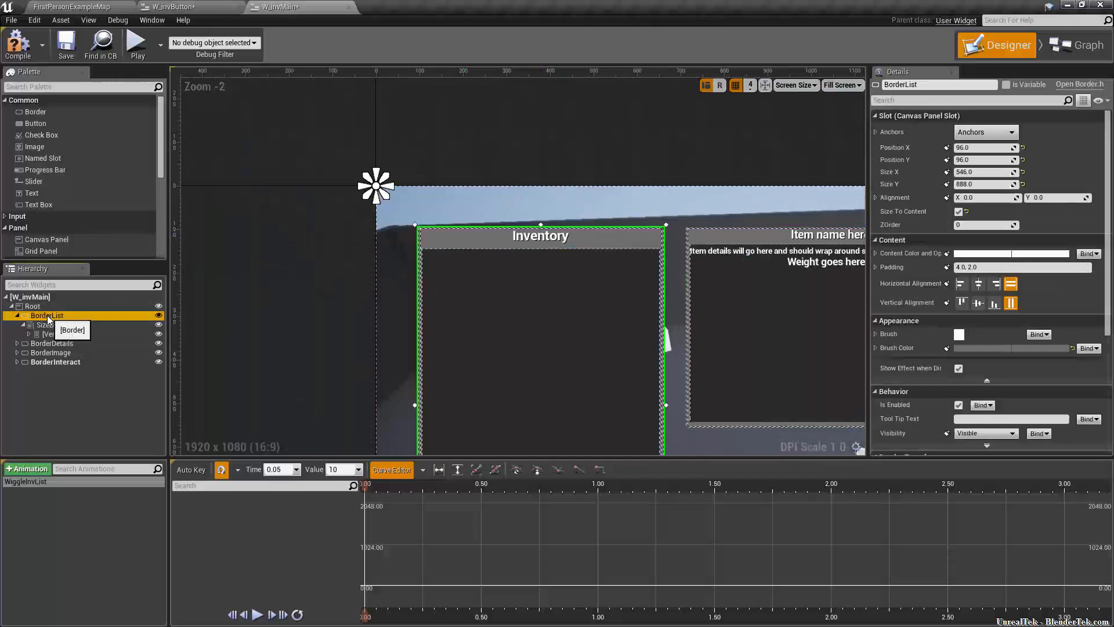
pyautogui.click(18, 315)
pyautogui.moveTo(590, 308); pyautogui.dragTo(528, 97, button='right')
pyautogui.scroll(-4, 527, 100)
pyautogui.scroll(3, 602, 204)
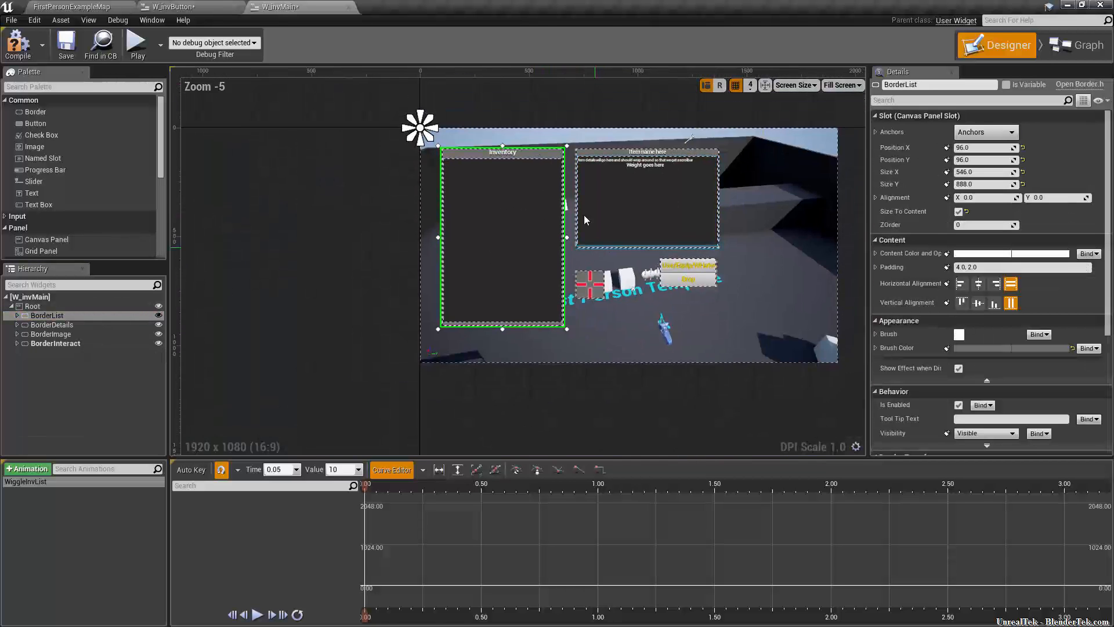
pyautogui.scroll(-1, 602, 216)
pyautogui.scroll(1, 598, 191)
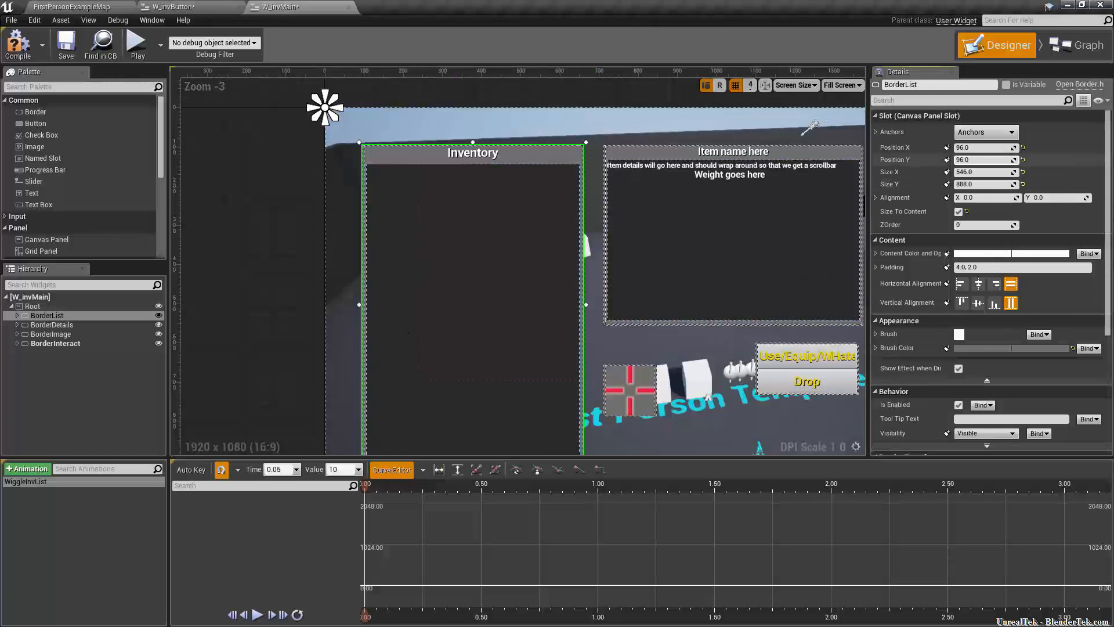
pyautogui.scroll(-6, 985, 305)
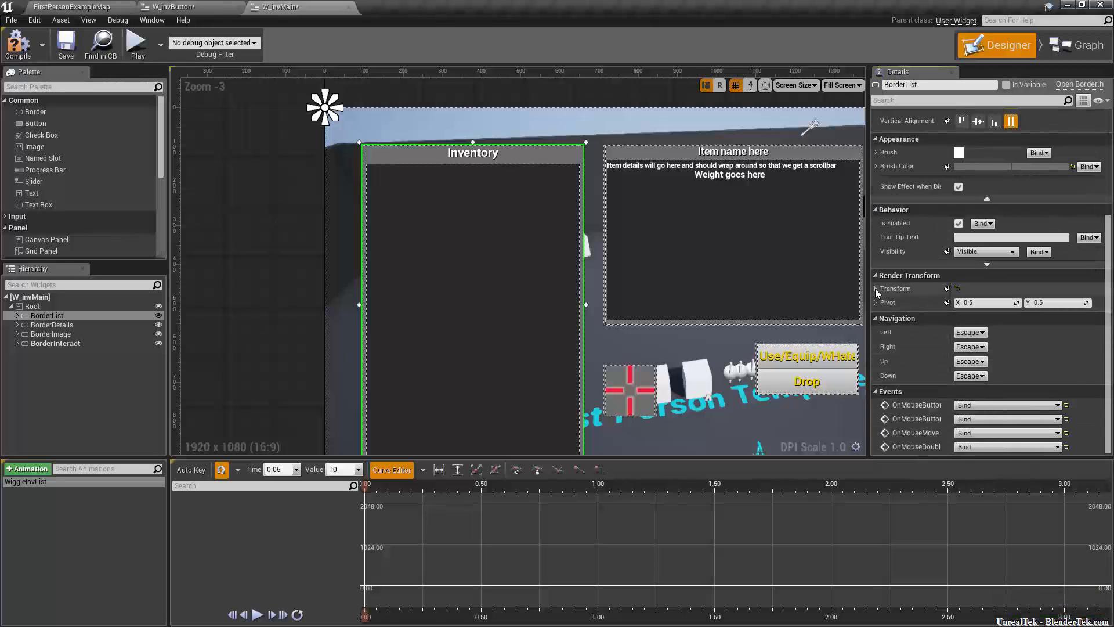
pyautogui.click(874, 287)
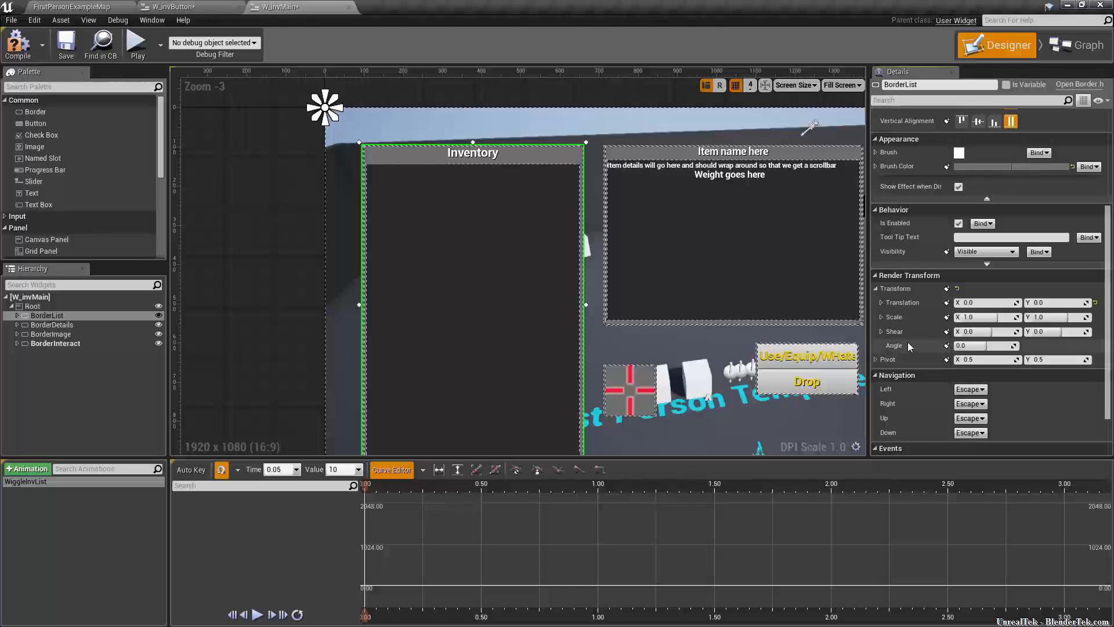
# Try out a horizontal shear on BorderList's render transform and reset Shear X to 0
pyautogui.moveTo(979, 331)
pyautogui.mouseDown()
pyautogui.moveTo(1004, 331)
pyautogui.moveTo(965, 331)
pyautogui.moveTo(979, 332)
pyautogui.mouseUp()
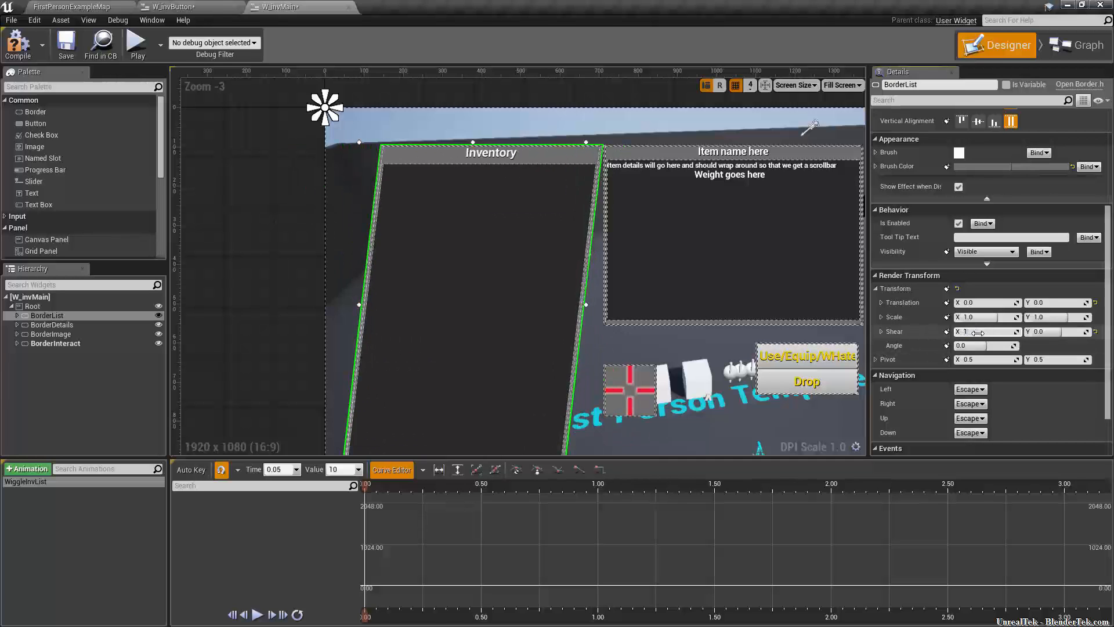
pyautogui.write('0')
pyautogui.press('Return')
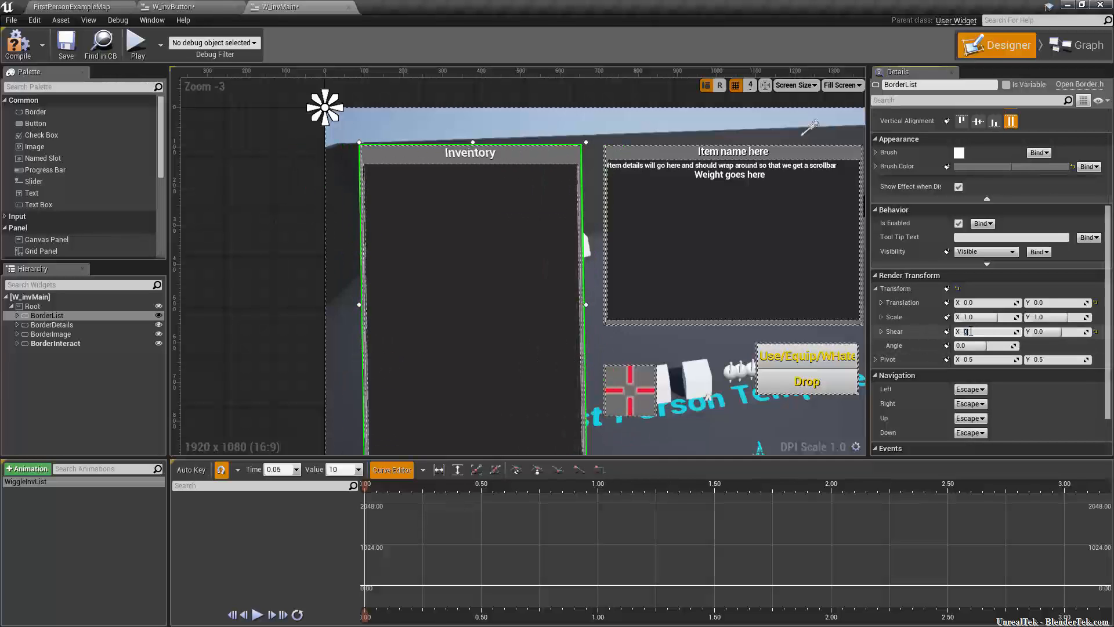
pyautogui.write('0')
pyautogui.press('Return')
# Try a render transform Angle of 1 on BorderList and reset it to 0
pyautogui.click(975, 346)
pyautogui.write('1')
pyautogui.press('Return')
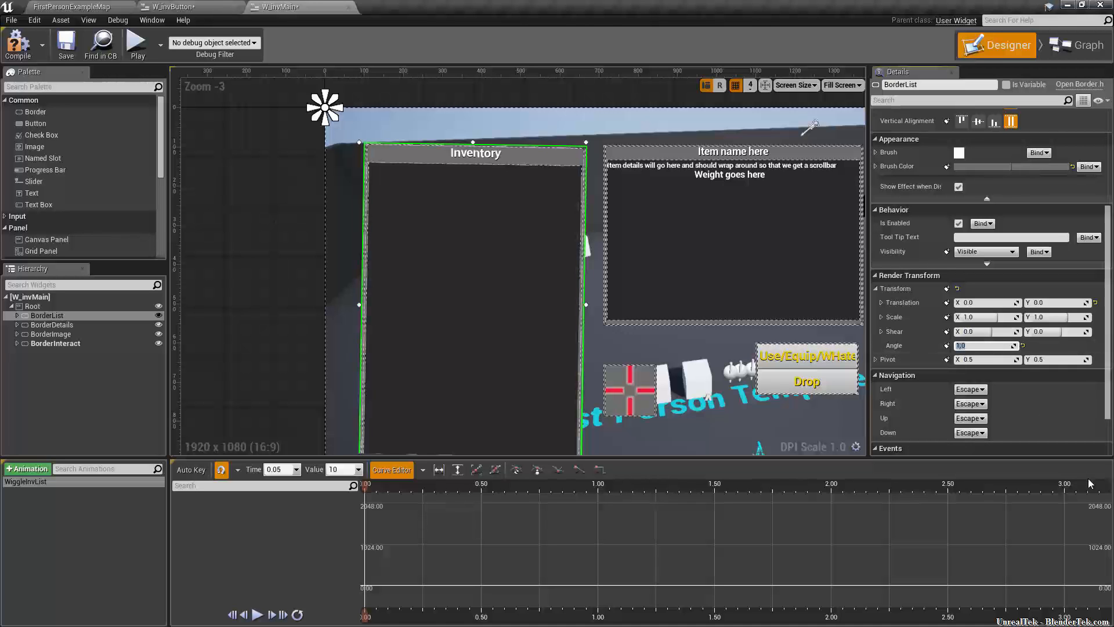
pyautogui.write('0')
pyautogui.press('Return')
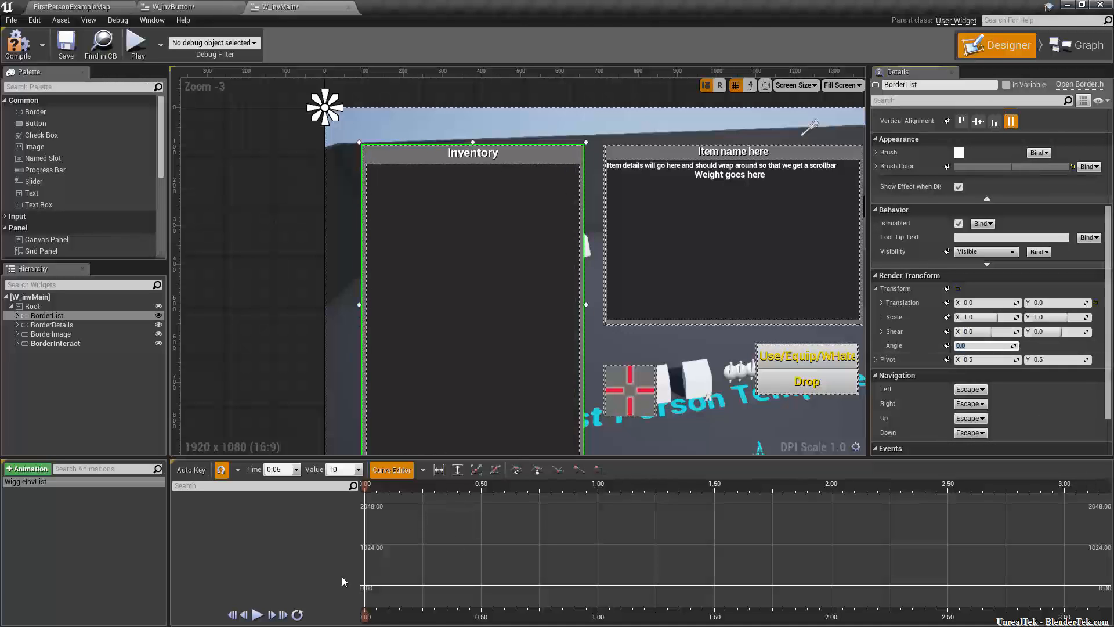
# Frame the WiggleInvList timeline on the range from 0.00 to 0.25 seconds and bring BorderList's Angle setting into view
pyautogui.click(362, 538)
pyautogui.scroll(4, 368, 524)
pyautogui.scroll(-8, 368, 524)
pyautogui.scroll(-1, 383, 521)
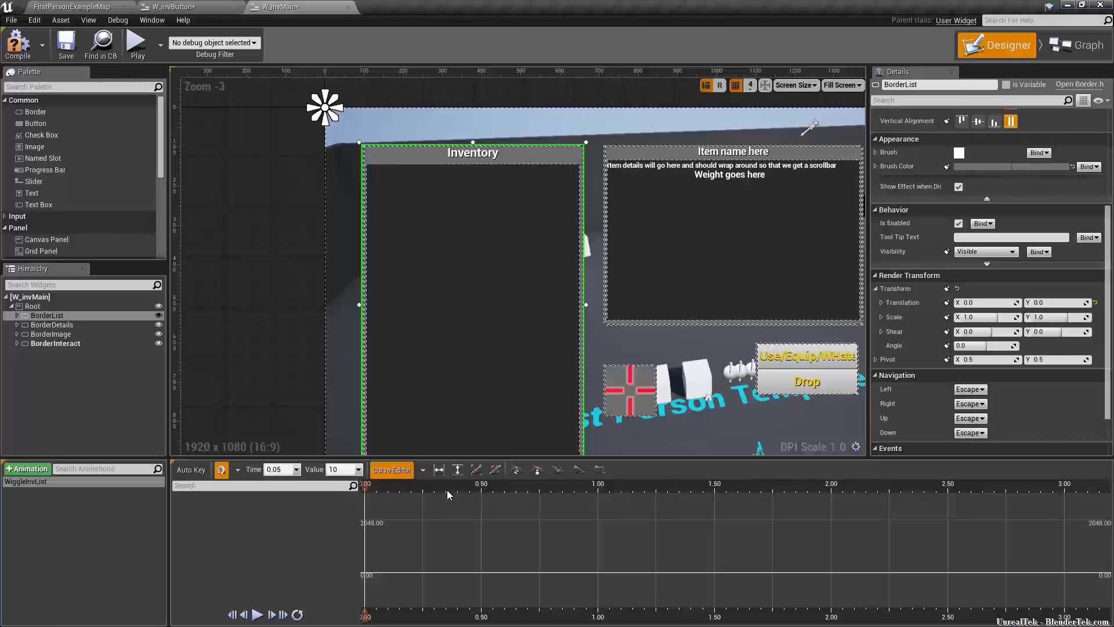
pyautogui.scroll(6, 443, 483)
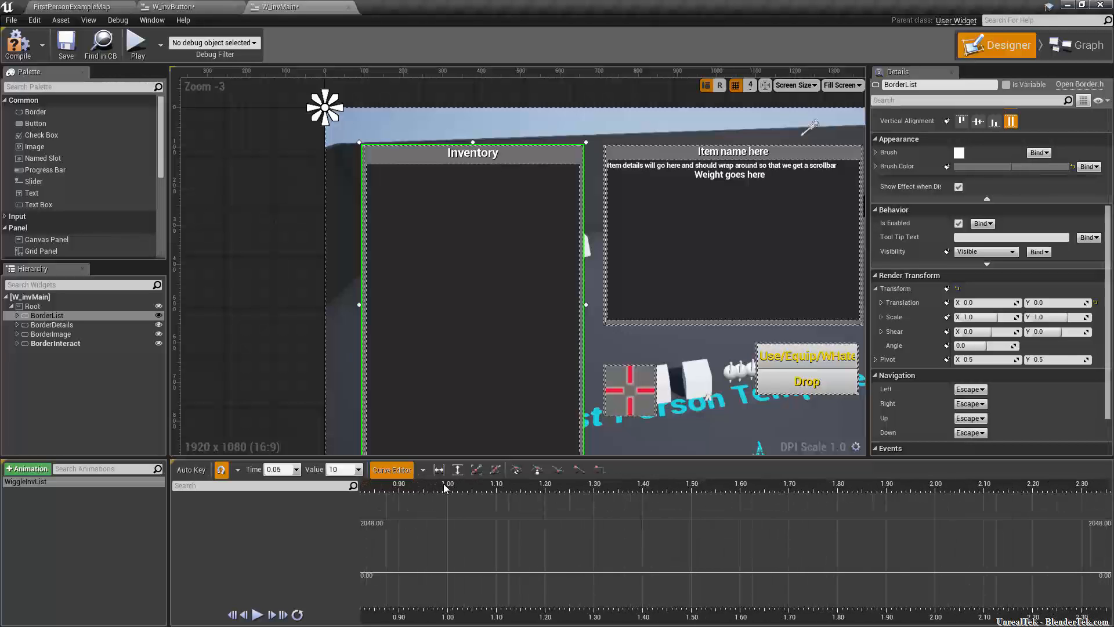
pyautogui.scroll(-8, 439, 485)
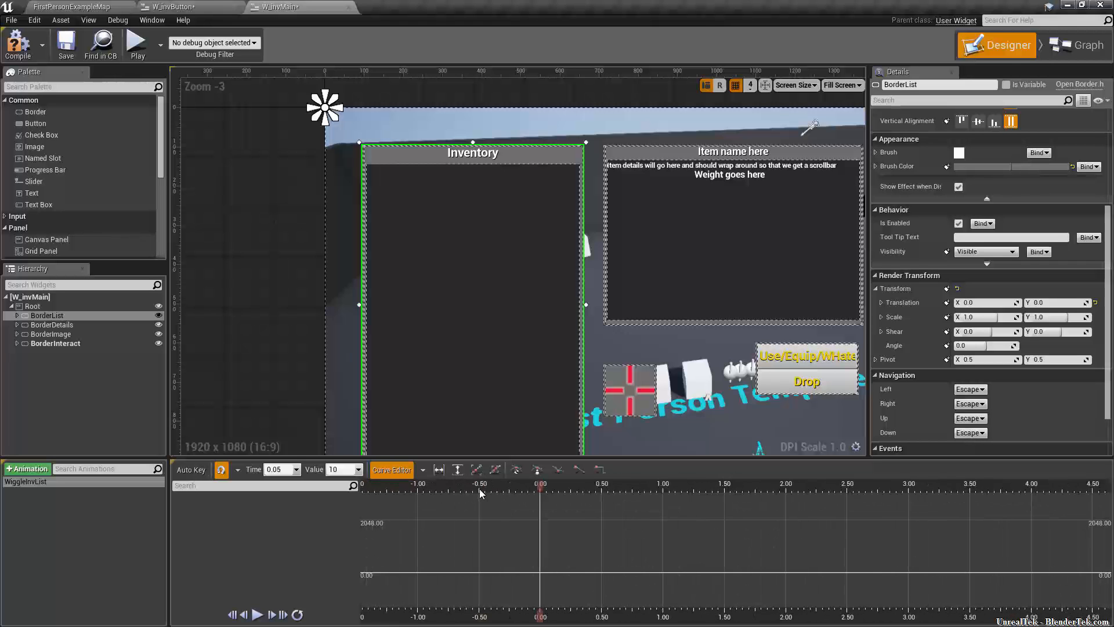
pyautogui.scroll(2, 480, 487)
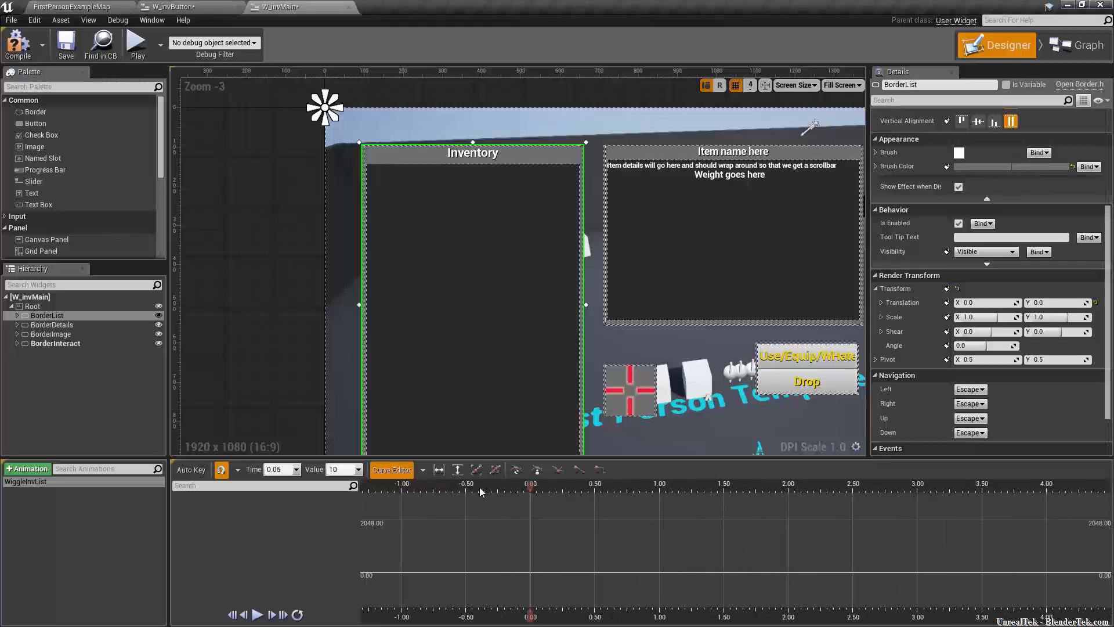
pyautogui.scroll(1, 480, 492)
pyautogui.moveTo(503, 486)
pyautogui.mouseDown(button='right')
pyautogui.moveTo(765, 508)
pyautogui.moveTo(545, 524)
pyautogui.moveTo(975, 533)
pyautogui.moveTo(855, 533)
pyautogui.moveTo(875, 527)
pyautogui.moveTo(845, 522)
pyautogui.mouseUp(button='right')
pyautogui.scroll(4, 800, 486)
pyautogui.scroll(-7, 800, 487)
pyautogui.scroll(6, 801, 487)
pyautogui.scroll(3, 800, 485)
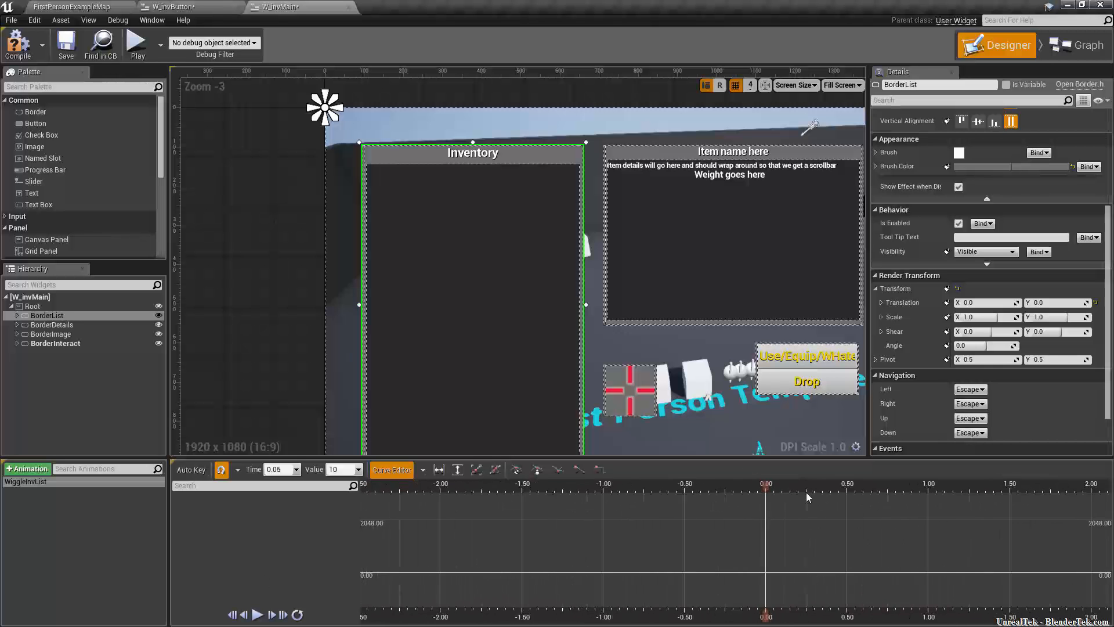
pyautogui.scroll(11, 840, 489)
pyautogui.moveTo(952, 488); pyautogui.dragTo(663, 482, button='right')
pyautogui.scroll(10, 709, 482)
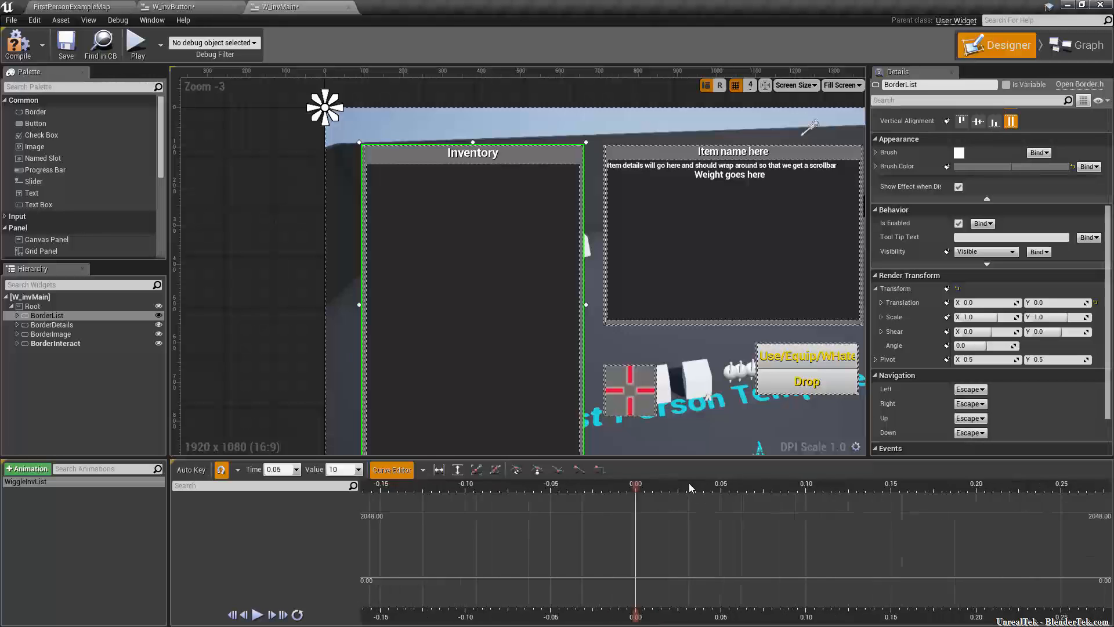
pyautogui.scroll(-3, 688, 486)
pyautogui.moveTo(697, 489); pyautogui.dragTo(518, 489, button='right')
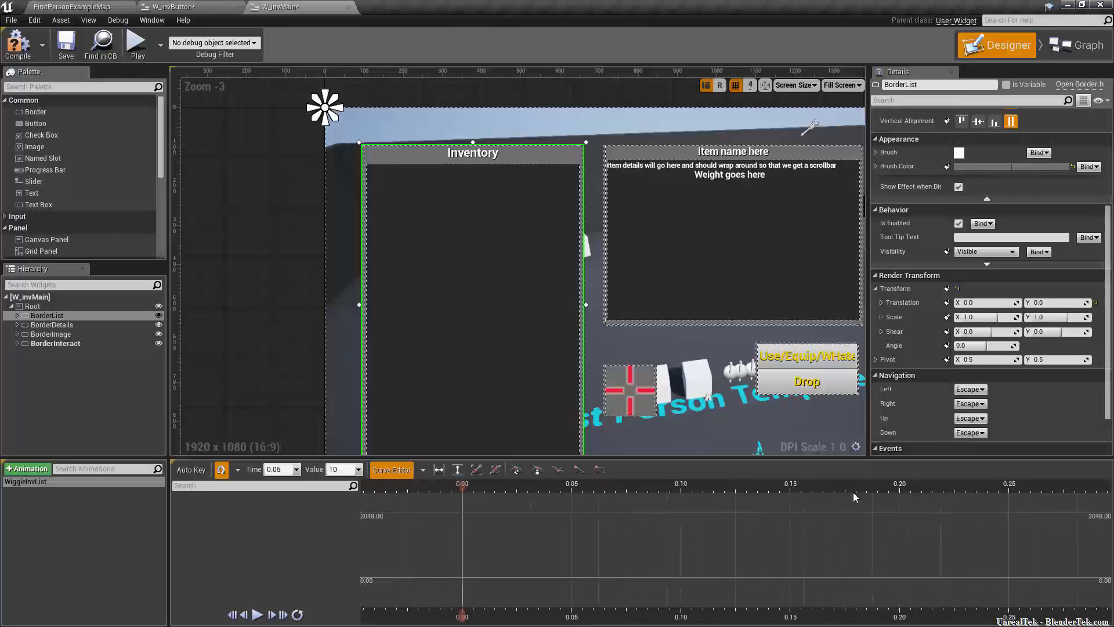
pyautogui.scroll(2, 848, 489)
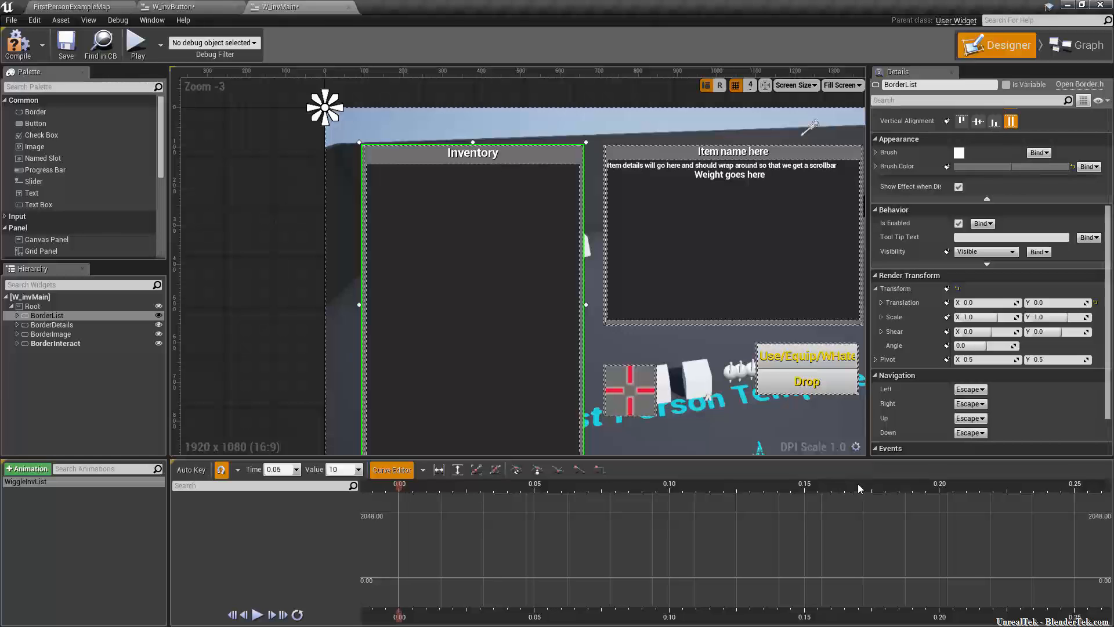
pyautogui.moveTo(854, 485); pyautogui.dragTo(886, 482, button='right')
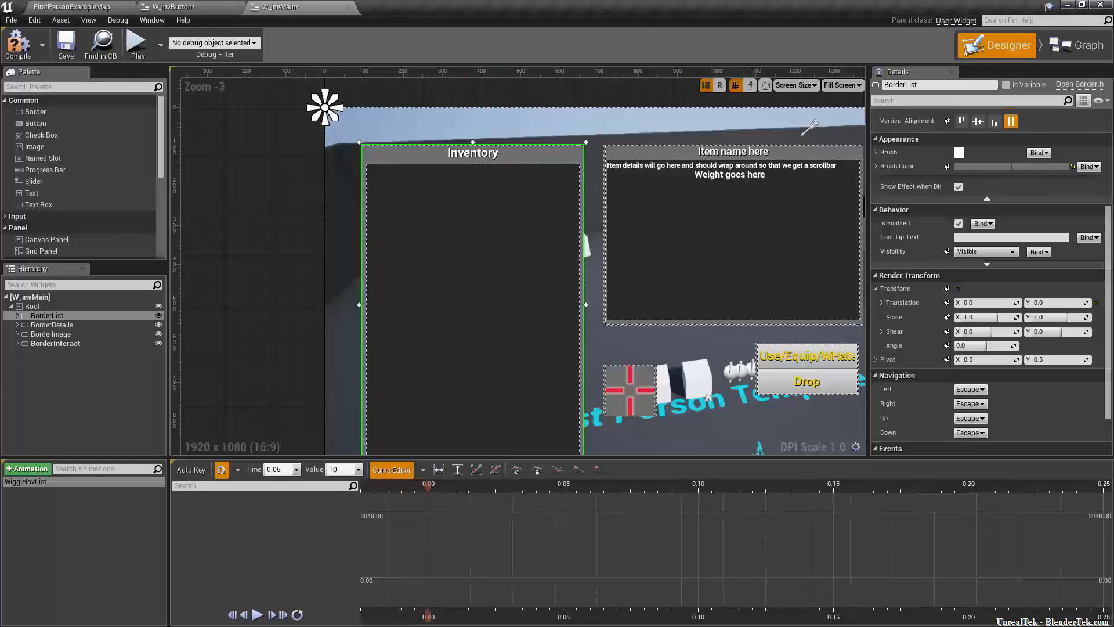
pyautogui.scroll(5, 981, 256)
pyautogui.scroll(-3, 949, 370)
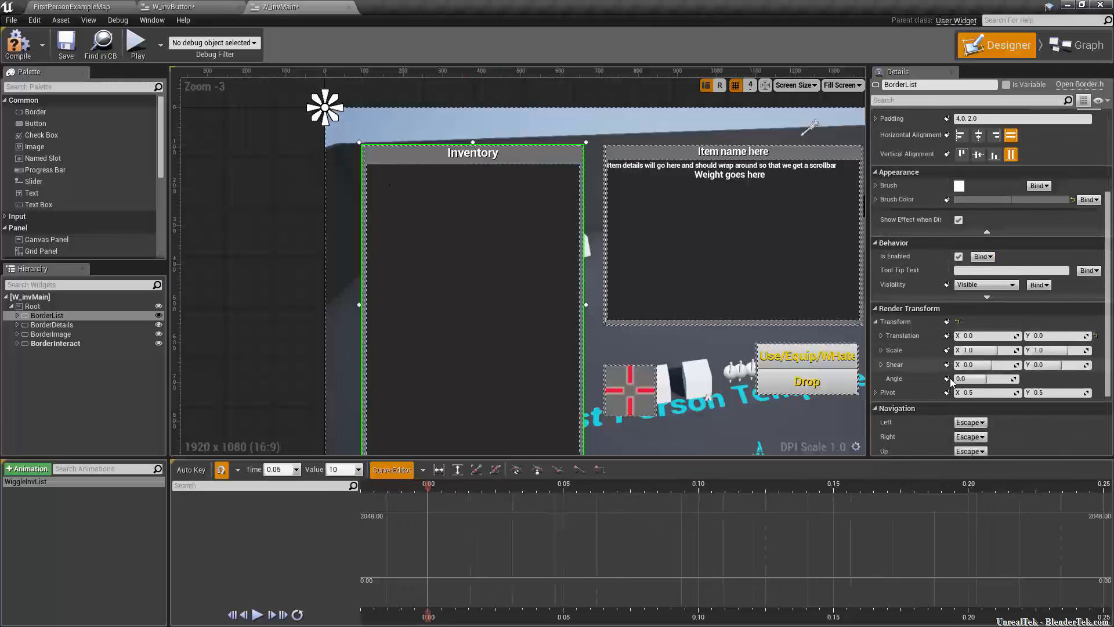
# Key BorderList's Angle at 0.00 and 0.20 seconds in WiggleInvList, hiding the curve editor, and return to the timeline's start
pyautogui.scroll(-3, 950, 370)
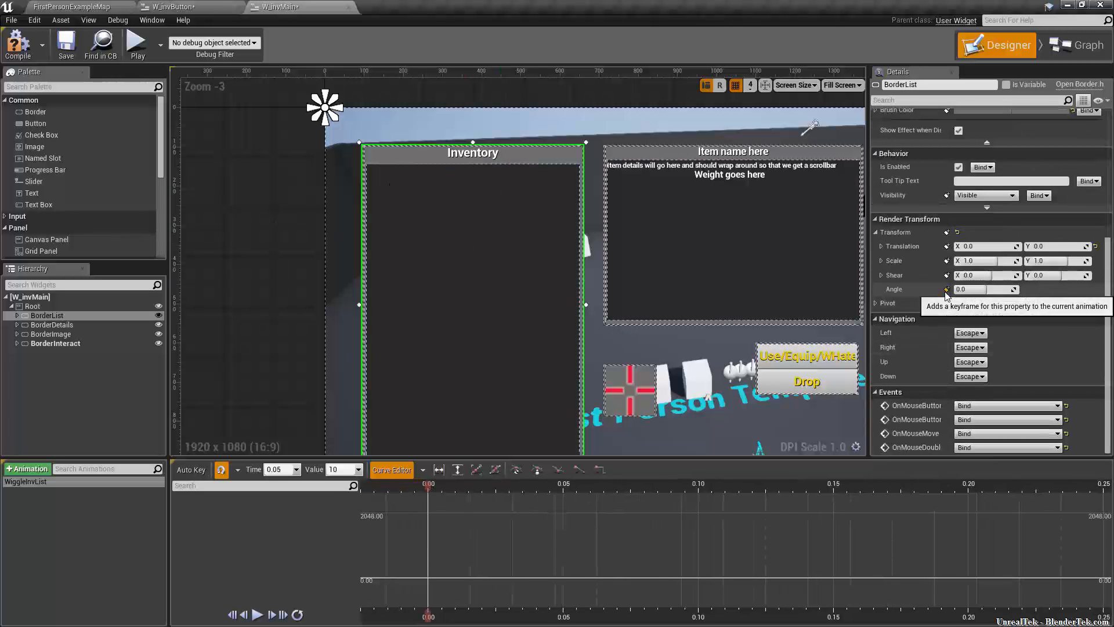
pyautogui.click(946, 289)
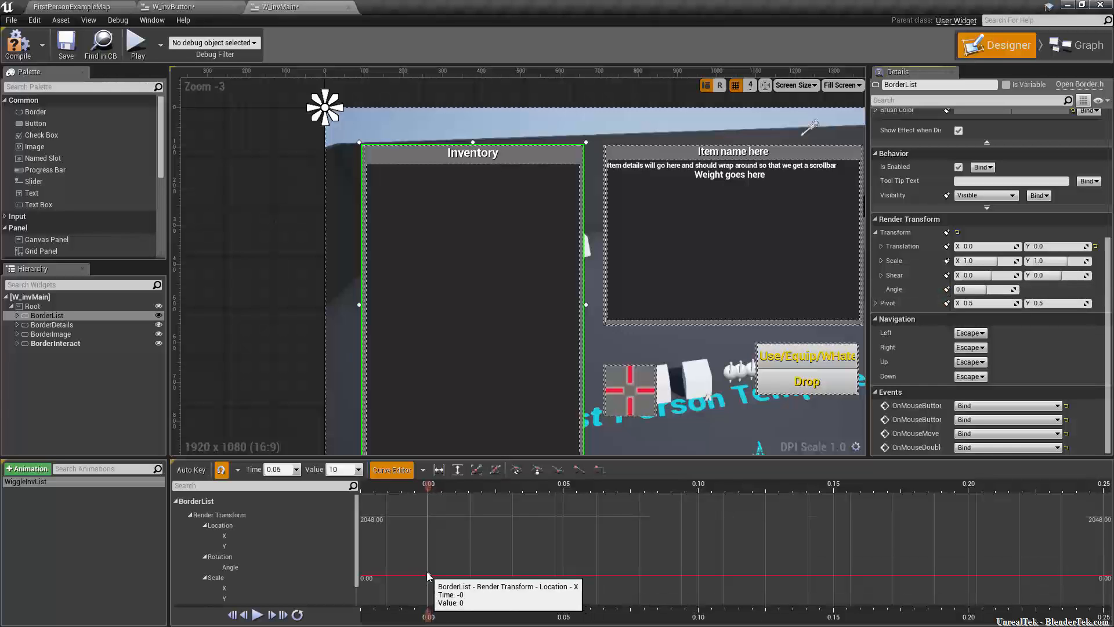
pyautogui.click(393, 469)
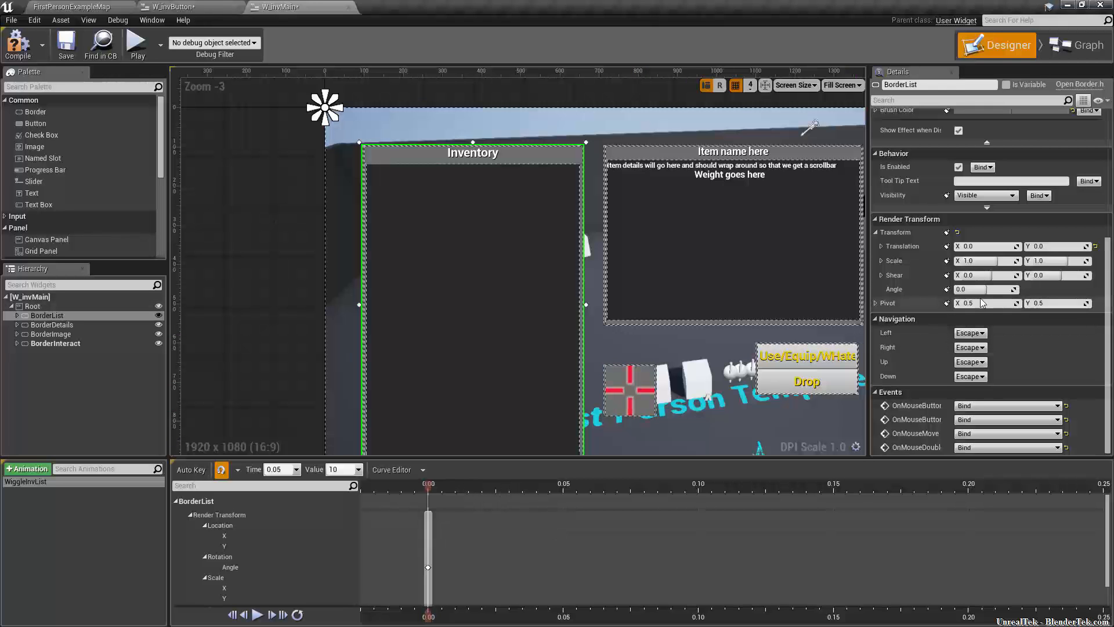
pyautogui.moveTo(427, 489); pyautogui.dragTo(988, 494)
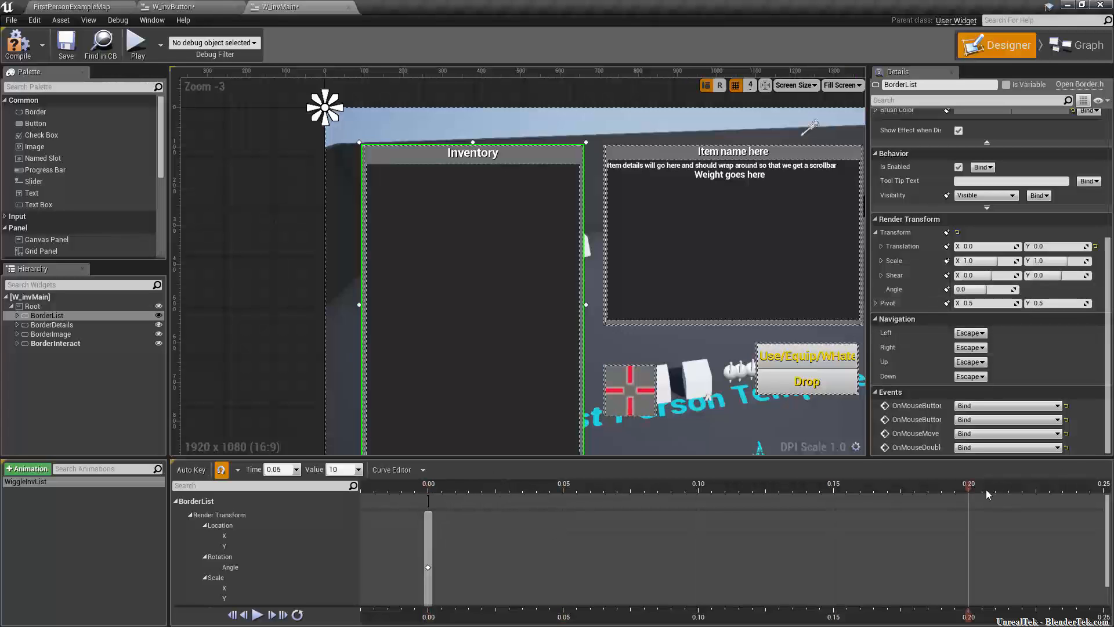
pyautogui.click(947, 289)
pyautogui.moveTo(966, 488); pyautogui.dragTo(457, 523)
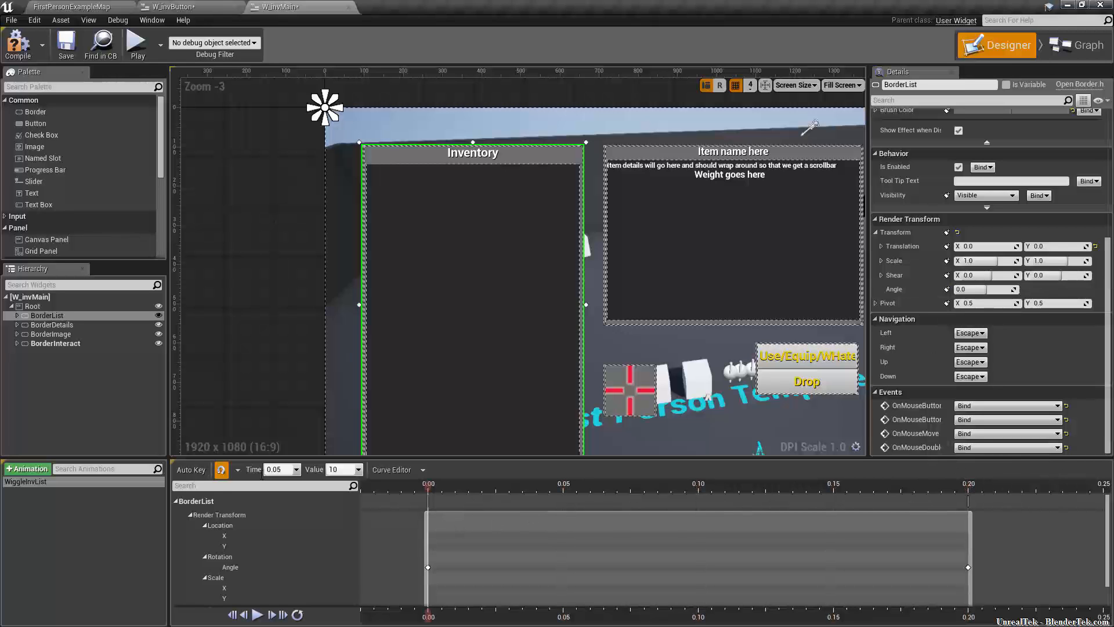
# Turn off timeline snapping and key BorderList's Angle at 1 at about 0.06 seconds
pyautogui.click(221, 471)
pyautogui.moveTo(431, 489); pyautogui.dragTo(525, 524)
pyautogui.moveTo(559, 522); pyautogui.dragTo(586, 521)
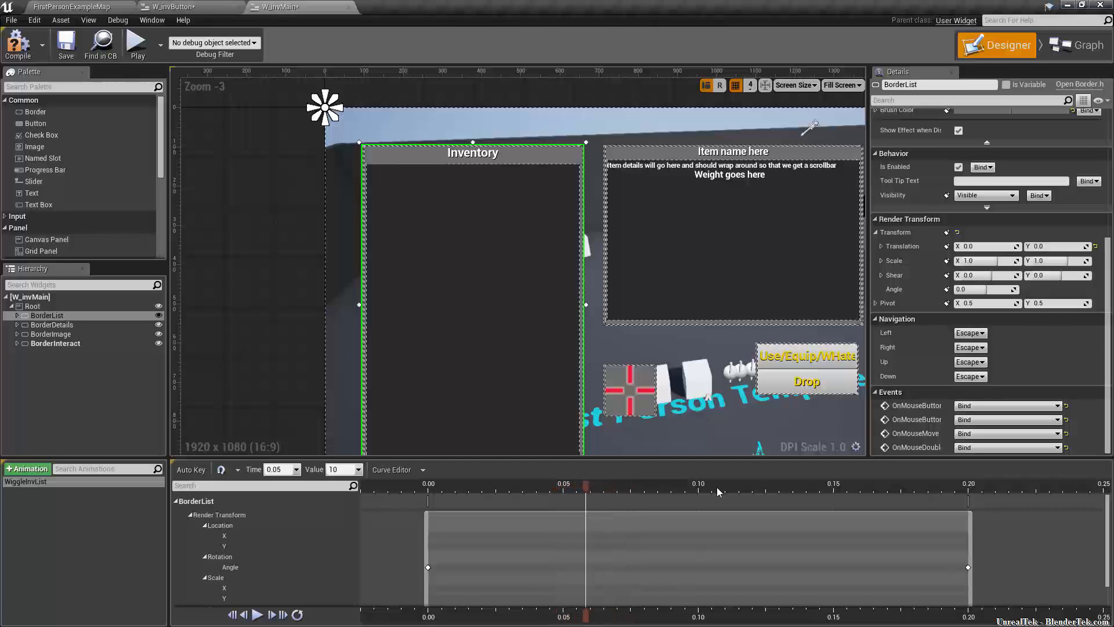
pyautogui.click(996, 290)
pyautogui.write('1')
pyautogui.press('Return')
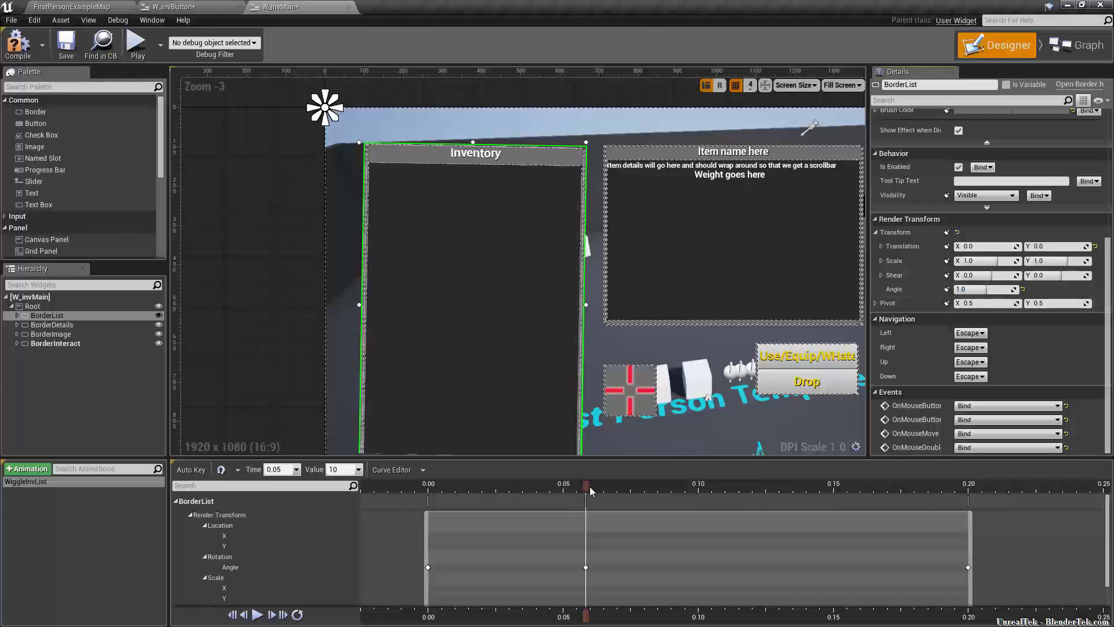
# Key BorderList's Angle at 0 at about 0.10 seconds in the WiggleInvList animation
pyautogui.moveTo(586, 488); pyautogui.dragTo(698, 494)
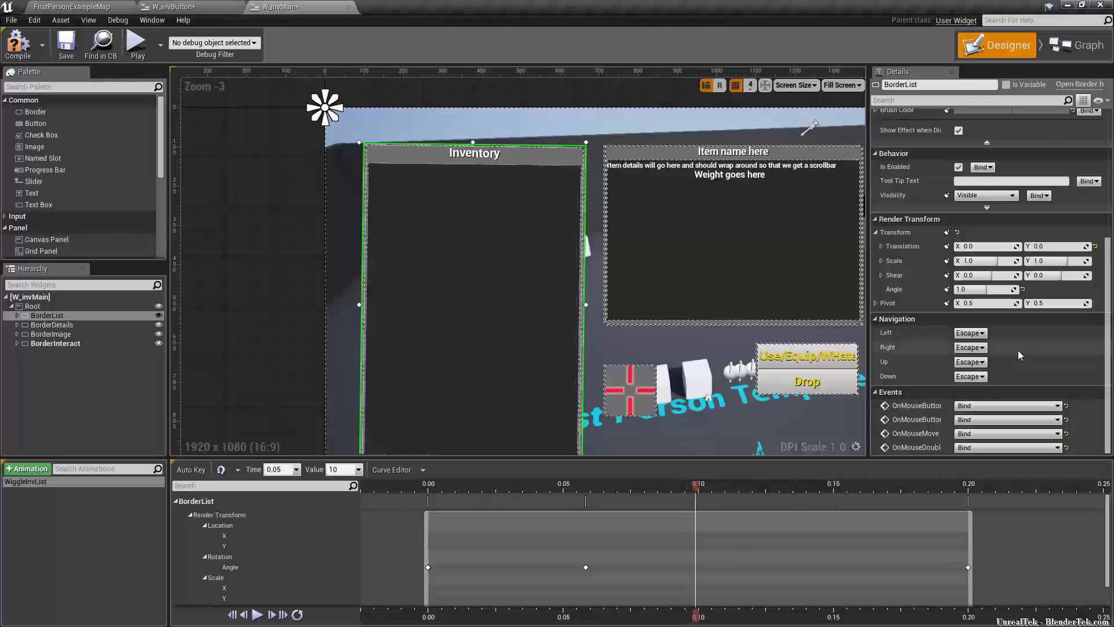
pyautogui.click(980, 289)
pyautogui.write('0')
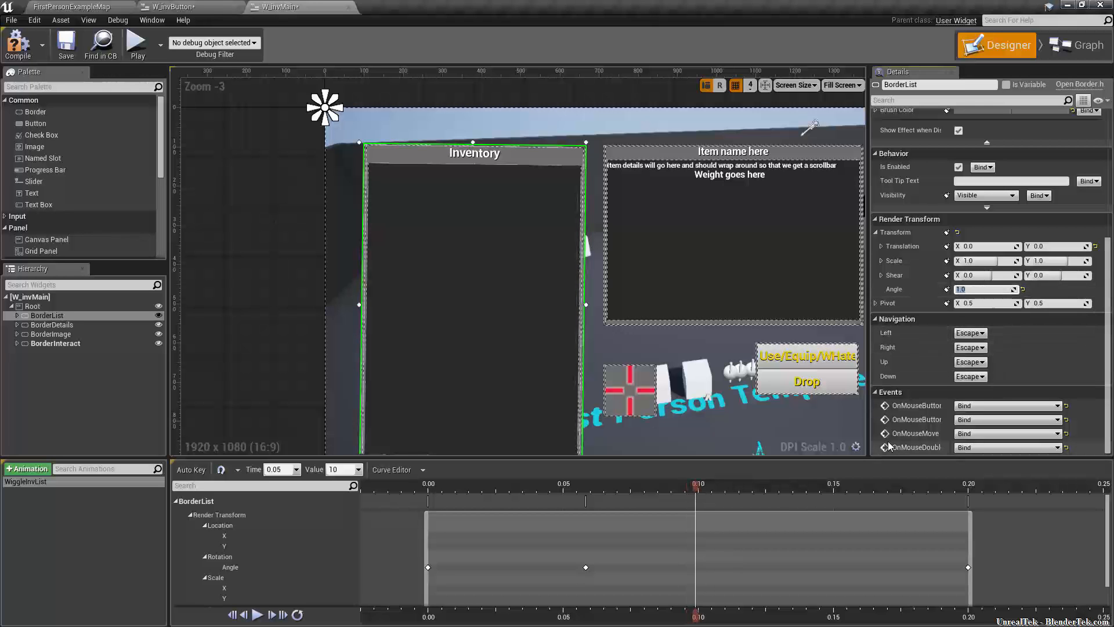
pyautogui.press('Return')
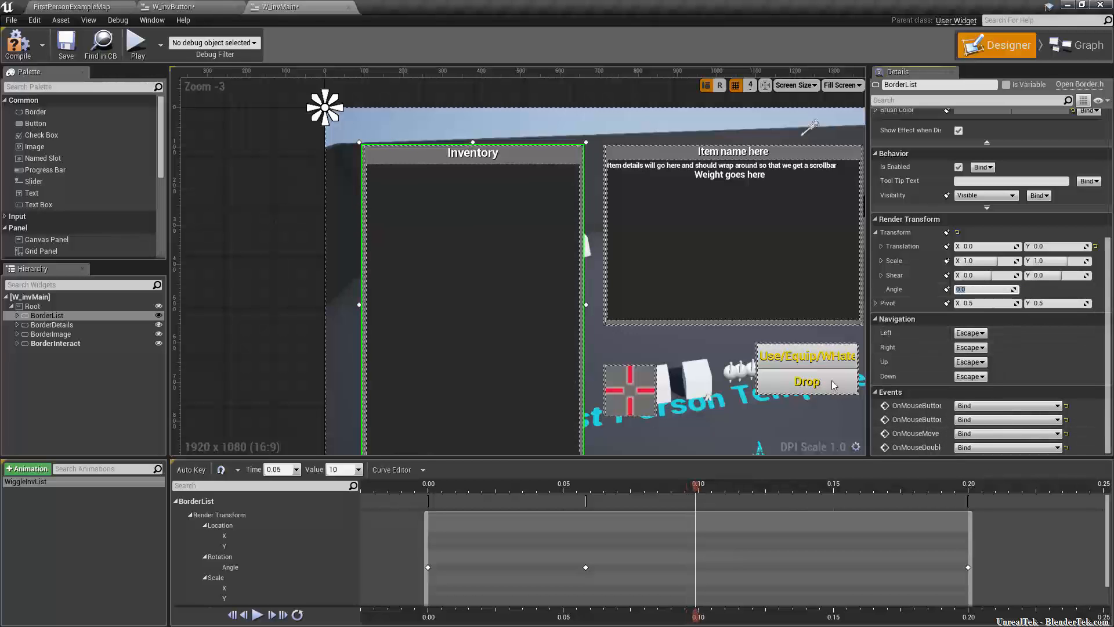
pyautogui.click(946, 289)
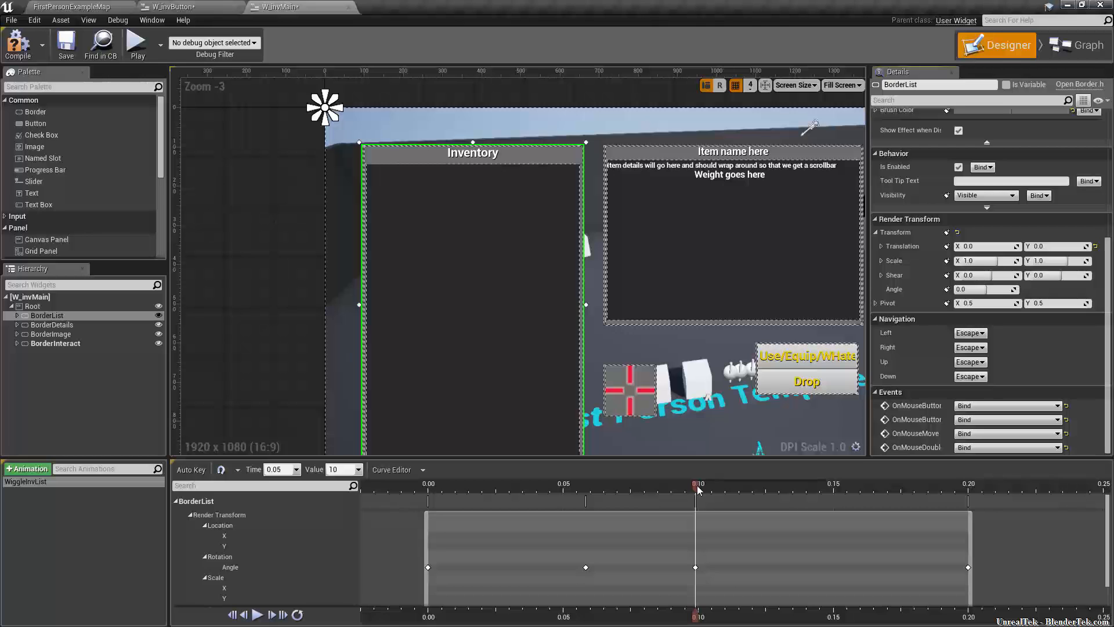
# Key BorderList's Angle at -1 between the 0.10 and 0.15 second marks, at about 0.13 seconds
pyautogui.moveTo(698, 489); pyautogui.dragTo(790, 494)
pyautogui.click(983, 289)
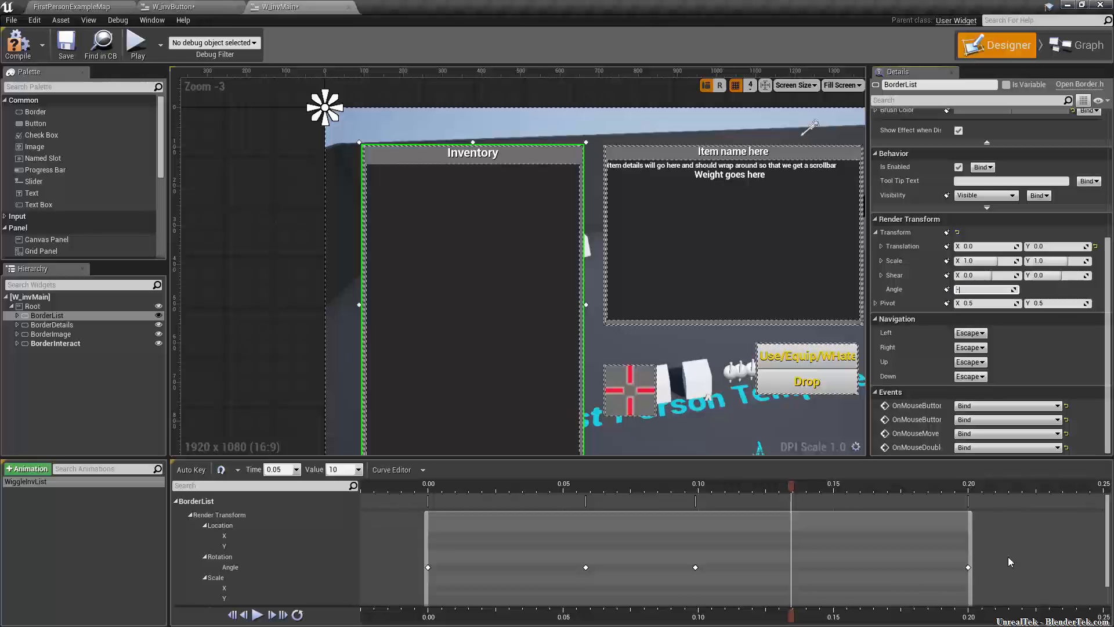
pyautogui.write('-1')
pyautogui.press('Return')
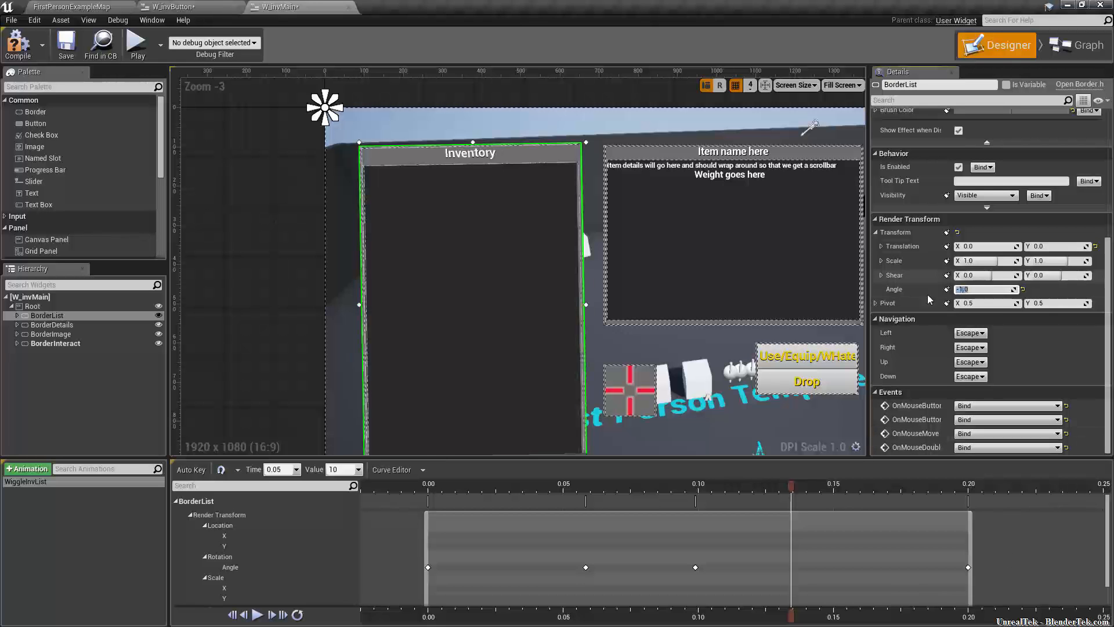
pyautogui.click(947, 289)
# Key BorderList's Angle back at 0 just past the 0.15 second mark in WiggleInvList
pyautogui.moveTo(794, 490); pyautogui.dragTo(841, 501)
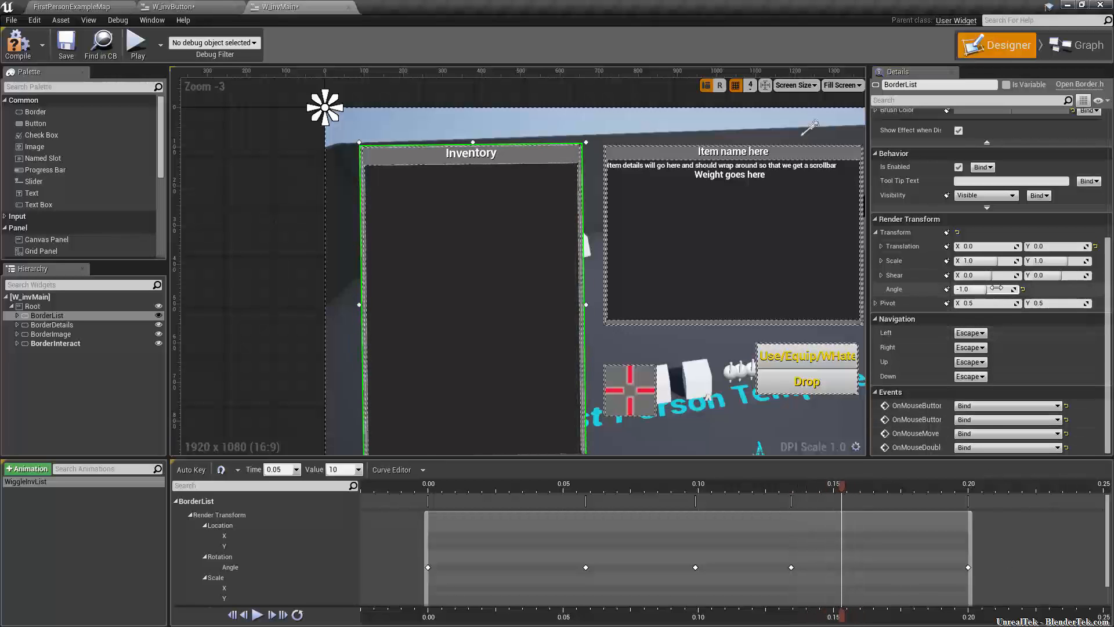
pyautogui.click(973, 290)
pyautogui.write('0')
pyautogui.press('Return')
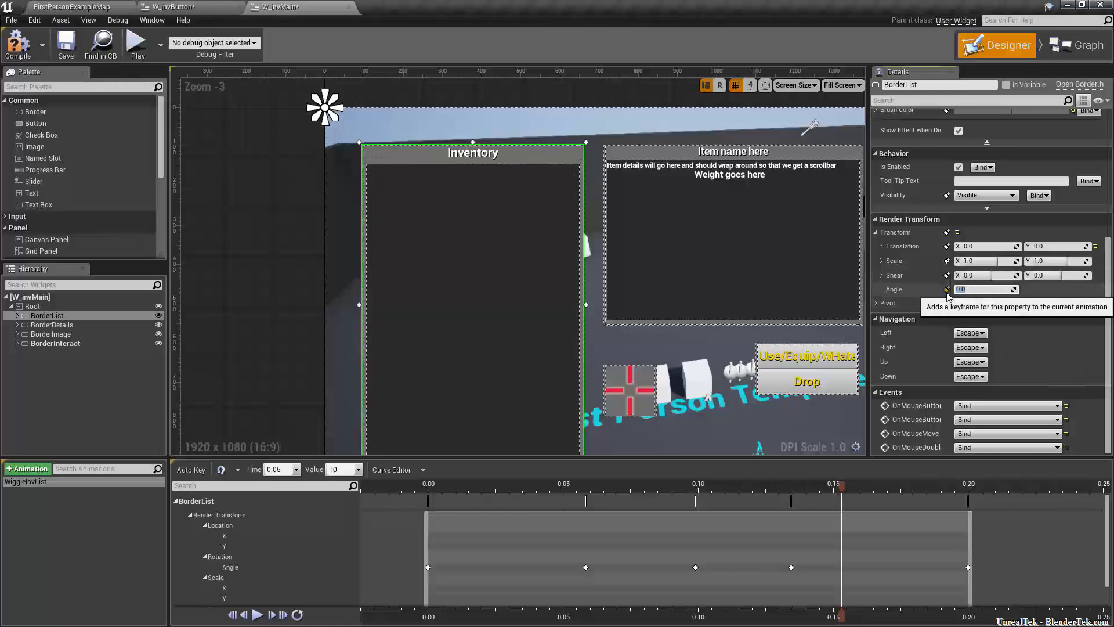
pyautogui.click(946, 289)
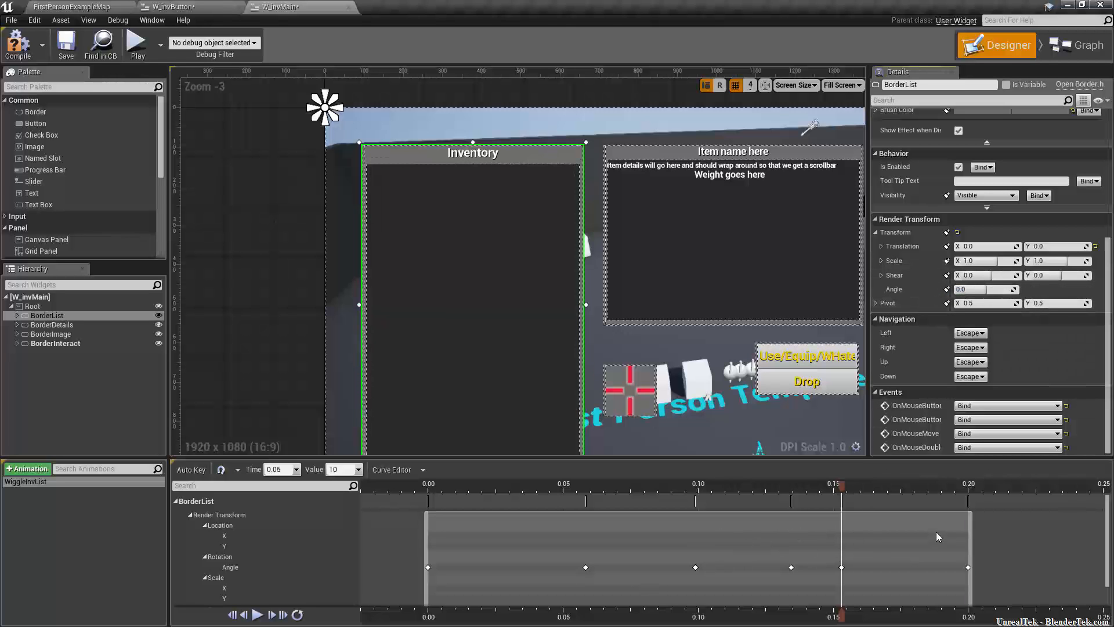
# Play back WiggleInvList to check the wiggle and return the playhead to 0.00
pyautogui.click(845, 502)
pyautogui.moveTo(841, 502); pyautogui.dragTo(399, 599)
pyautogui.click(257, 614)
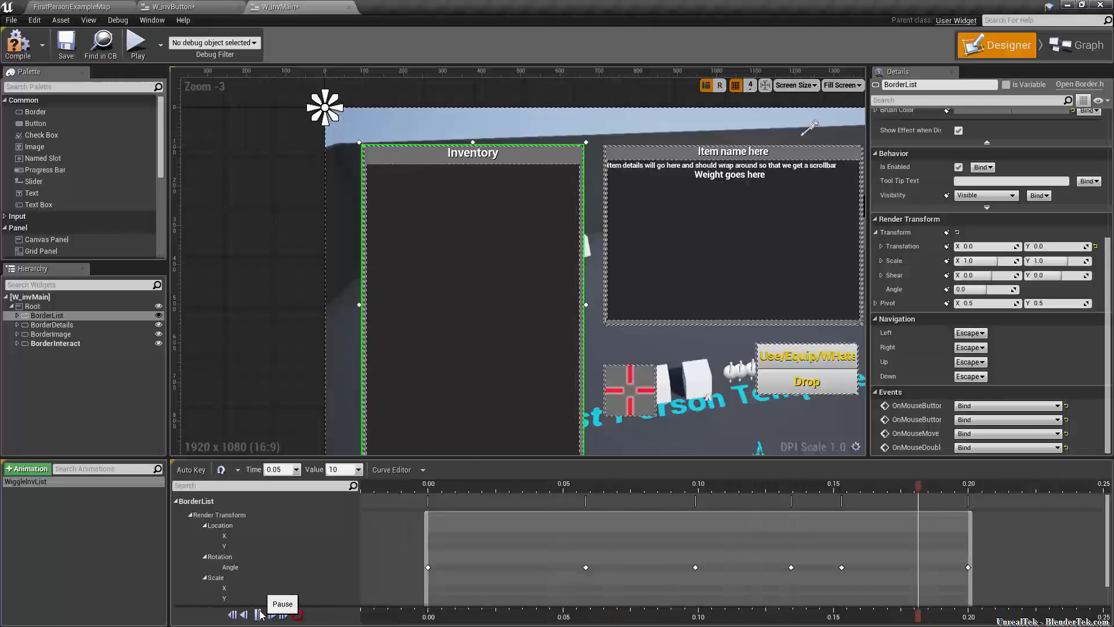
pyautogui.click(259, 614)
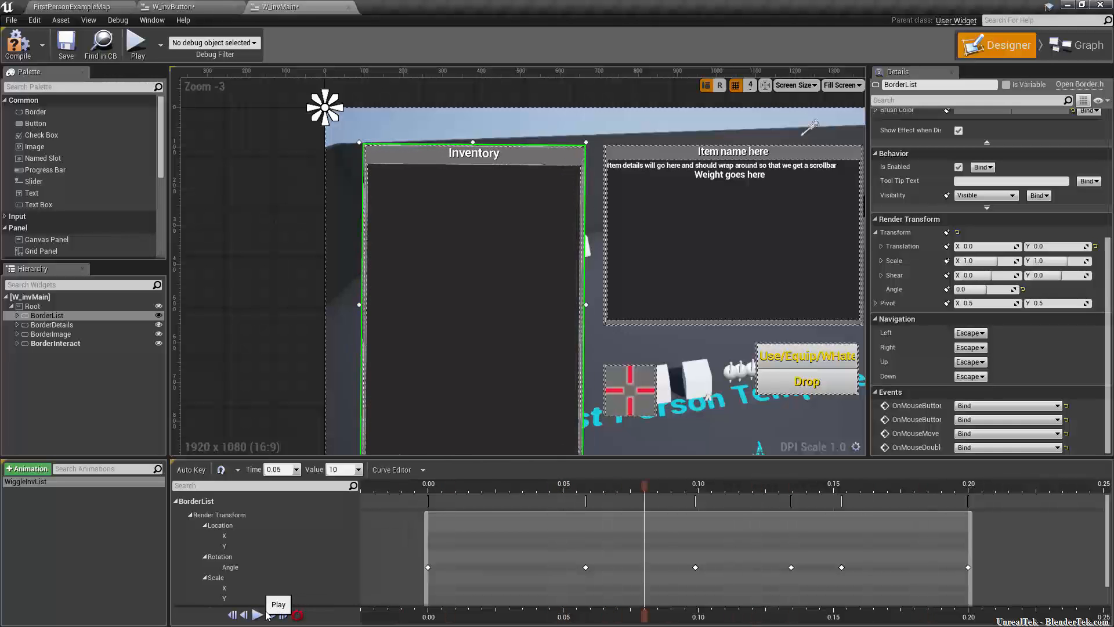
pyautogui.moveTo(644, 486); pyautogui.dragTo(422, 493)
pyautogui.click(25, 483)
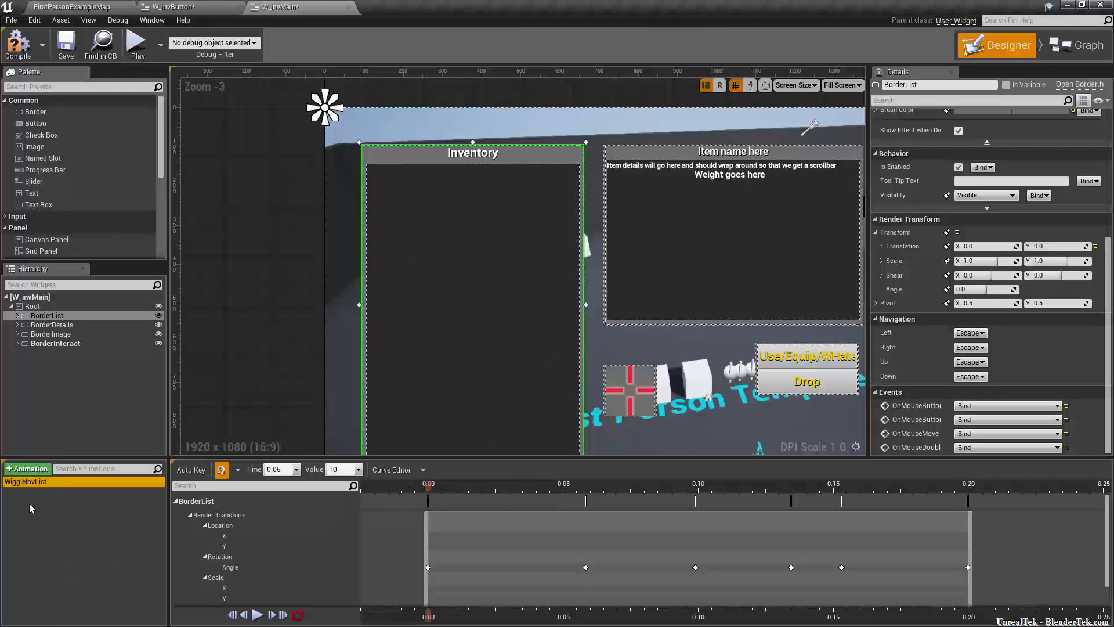
# Switch W_invMain to its event graph and expand the Animations variables to select WiggleInvList
pyautogui.click(1080, 46)
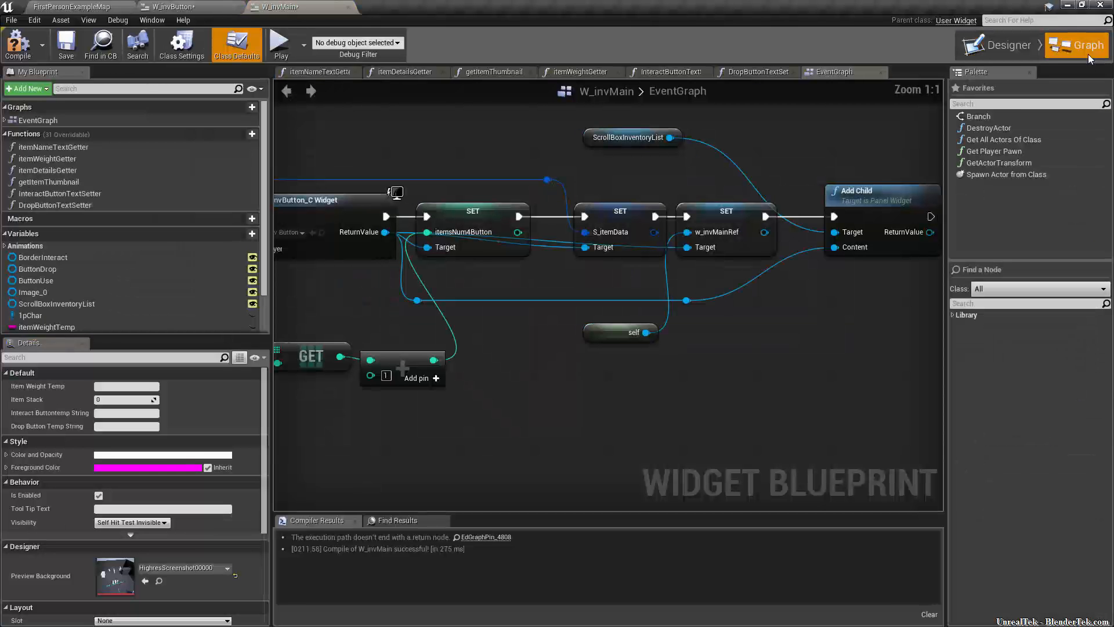
pyautogui.click(12, 247)
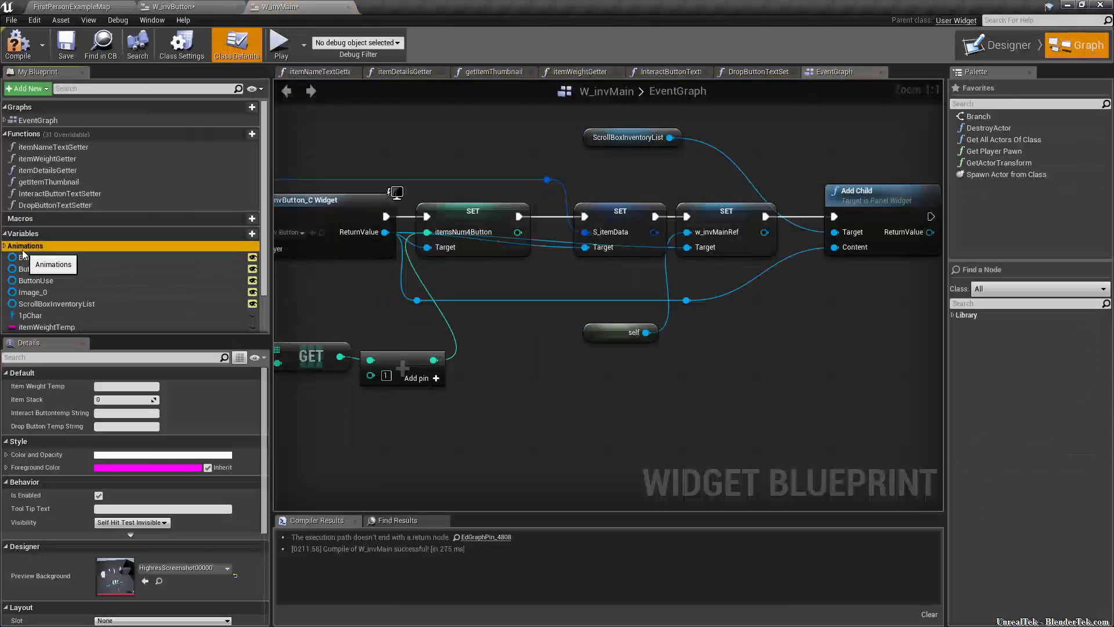
pyautogui.click(5, 245)
pyautogui.click(46, 257)
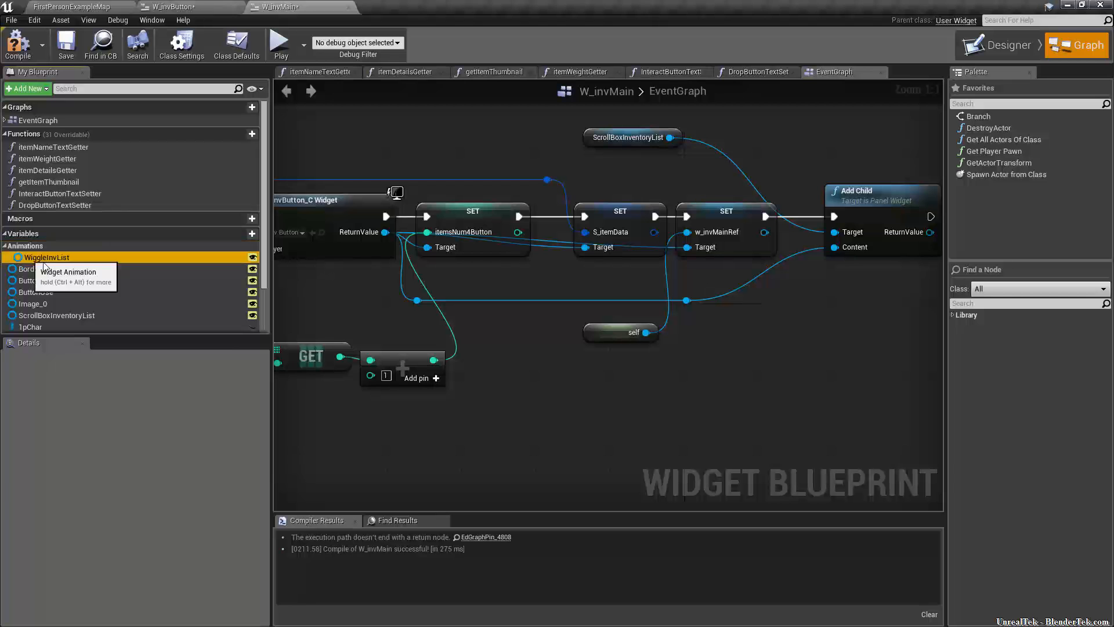
# Try out a WiggleInvList variable node in the event graph and delete it again
pyautogui.moveTo(46, 257); pyautogui.dragTo(556, 406)
pyautogui.click(566, 413)
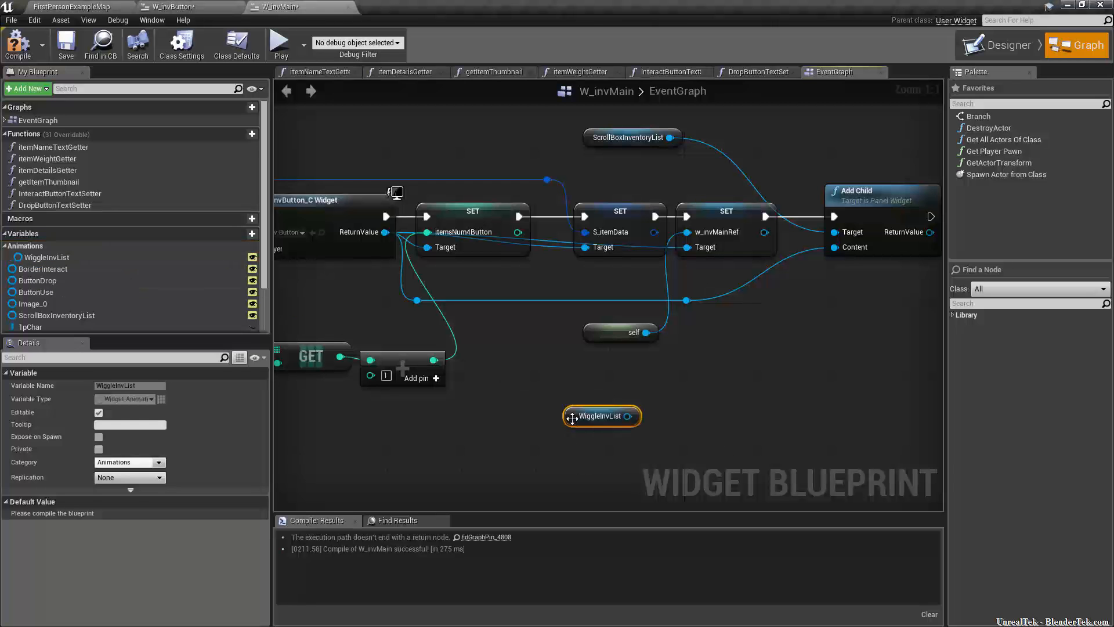
pyautogui.press('Delete')
# Try out a Play Animation node with WiggleInvList as its InAnimation near Add Child, and delete both nodes
pyautogui.moveTo(694, 418); pyautogui.dragTo(461, 390, button='right')
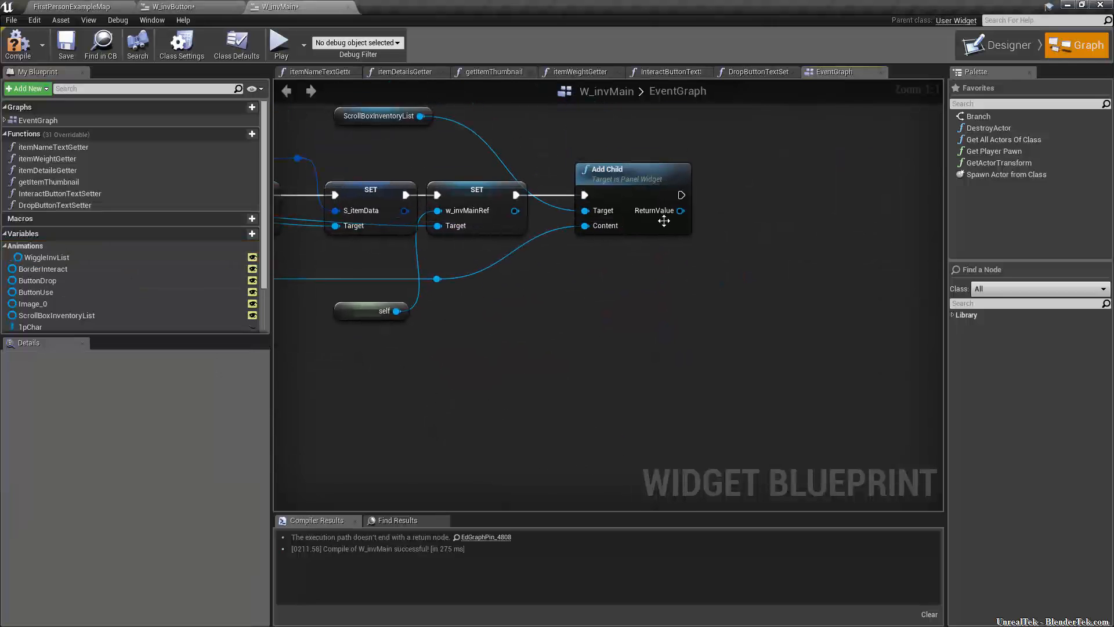
pyautogui.rightClick(545, 390)
pyautogui.write('play animation')
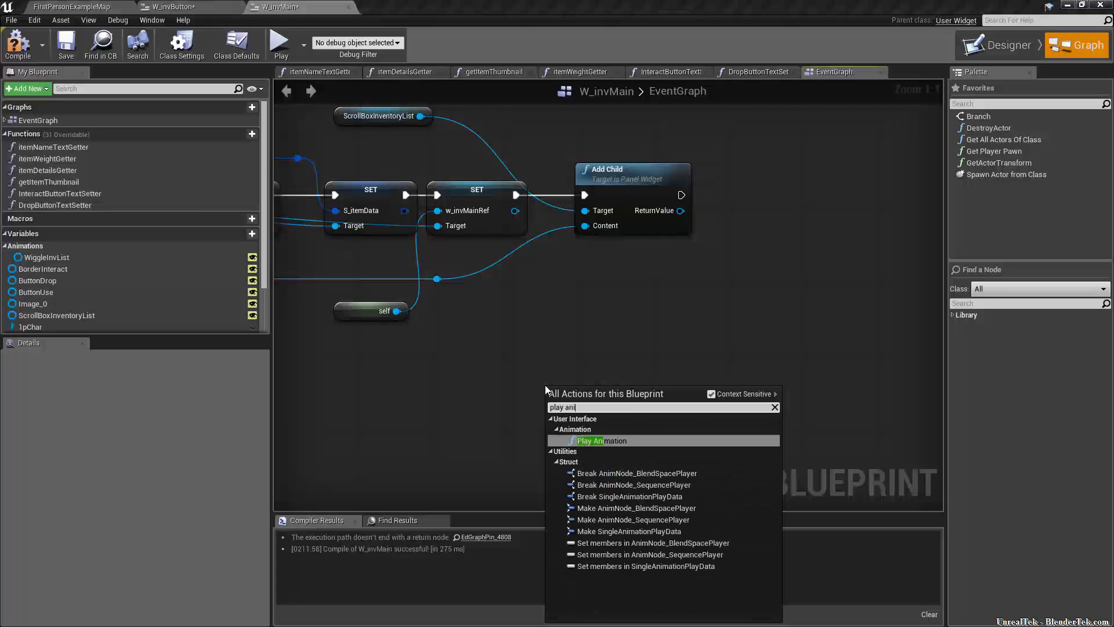
pyautogui.click(601, 441)
pyautogui.moveTo(558, 392); pyautogui.dragTo(697, 273)
pyautogui.moveTo(53, 258); pyautogui.dragTo(705, 335)
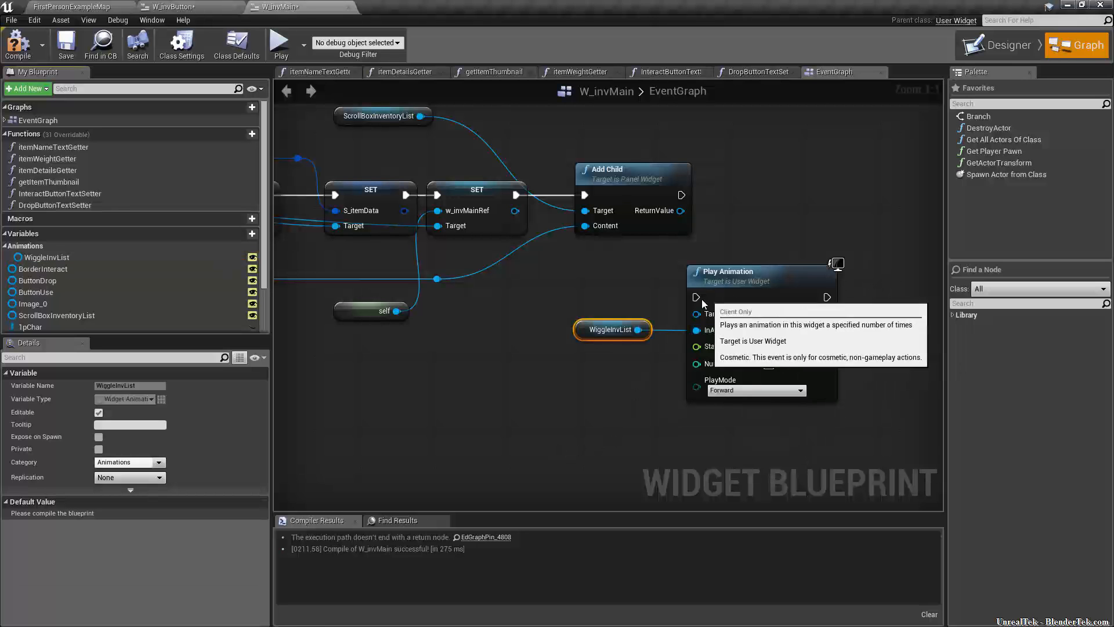
pyautogui.moveTo(681, 195); pyautogui.dragTo(667, 295)
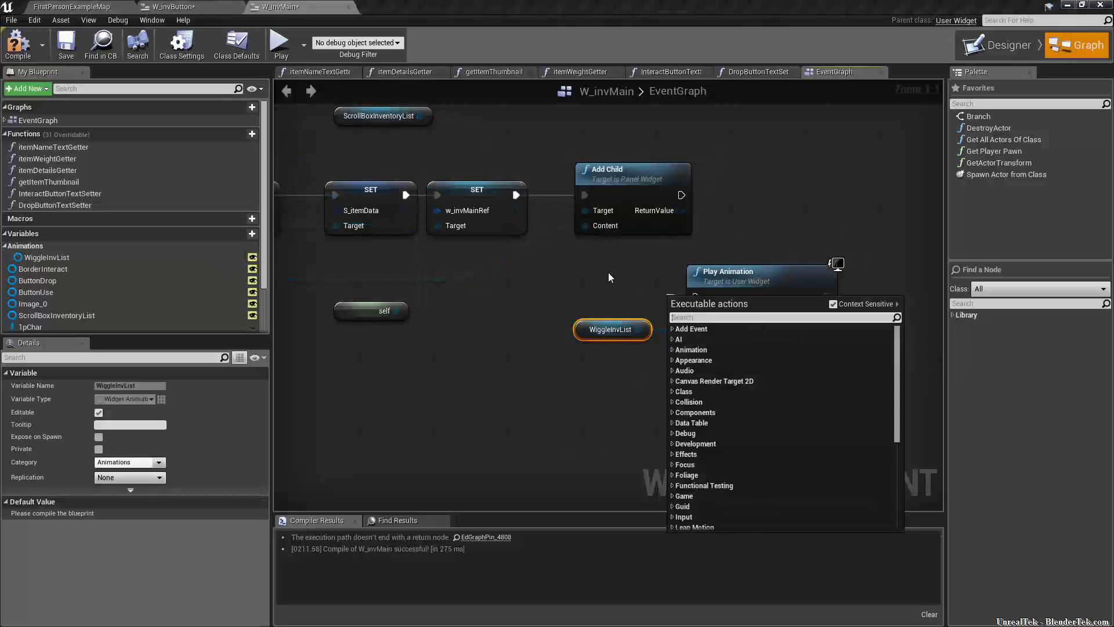
pyautogui.press('Escape')
pyautogui.moveTo(843, 297); pyautogui.dragTo(625, 409)
pyautogui.press('Delete')
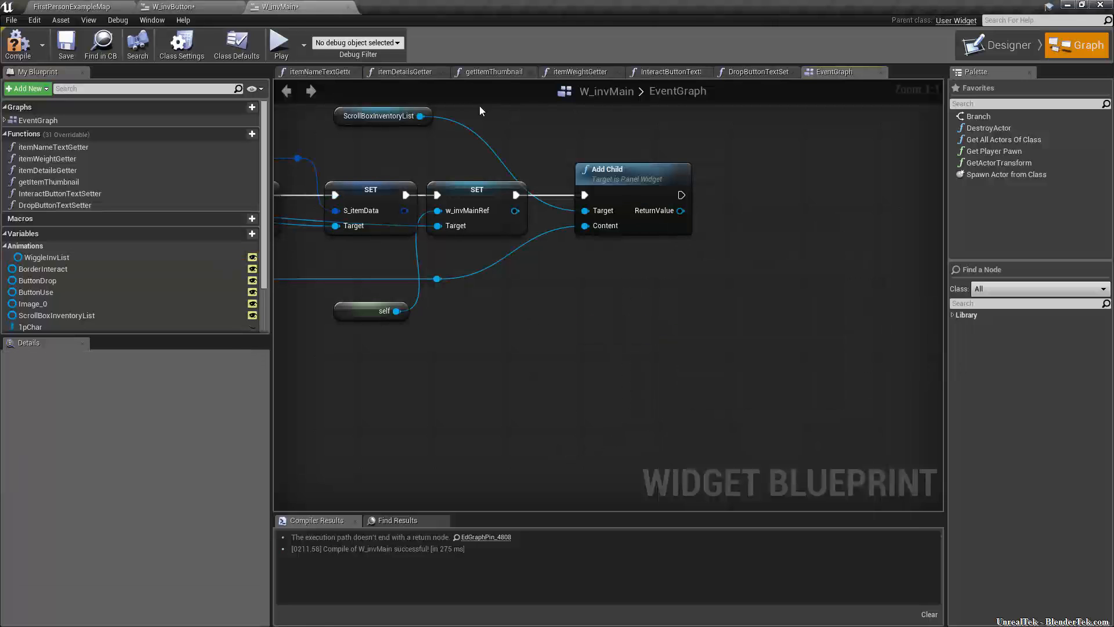
# Add a custom event named WiggleInvListAnim in the empty area below the Add Child node
pyautogui.click(472, 193)
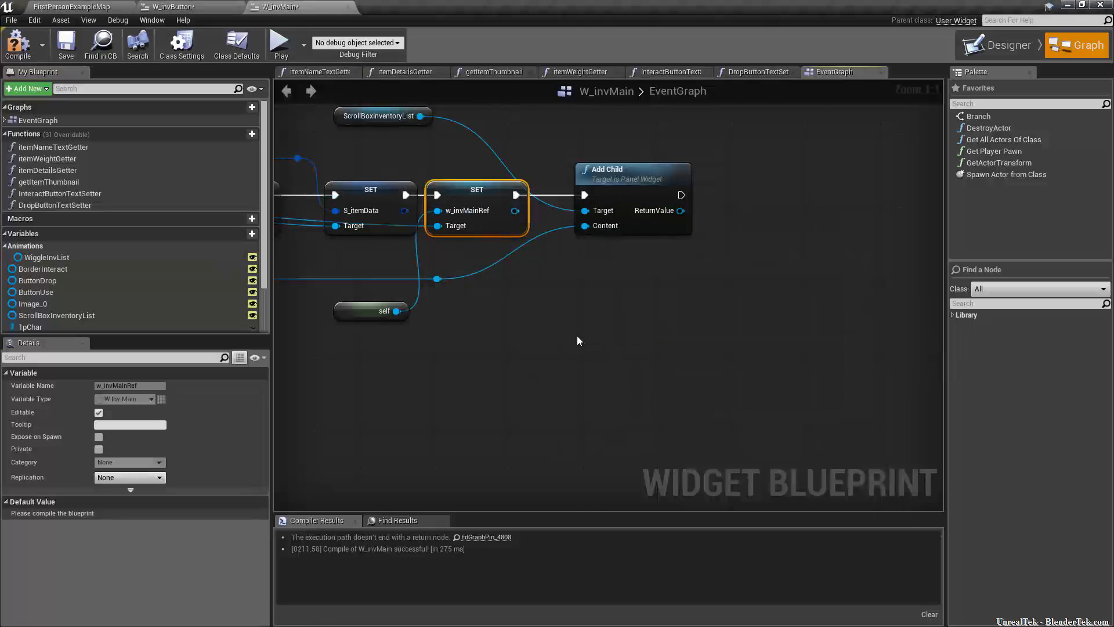
pyautogui.rightClick(564, 354)
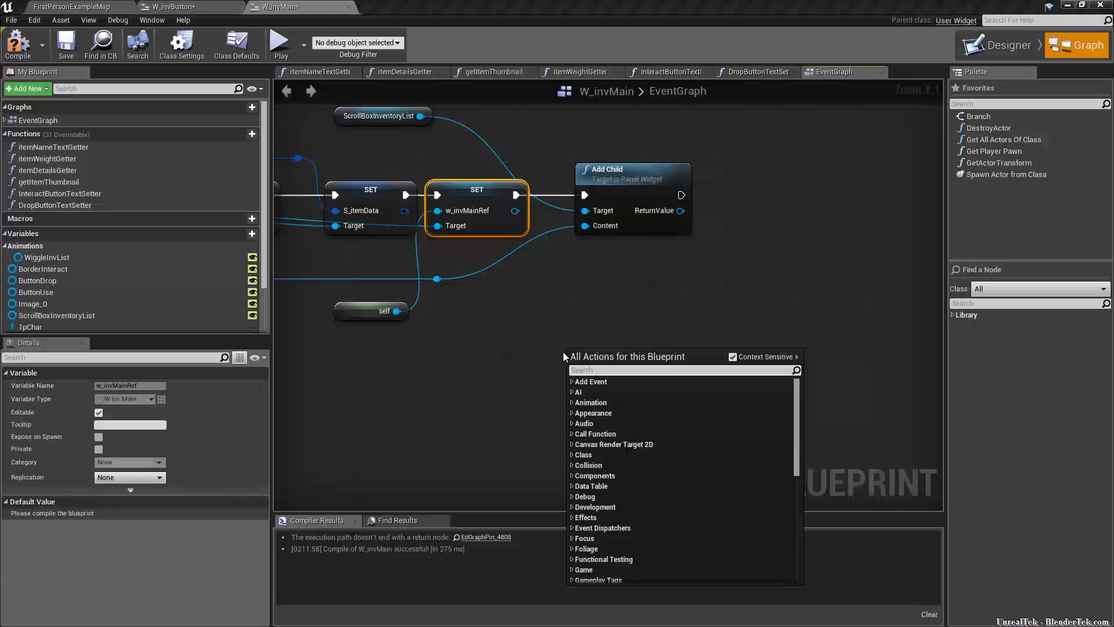
pyautogui.write('custom event')
pyautogui.press('Return')
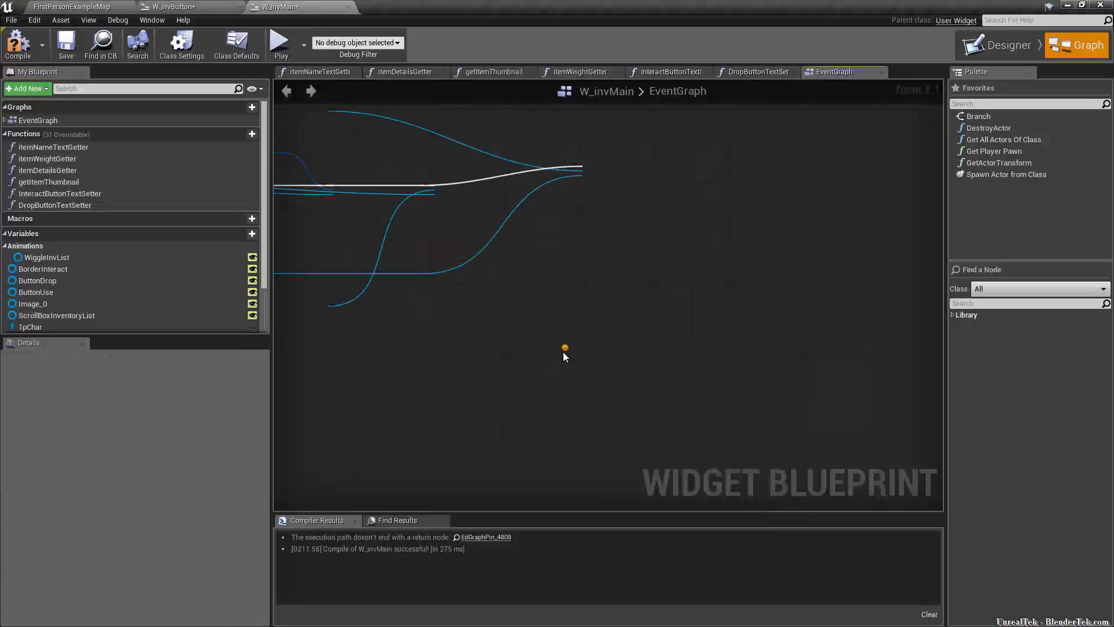
pyautogui.write('WiggleI')
pyautogui.press('Escape')
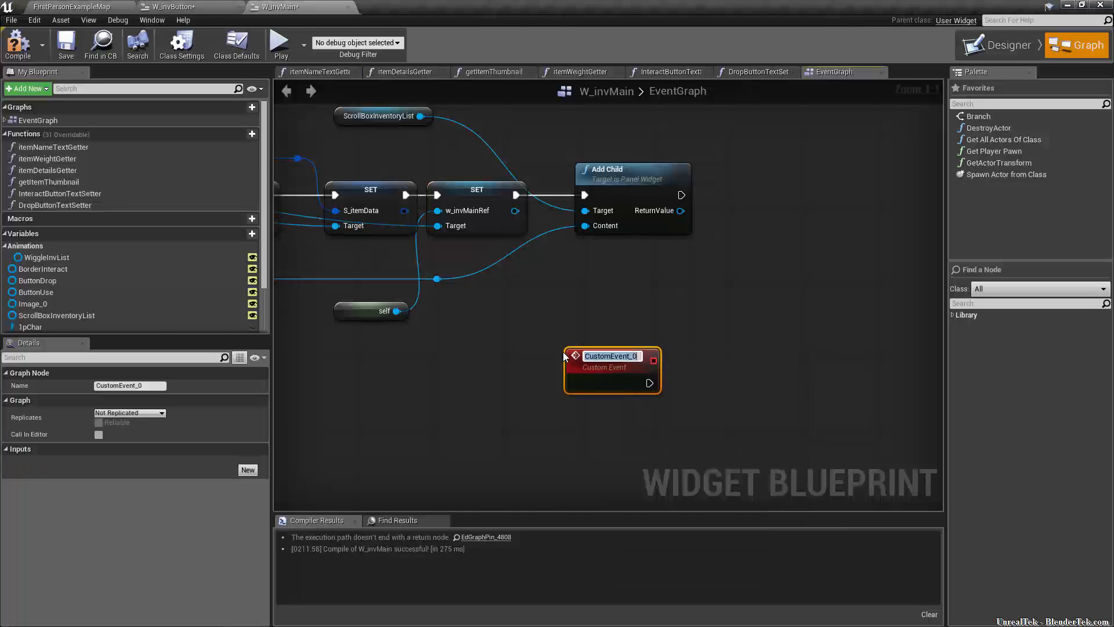
pyautogui.write('WiggleInvList')
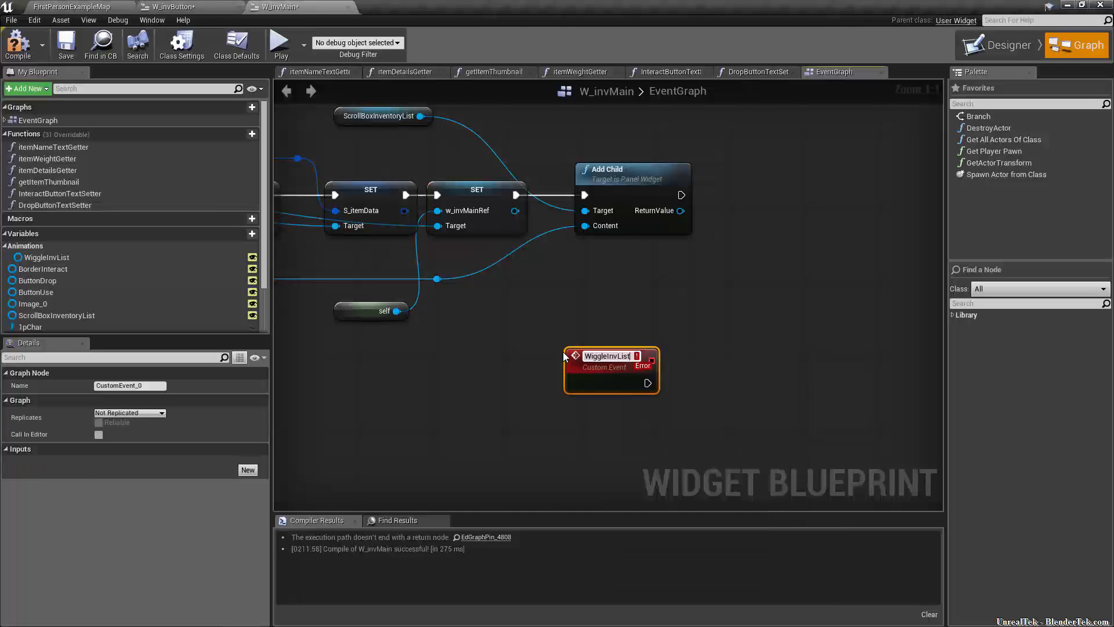
pyautogui.write('Anim')
pyautogui.press('Return')
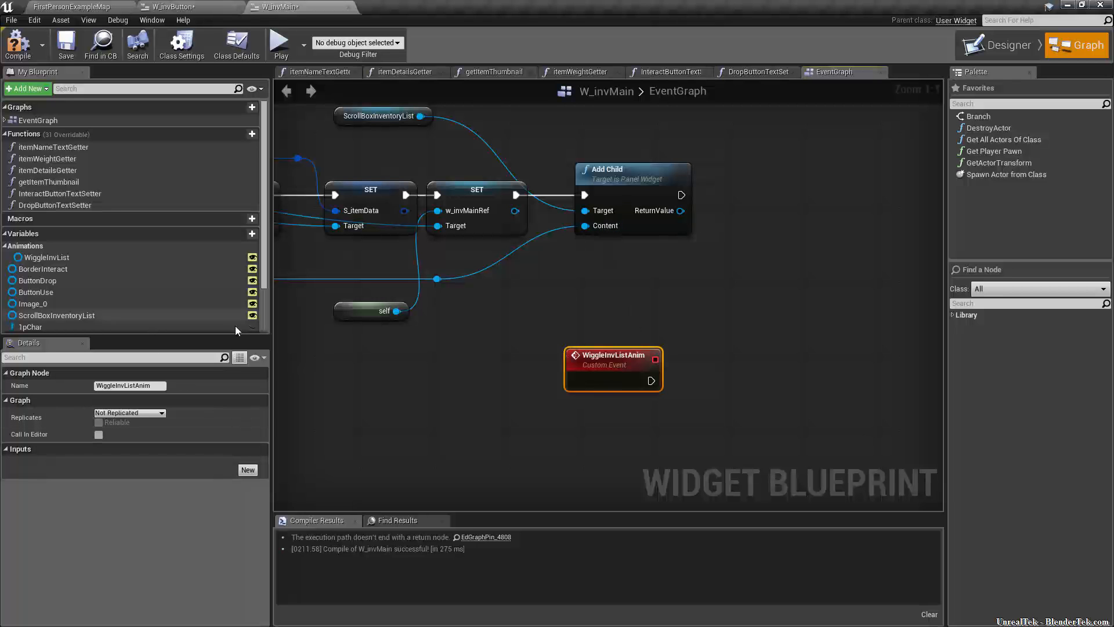
# Add a Play Animation node driven by the WiggleInvListAnim event's execution output
pyautogui.moveTo(650, 380); pyautogui.dragTo(711, 385)
pyautogui.write('play animation')
pyautogui.press('Return')
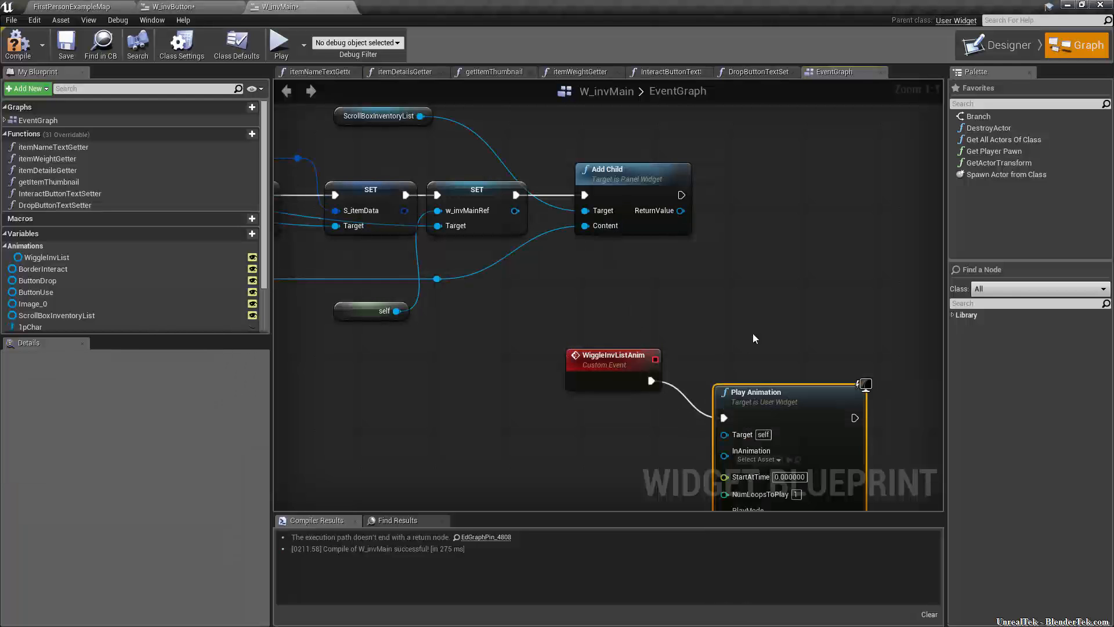
# Align the Play Animation node with the WiggleInvListAnim event and feed the WiggleInvList variable into its InAnimation input
pyautogui.moveTo(774, 414); pyautogui.dragTo(774, 377)
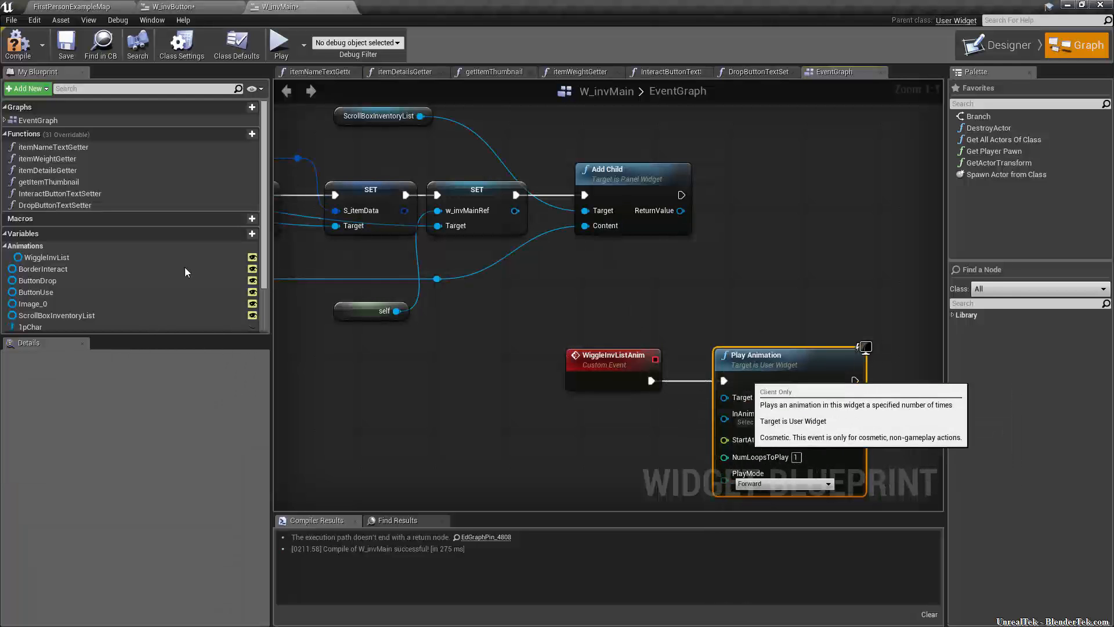
pyautogui.moveTo(47, 257); pyautogui.dragTo(726, 423)
pyautogui.moveTo(657, 446); pyautogui.dragTo(656, 415, button='right')
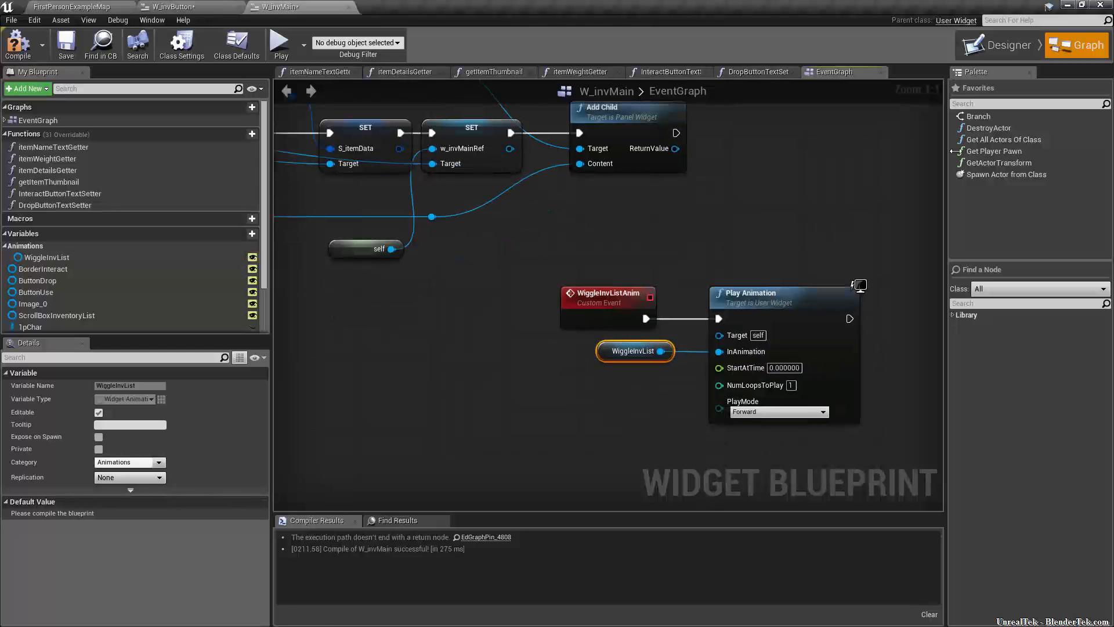
# Place a w_invMainRef getter in the W_invButton event graph, below and beyond the SET invButtonClicked node
pyautogui.click(217, 8)
pyautogui.moveTo(439, 242); pyautogui.dragTo(487, 203, button='right')
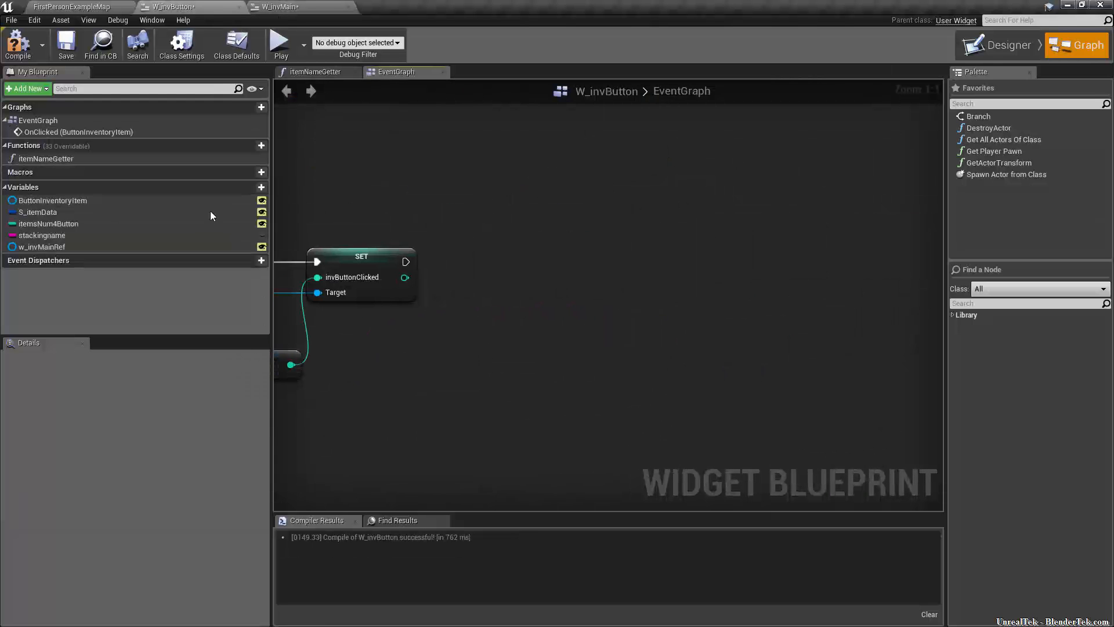
pyautogui.keyDown('ctrl'); pyautogui.moveTo(35, 246); pyautogui.dragTo(429, 380); pyautogui.keyUp('ctrl')
pyautogui.moveTo(454, 353); pyautogui.dragTo(601, 333, button='right')
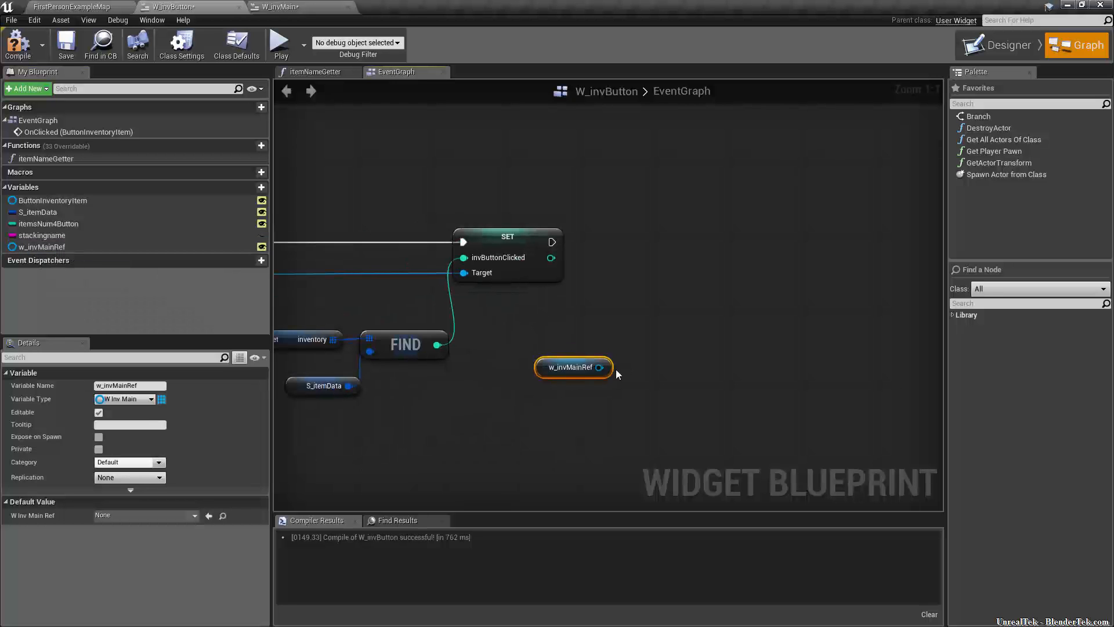
# Call Wiggle Inv List Anim on w_invMainRef, run it after the SET invButtonClicked node, and compile W_invButton
pyautogui.moveTo(600, 367); pyautogui.dragTo(620, 260)
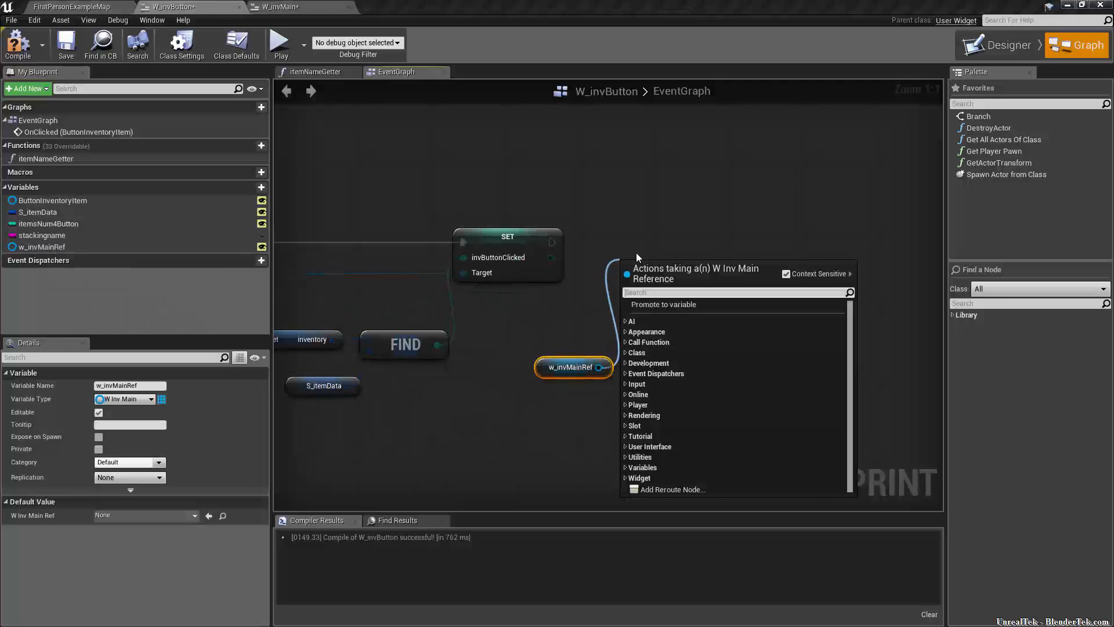
pyautogui.write('wiggleinv')
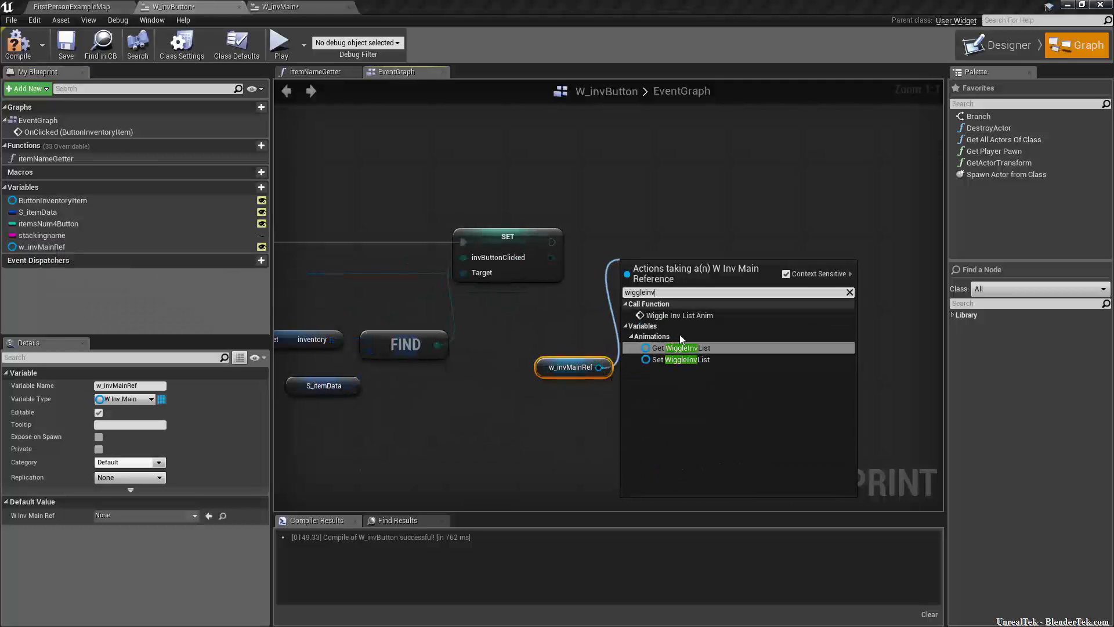
pyautogui.click(688, 315)
pyautogui.moveTo(654, 253); pyautogui.dragTo(551, 243)
pyautogui.click(17, 44)
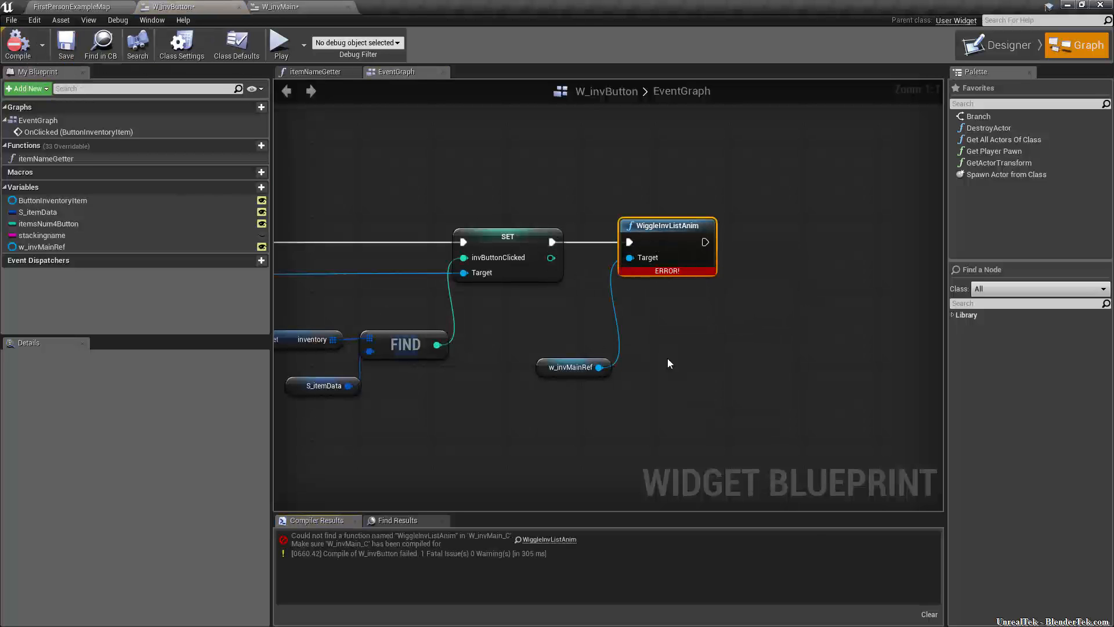
# Compile W_invMain, then compile and save W_invButton
pyautogui.click(288, 8)
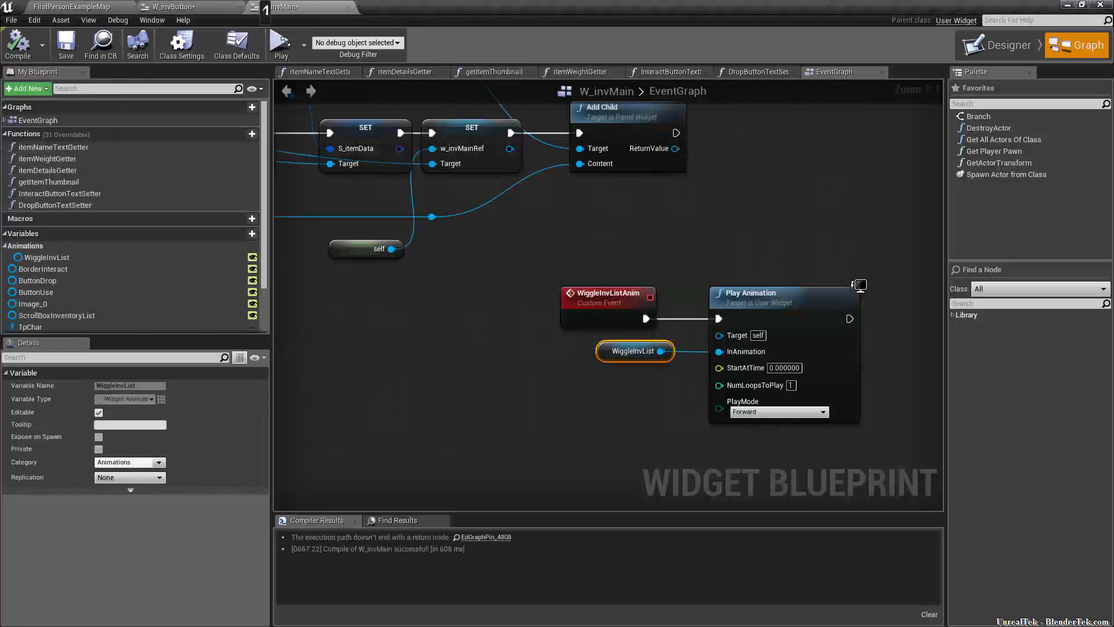
pyautogui.moveTo(271, 7); pyautogui.dragTo(306, 17)
pyautogui.click(666, 7)
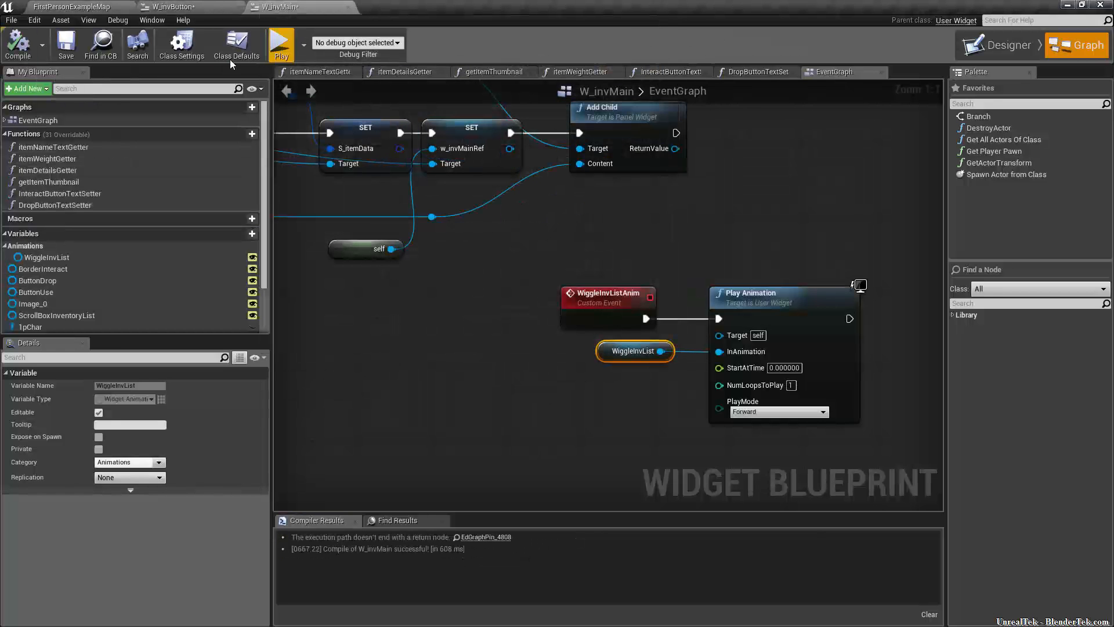
pyautogui.click(203, 8)
pyautogui.click(18, 43)
pyautogui.click(65, 46)
# Play the game, open the inventory, and select the Peice of Wood entry to test the wiggle animation
pyautogui.click(284, 41)
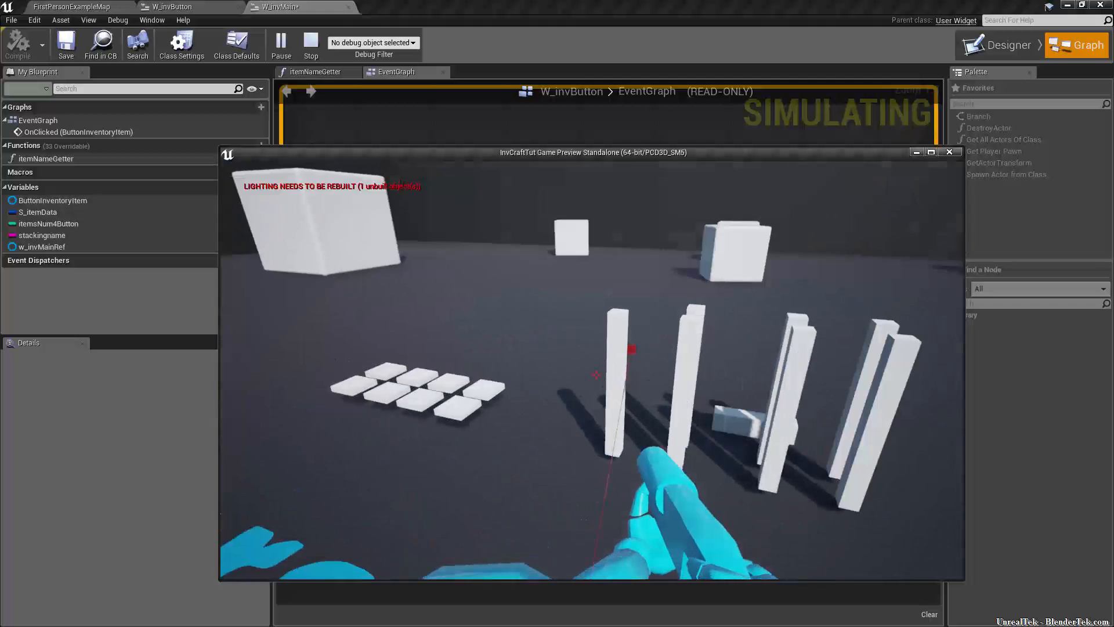
pyautogui.press('i')
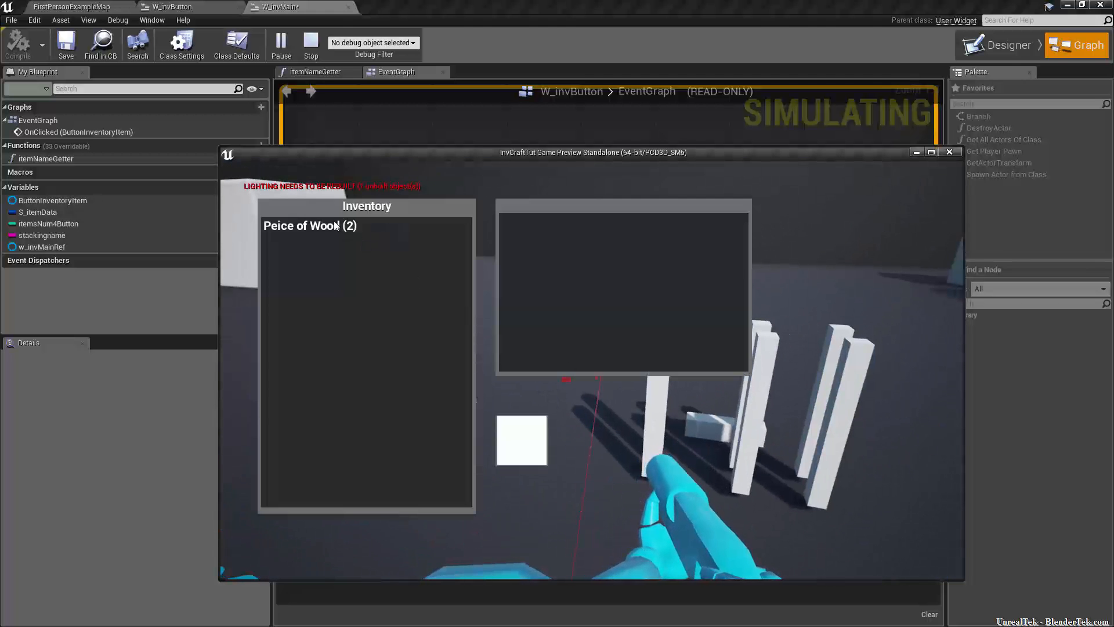
pyautogui.click(317, 228)
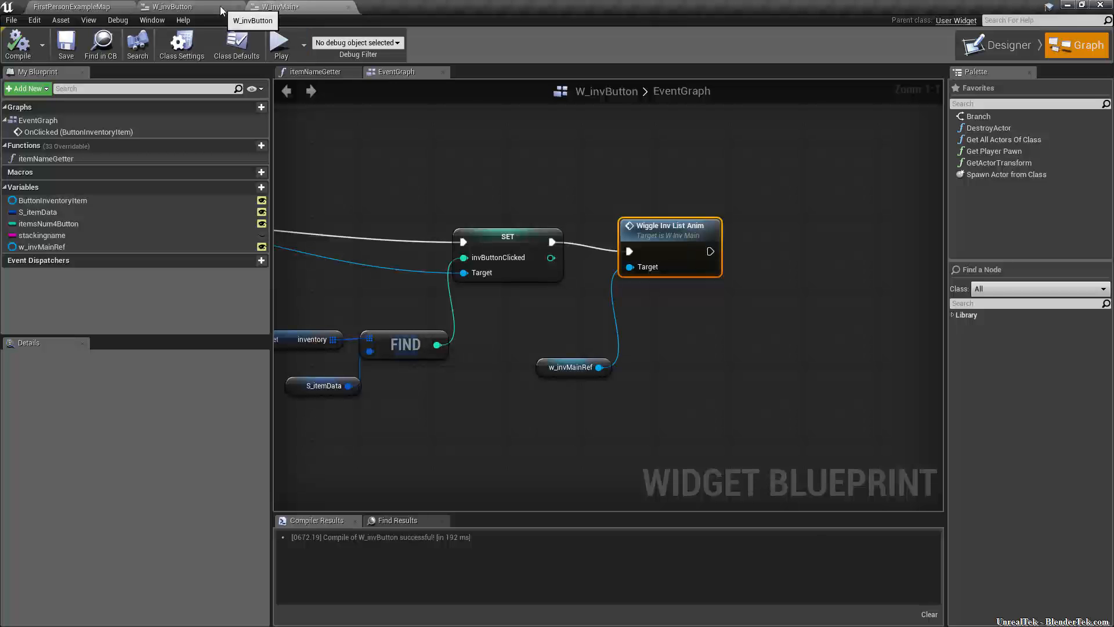
# Examine the item details panel and its place beside the inventory list in the W_invMain designer layout
pyautogui.click(237, 45)
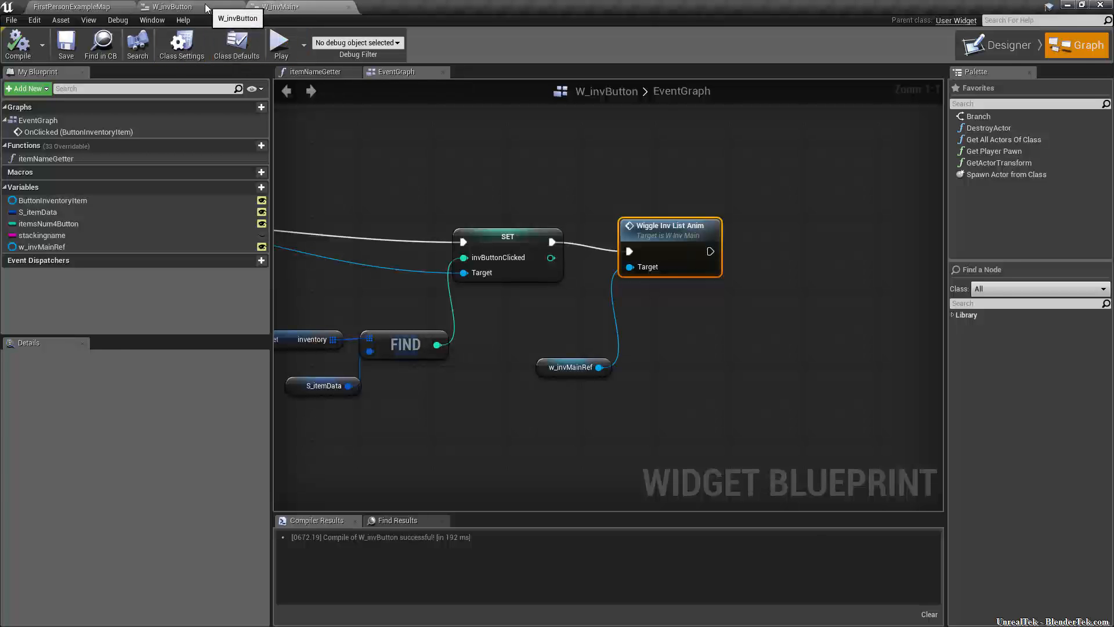
pyautogui.click(107, 8)
pyautogui.moveTo(295, 8)
pyautogui.mouseDown()
pyautogui.moveTo(76, 11)
pyautogui.moveTo(210, 26)
pyautogui.moveTo(313, 6)
pyautogui.mouseUp()
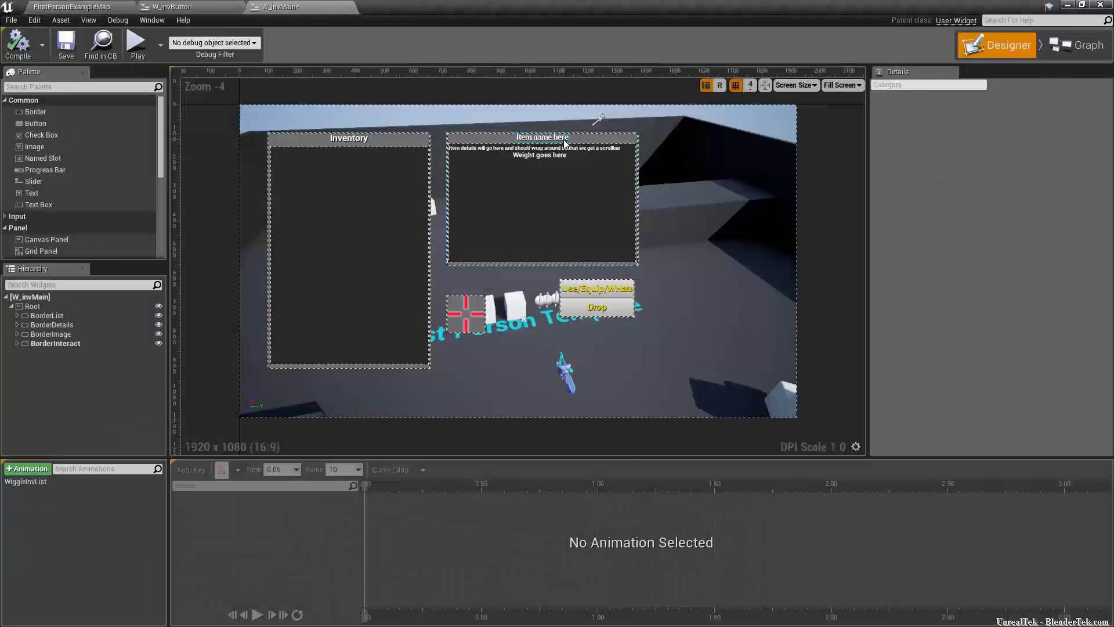
pyautogui.scroll(3, 563, 140)
pyautogui.click(436, 135)
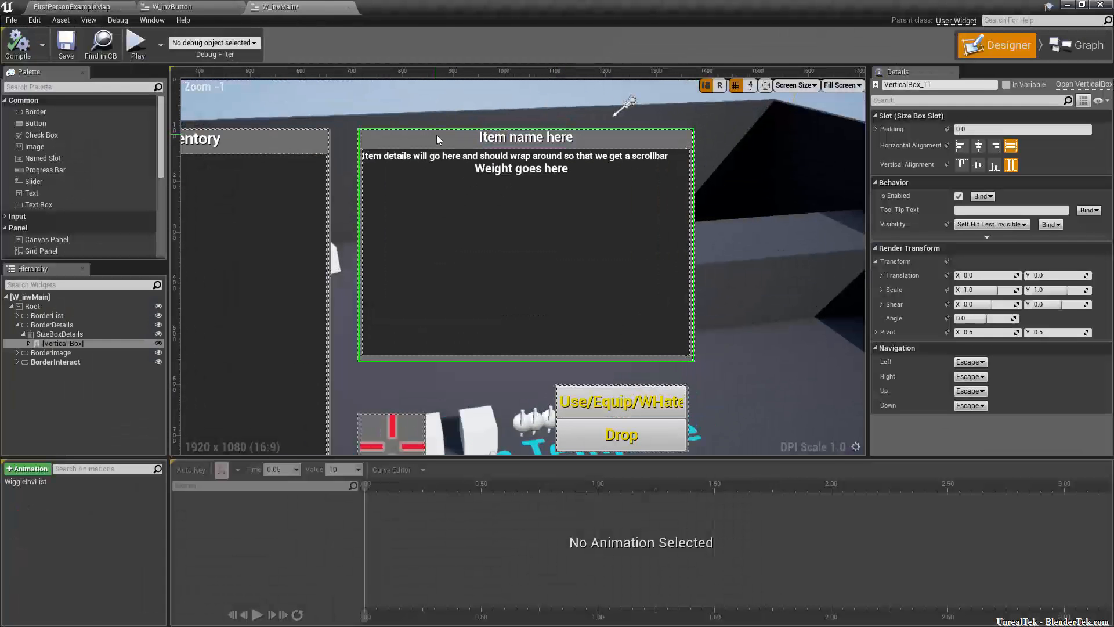
pyautogui.click(23, 333)
pyautogui.click(17, 324)
pyautogui.scroll(-5, 326, 237)
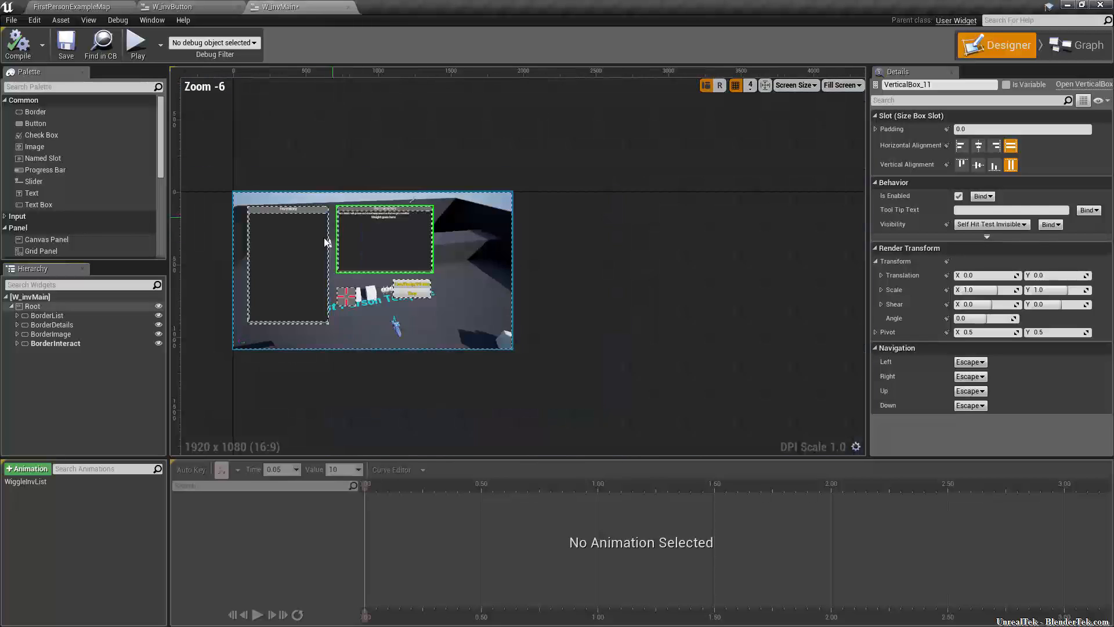
pyautogui.scroll(2, 301, 244)
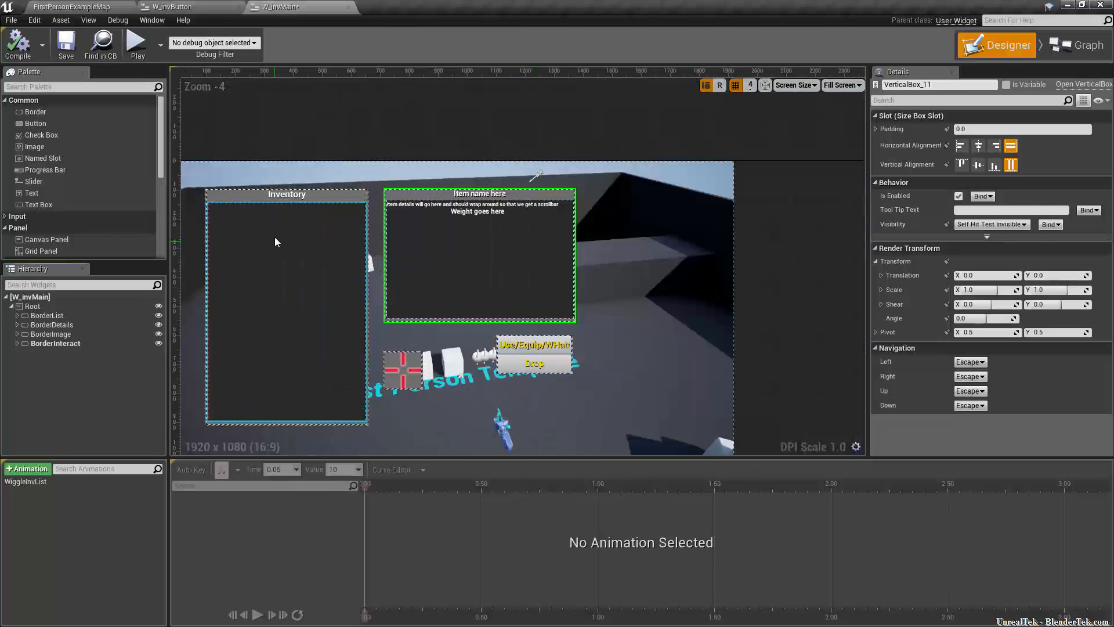
pyautogui.scroll(1, 406, 308)
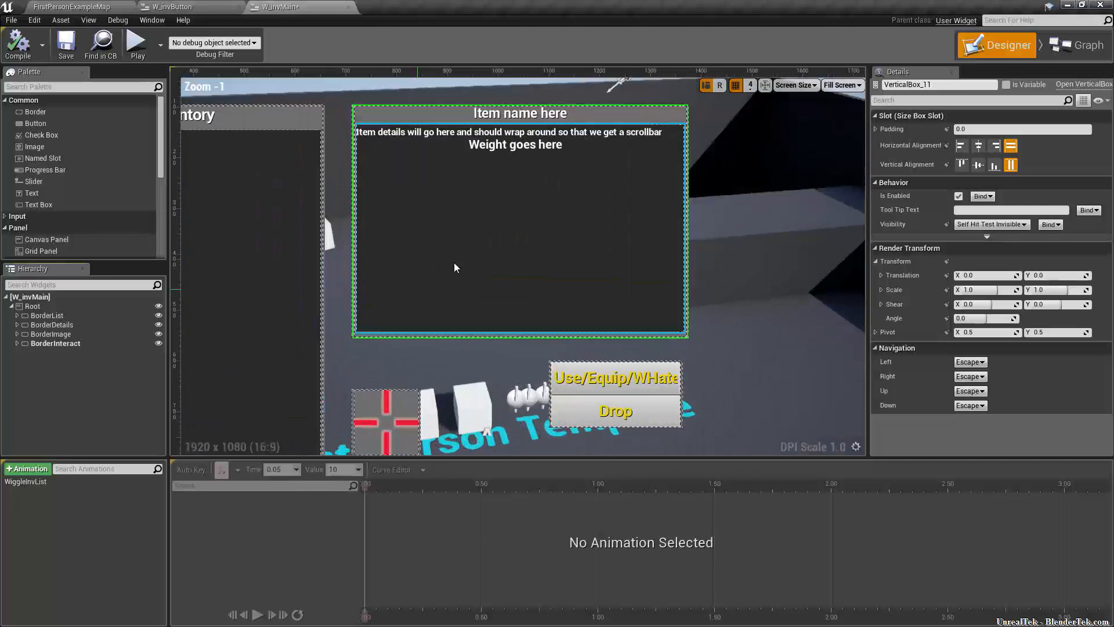
pyautogui.moveTo(702, 247); pyautogui.dragTo(696, 298, button='right')
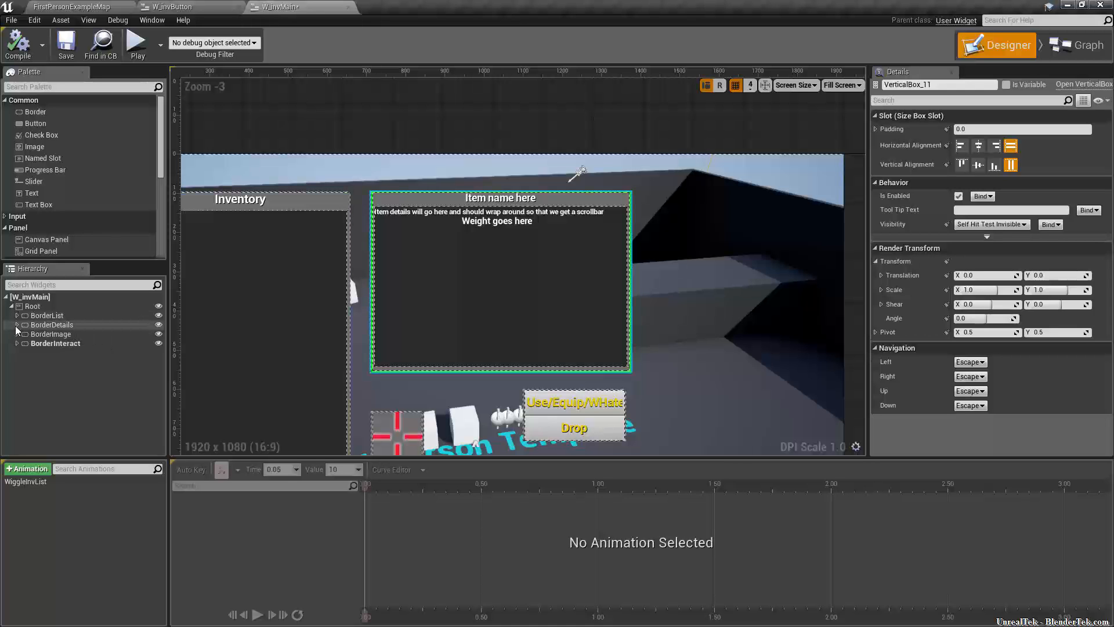
# Select the BorderDetails widget, add an animation named DataFlyin, and make it the active animation
pyautogui.click(43, 325)
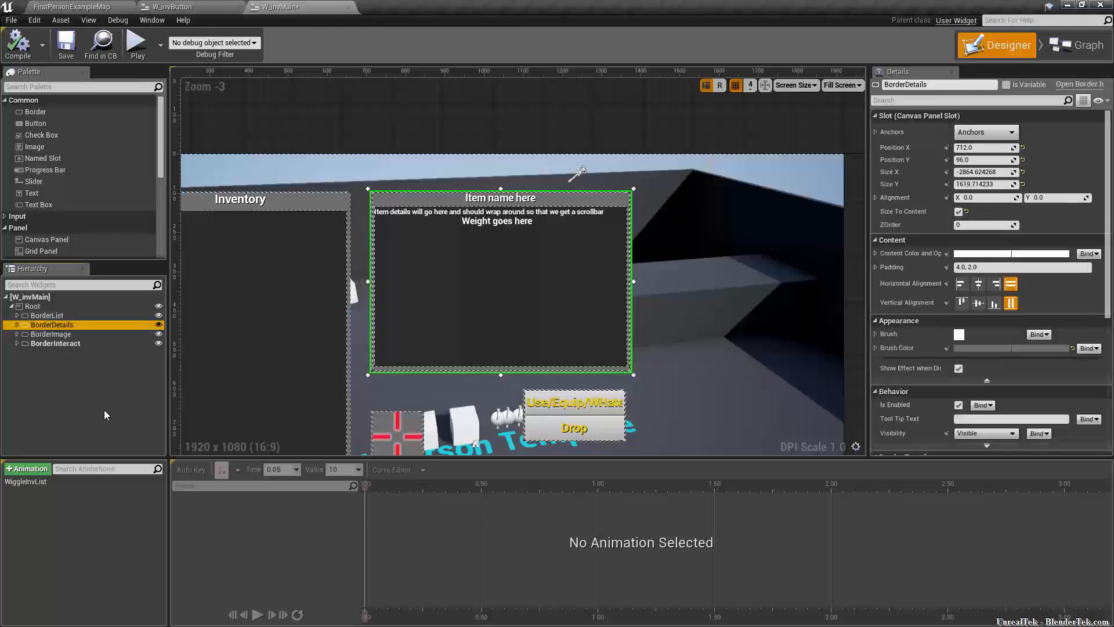
pyautogui.click(30, 470)
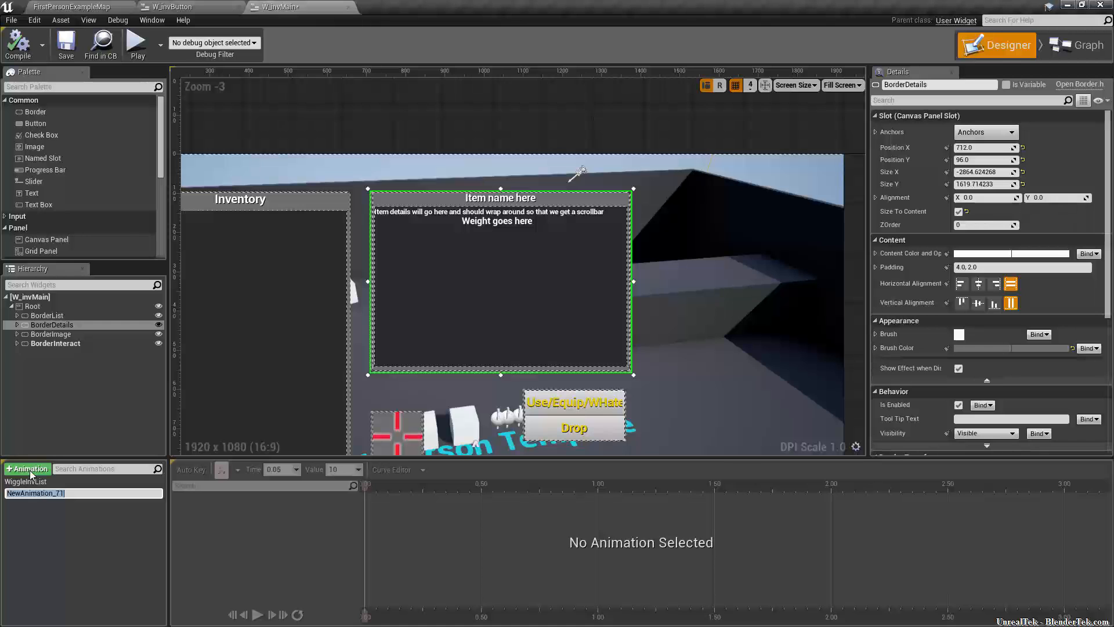
pyautogui.press('BackSpace')
pyautogui.write('DataFlyin')
pyautogui.press('Return')
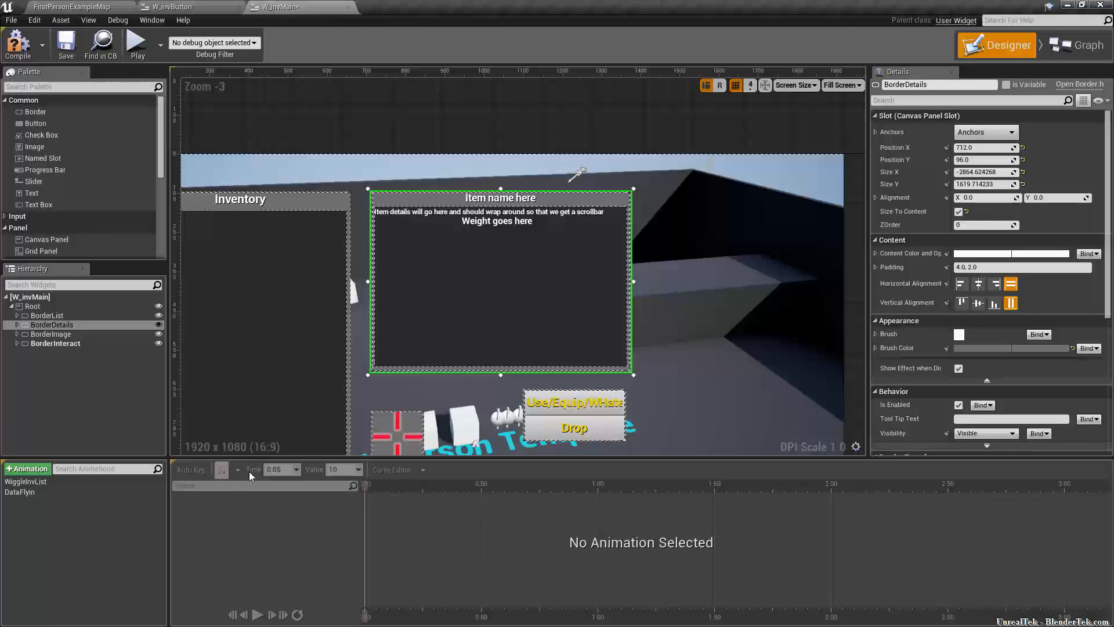
pyautogui.click(30, 492)
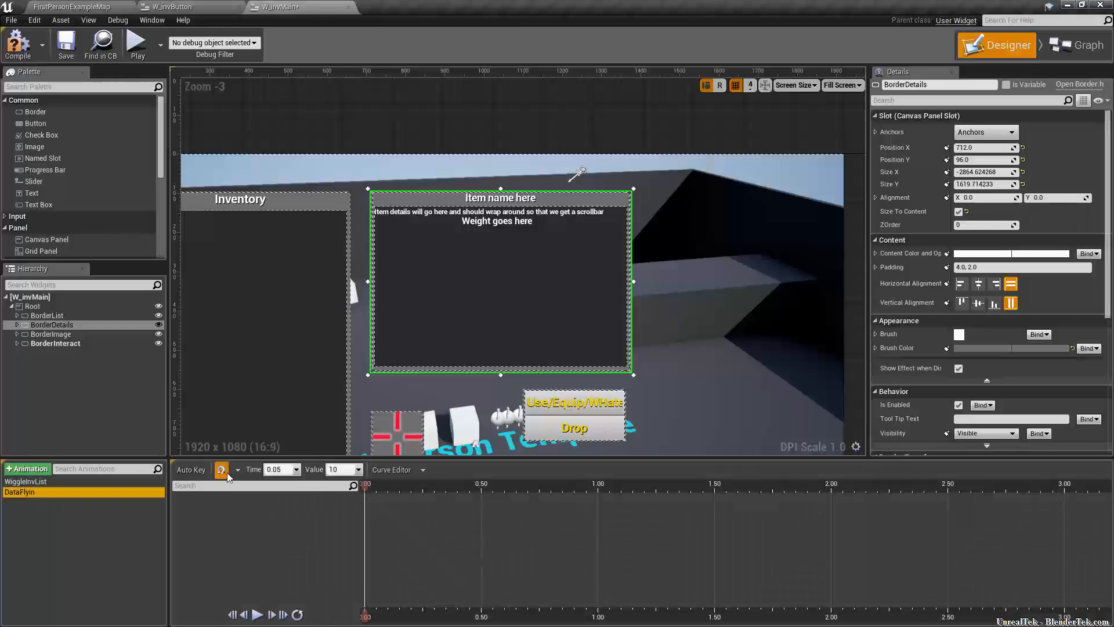
pyautogui.click(947, 160)
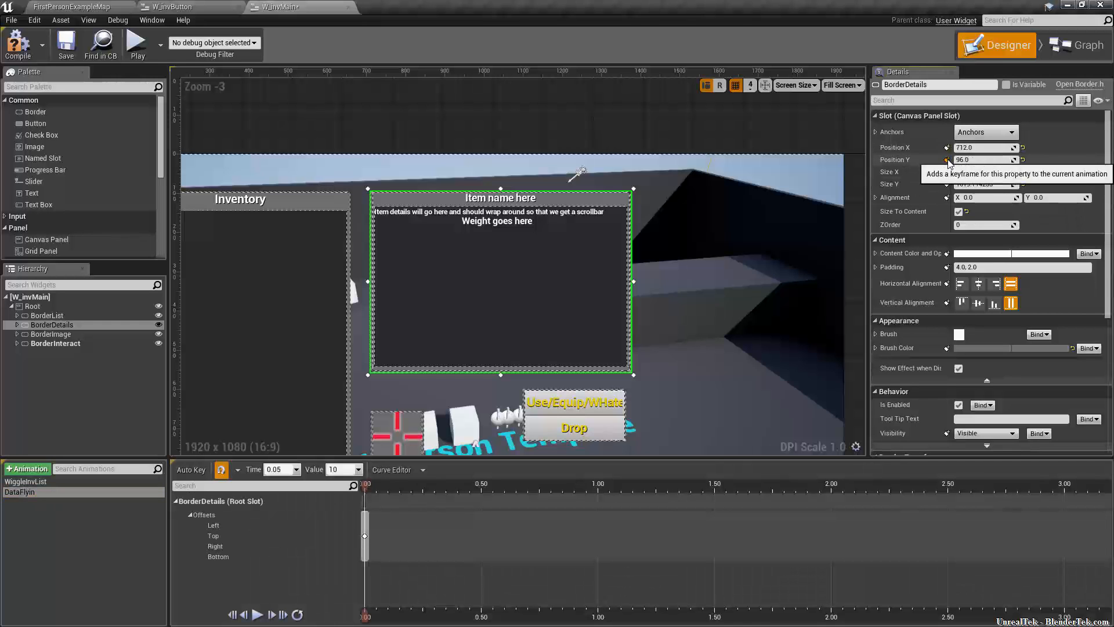
pyautogui.click(947, 149)
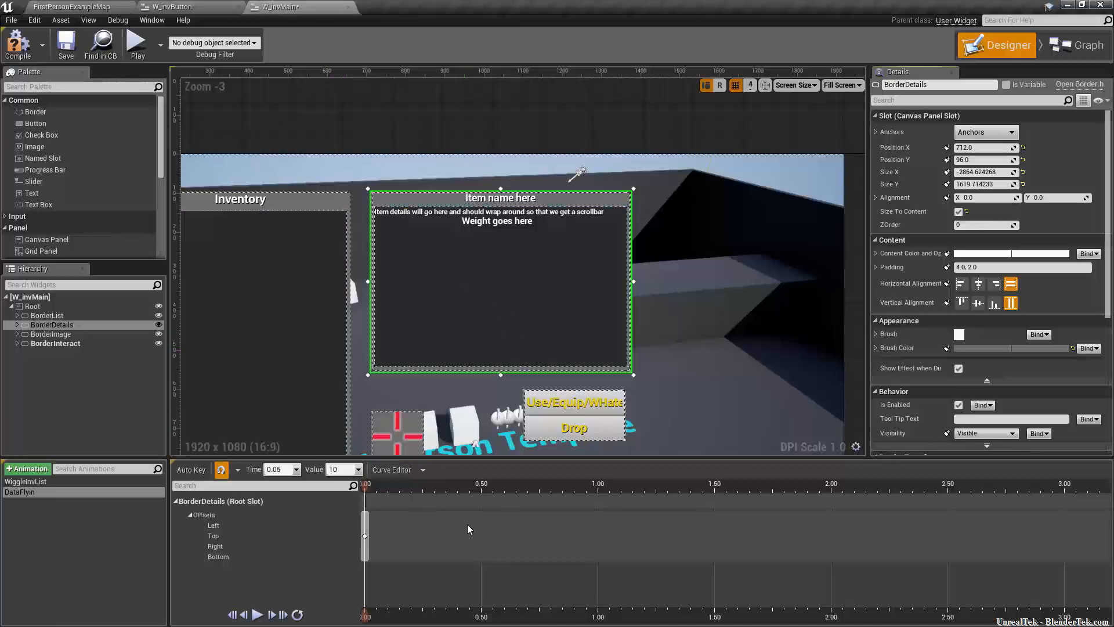
pyautogui.hotkey('ctrl', 'z')
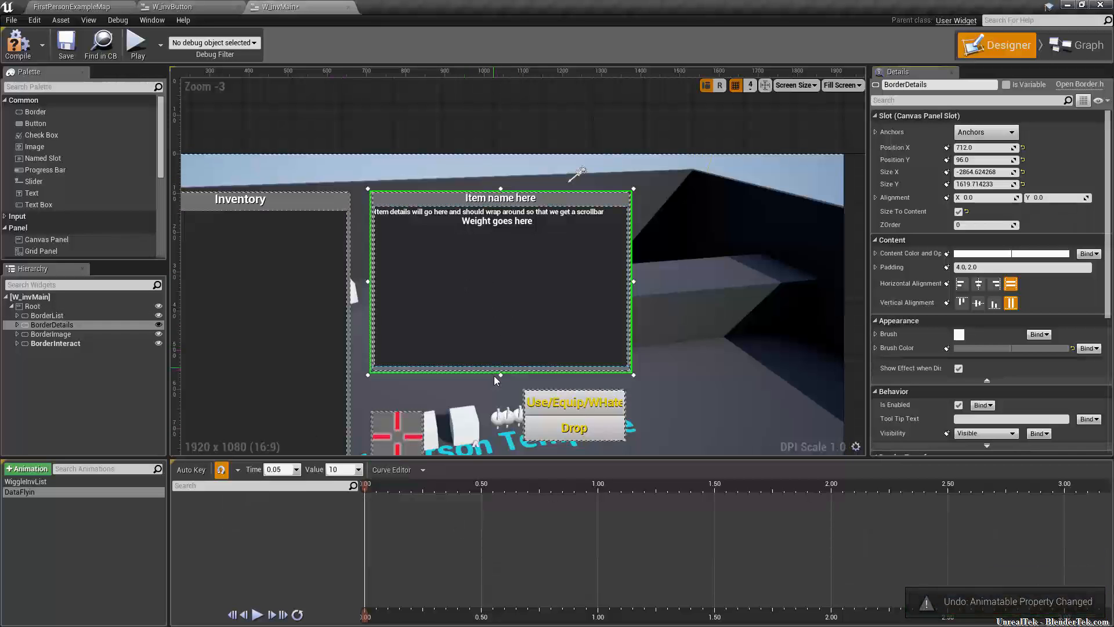
# Move BorderDetails above the canvas to about X 985, Y -510, and keyframe its position at 0.00 in DataFlyin
pyautogui.moveTo(502, 188); pyautogui.dragTo(498, 3)
pyautogui.moveTo(535, 318); pyautogui.dragTo(518, 441, button='right')
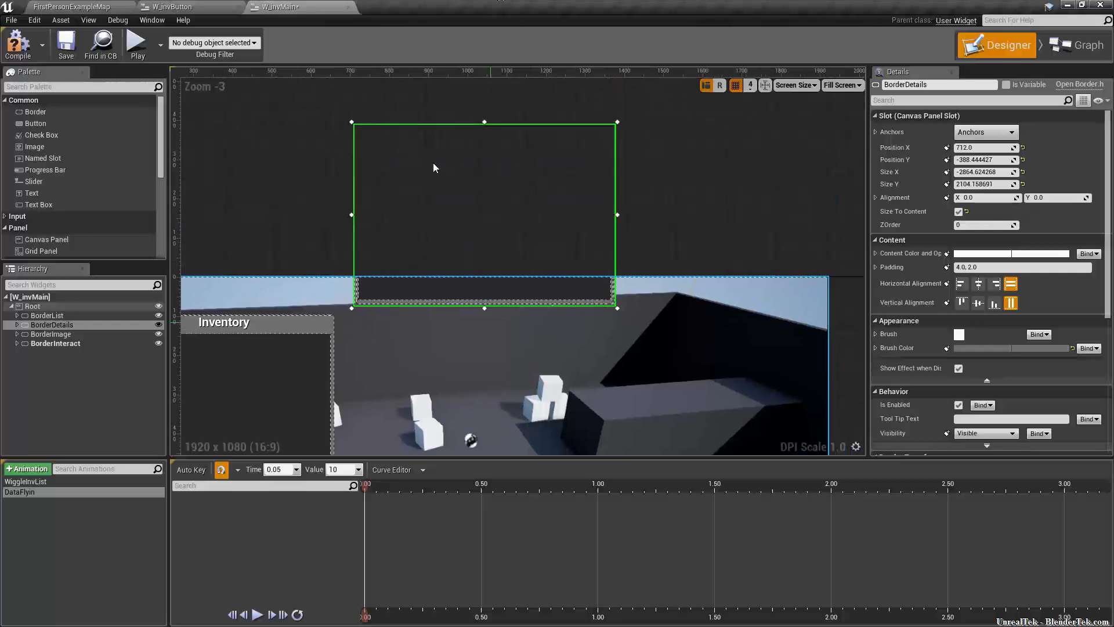
pyautogui.moveTo(486, 120); pyautogui.dragTo(487, 72)
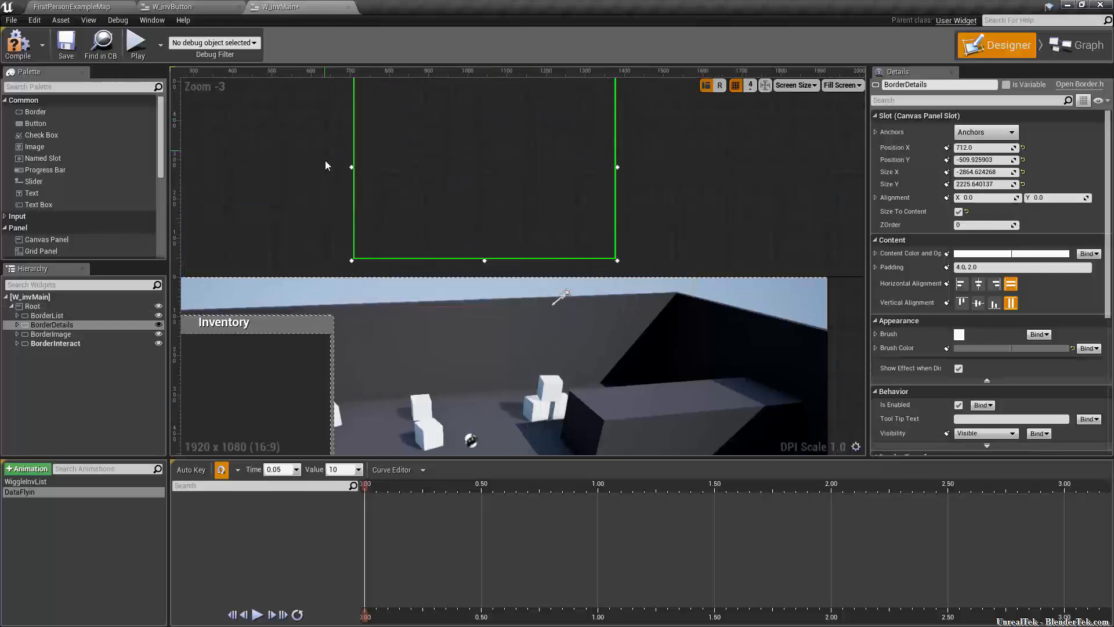
pyautogui.moveTo(352, 167); pyautogui.dragTo(457, 166)
pyautogui.moveTo(354, 245); pyautogui.dragTo(412, 117, button='right')
pyautogui.scroll(-3, 543, 290)
pyautogui.scroll(2, 531, 293)
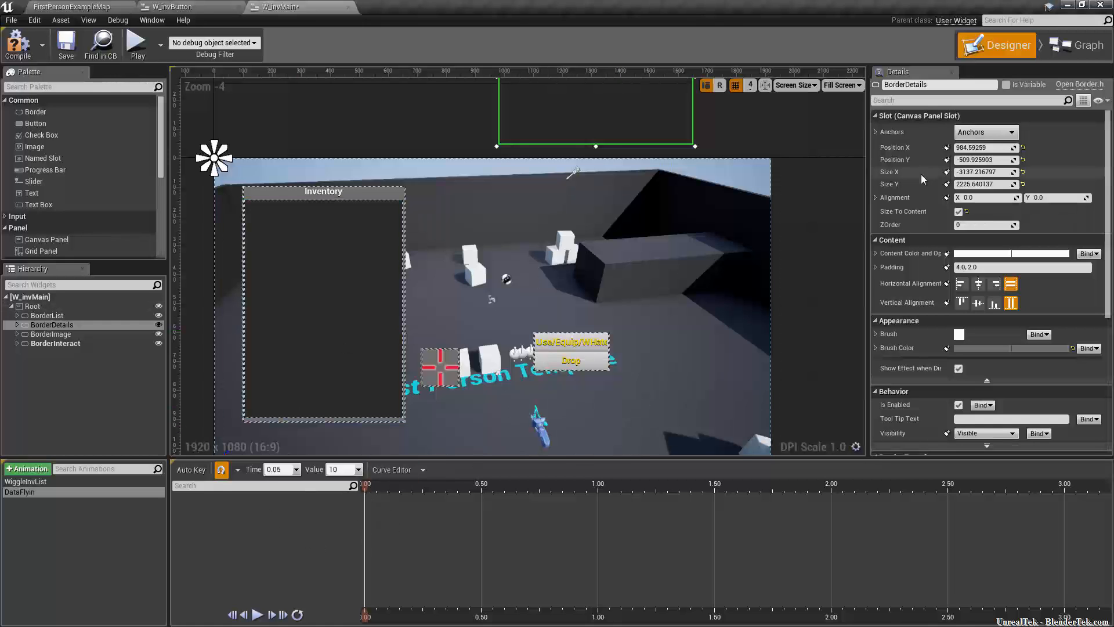
pyautogui.click(946, 161)
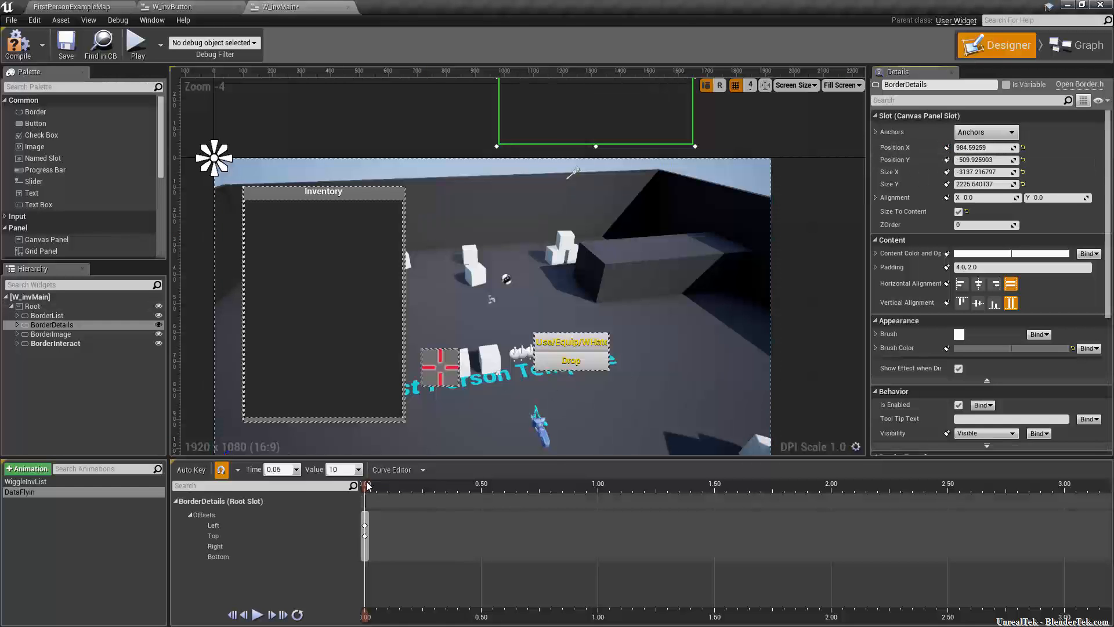
# Turn off snapping for the DataFlyin timeline and move the playhead to 0.20
pyautogui.click(223, 470)
pyautogui.scroll(5, 384, 486)
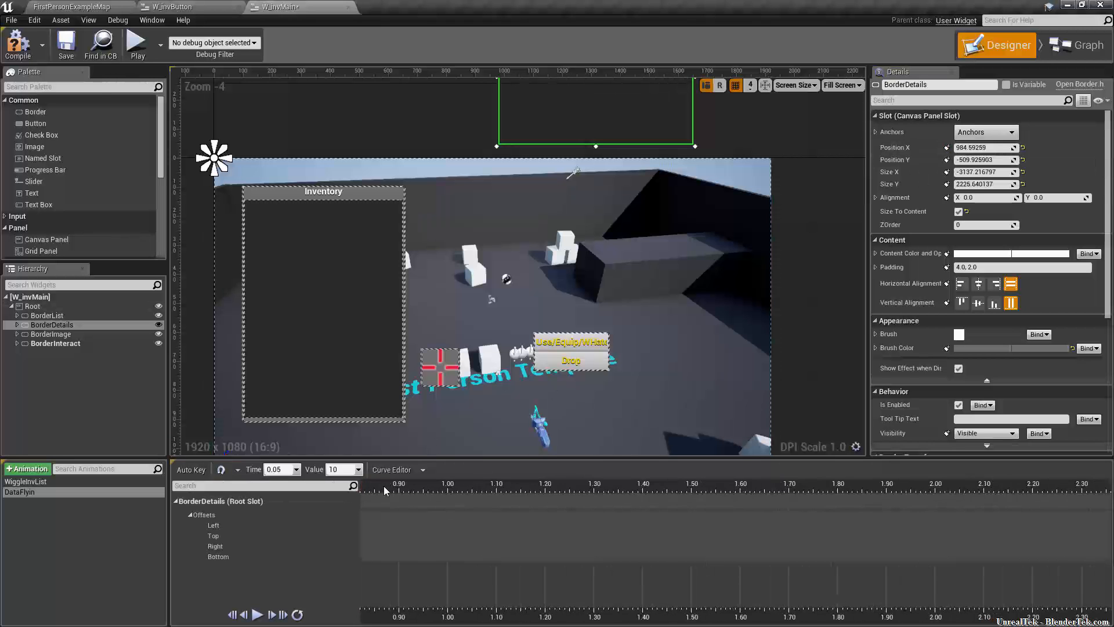
pyautogui.moveTo(481, 486); pyautogui.dragTo(806, 516, button='right')
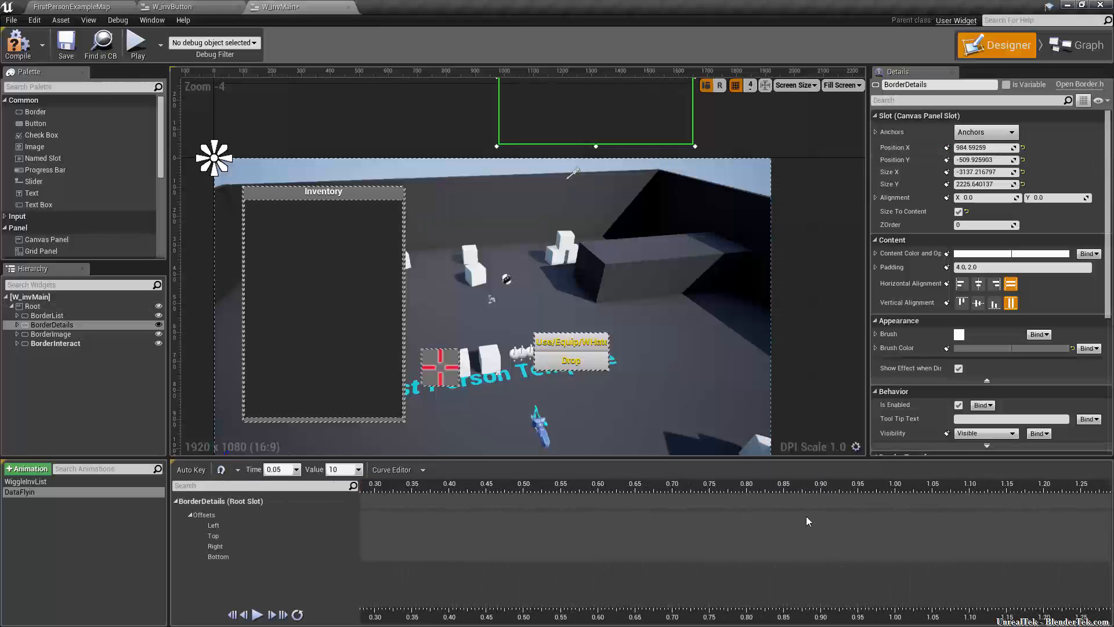
pyautogui.moveTo(531, 483); pyautogui.dragTo(448, 502, button='right')
pyautogui.moveTo(417, 486); pyautogui.dragTo(562, 499)
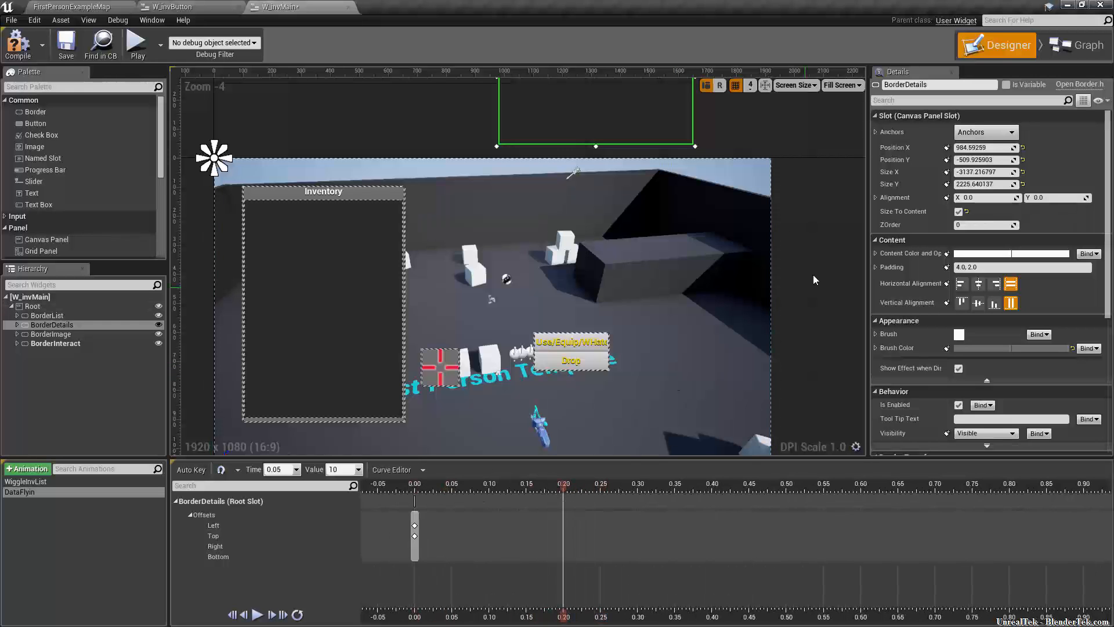
# Set the Position X of BorderDetails to 712
pyautogui.moveTo(813, 274); pyautogui.dragTo(809, 346, button='right')
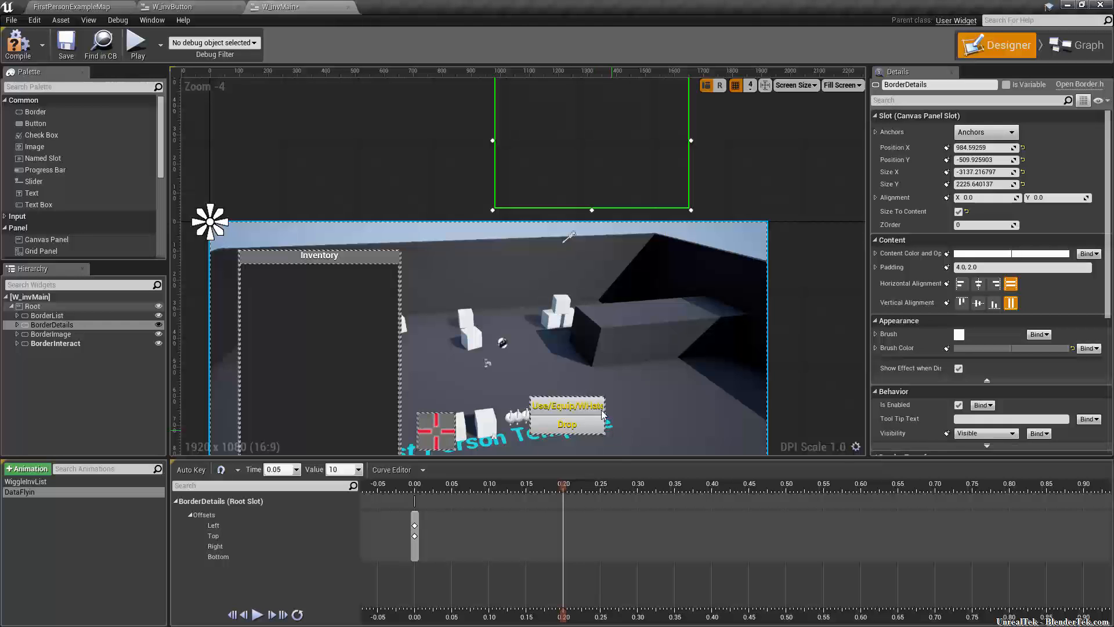
pyautogui.moveTo(787, 151); pyautogui.dragTo(792, 187, button='right')
pyautogui.scroll(-1, 791, 186)
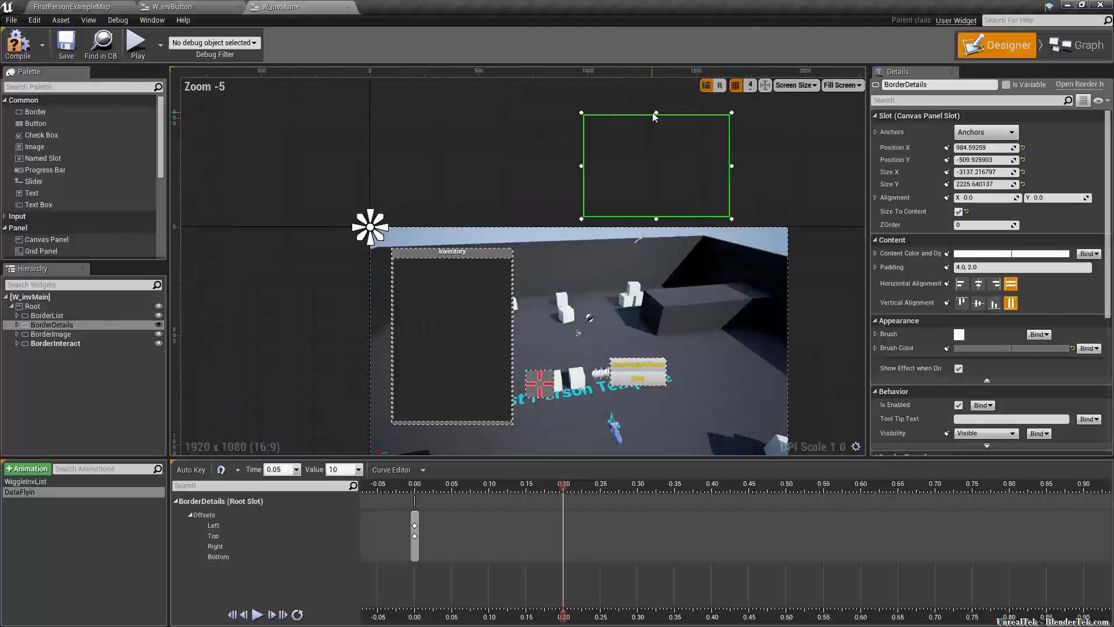
pyautogui.click(994, 145)
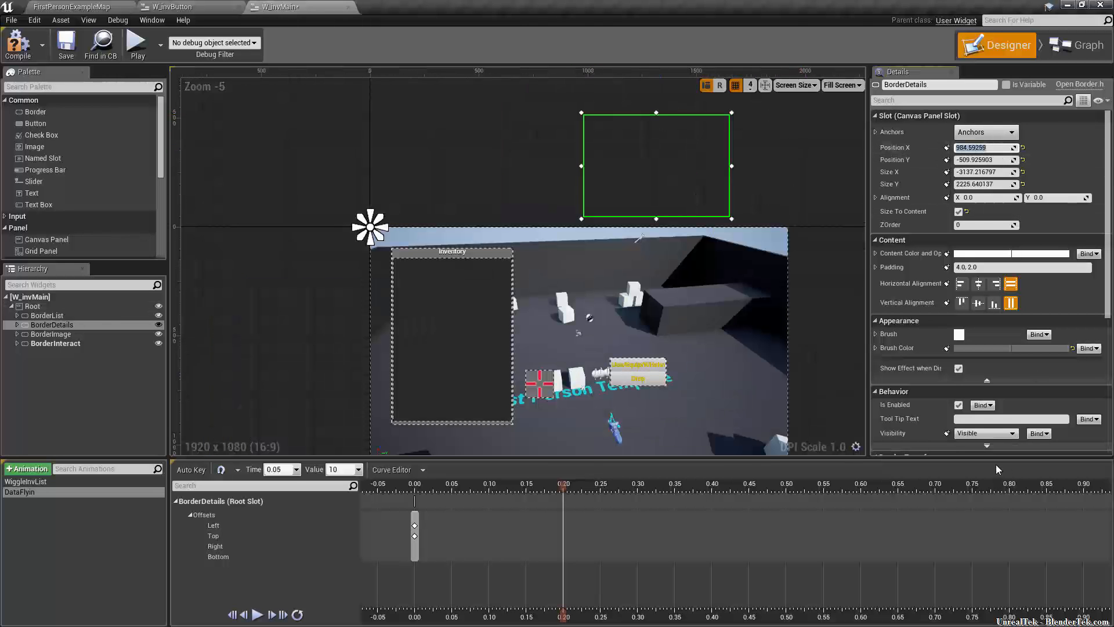
pyautogui.write('0')
pyautogui.write('712')
pyautogui.press('Return')
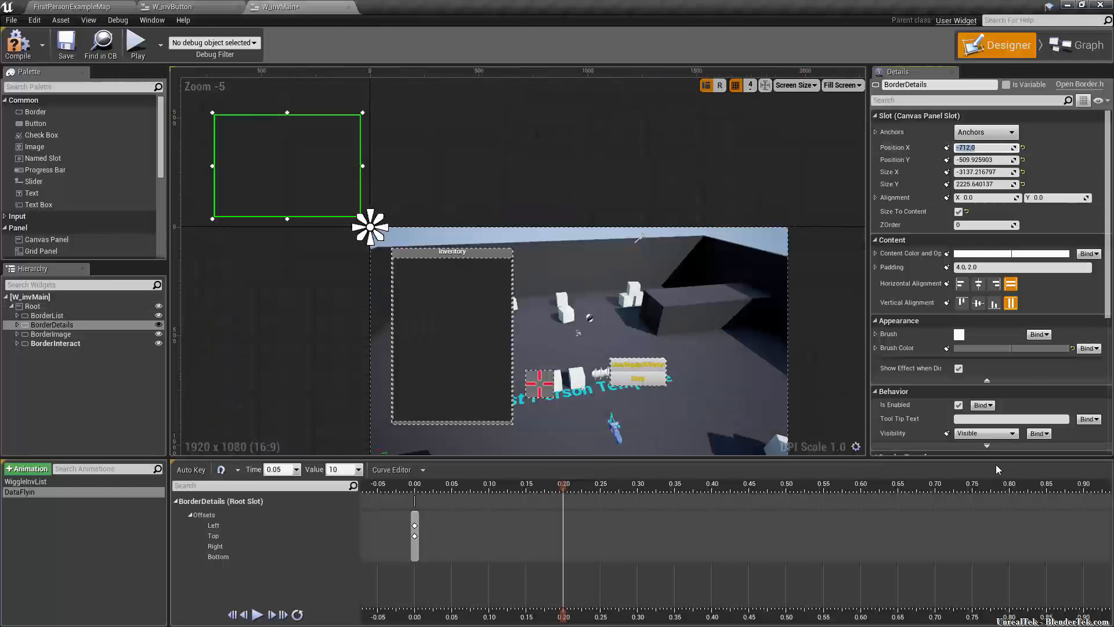
pyautogui.write('12')
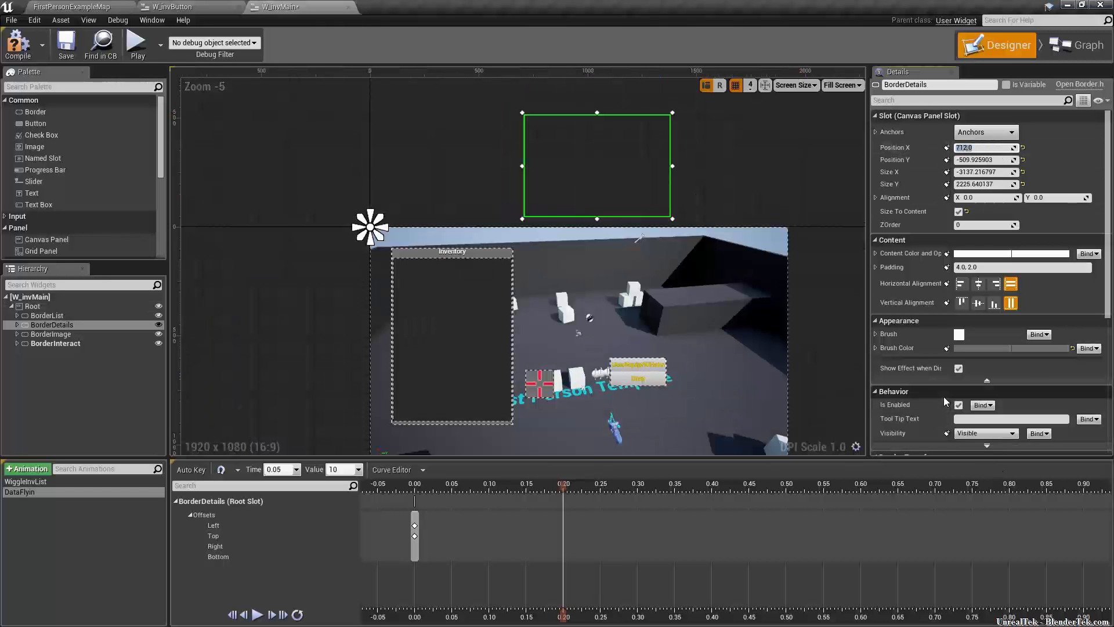
# Set the Position Y of BorderDetails to 96 and keyframe both its Position X and Position Y at 0.20 in DataFlyin
pyautogui.click(980, 158)
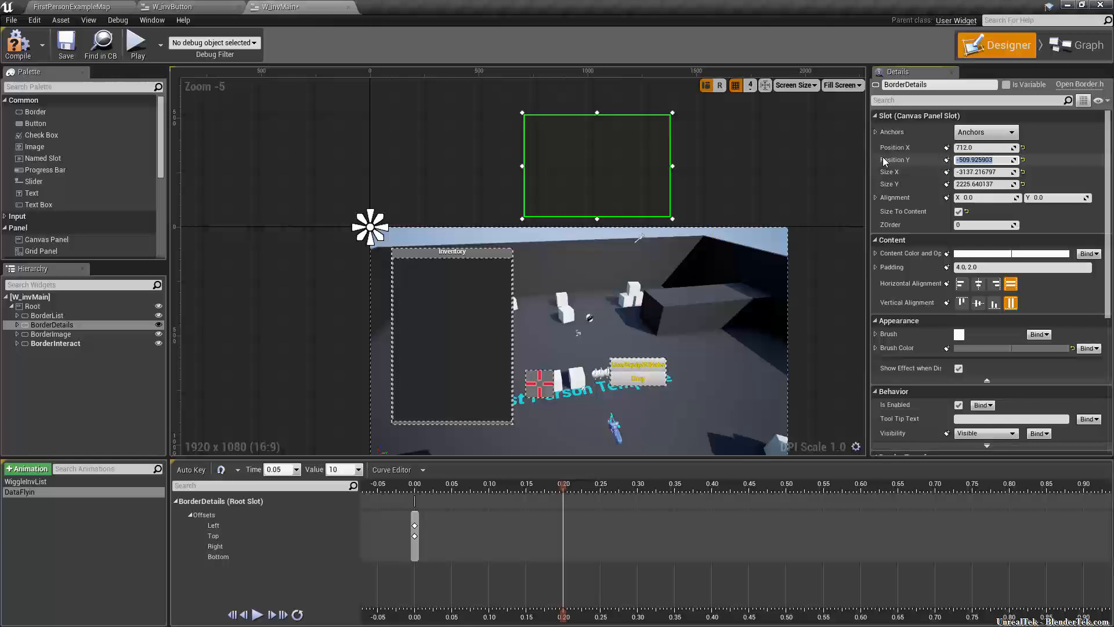
pyautogui.write('96')
pyautogui.press('Return')
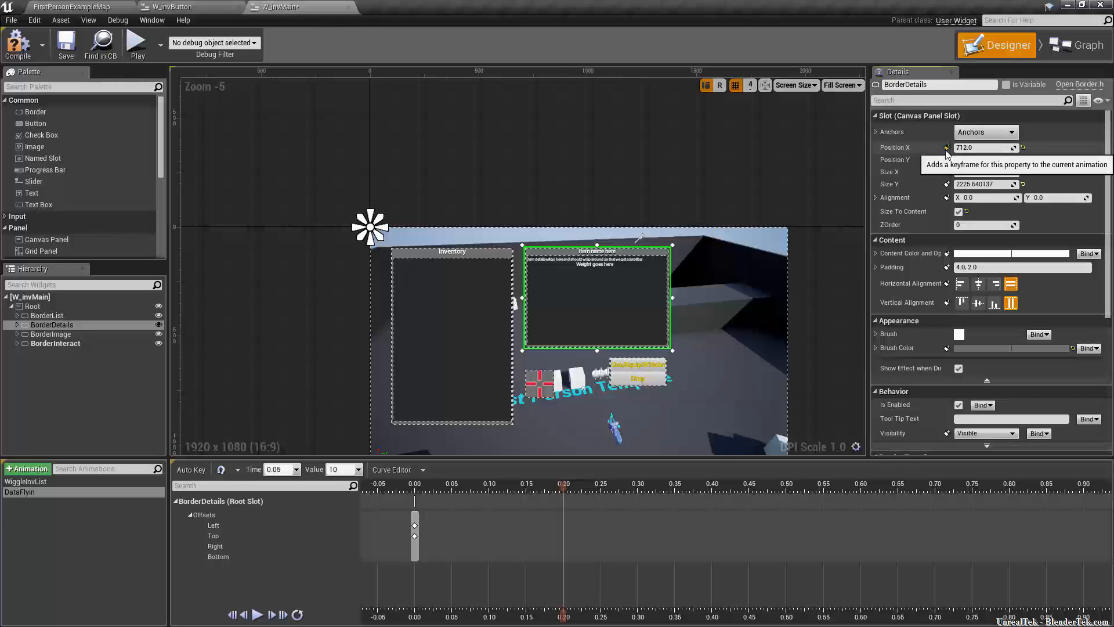
pyautogui.scroll(4, 607, 283)
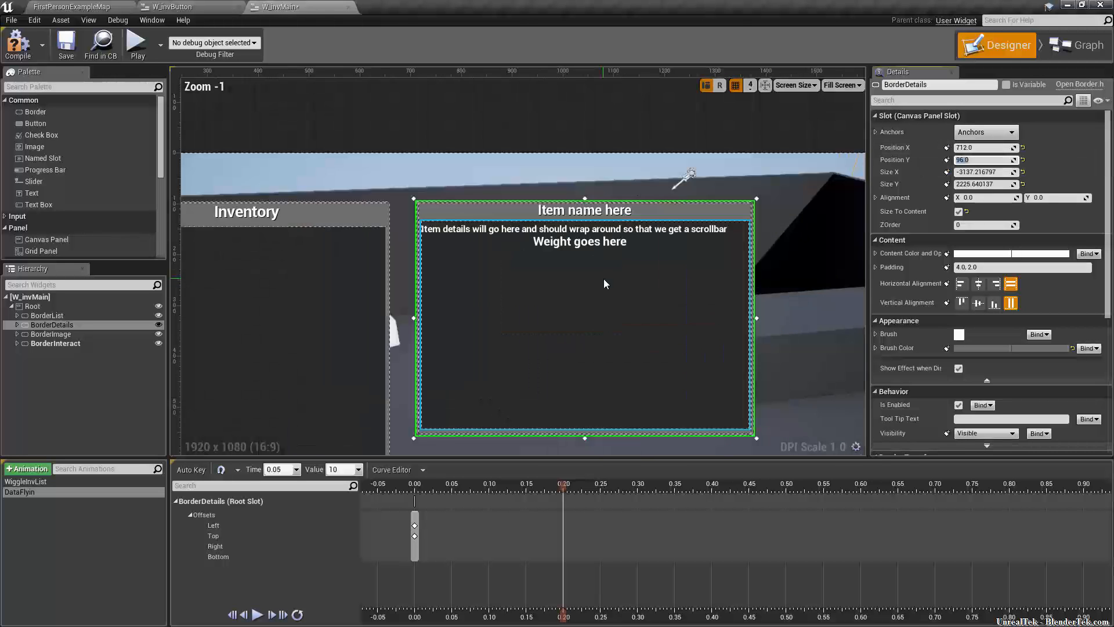
pyautogui.scroll(-3, 604, 278)
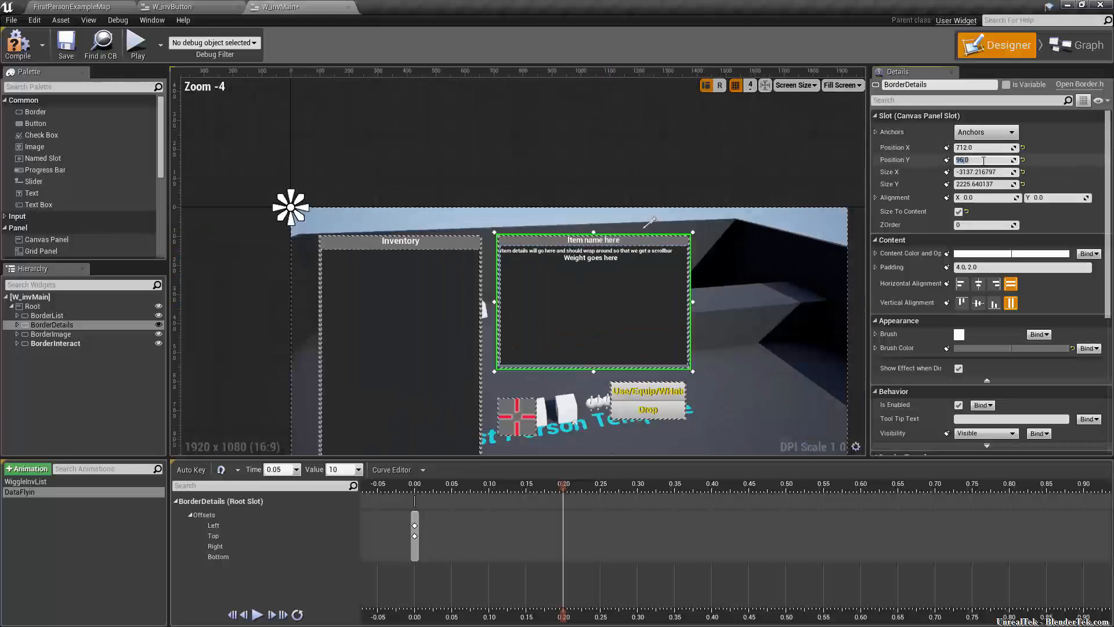
pyautogui.click(947, 148)
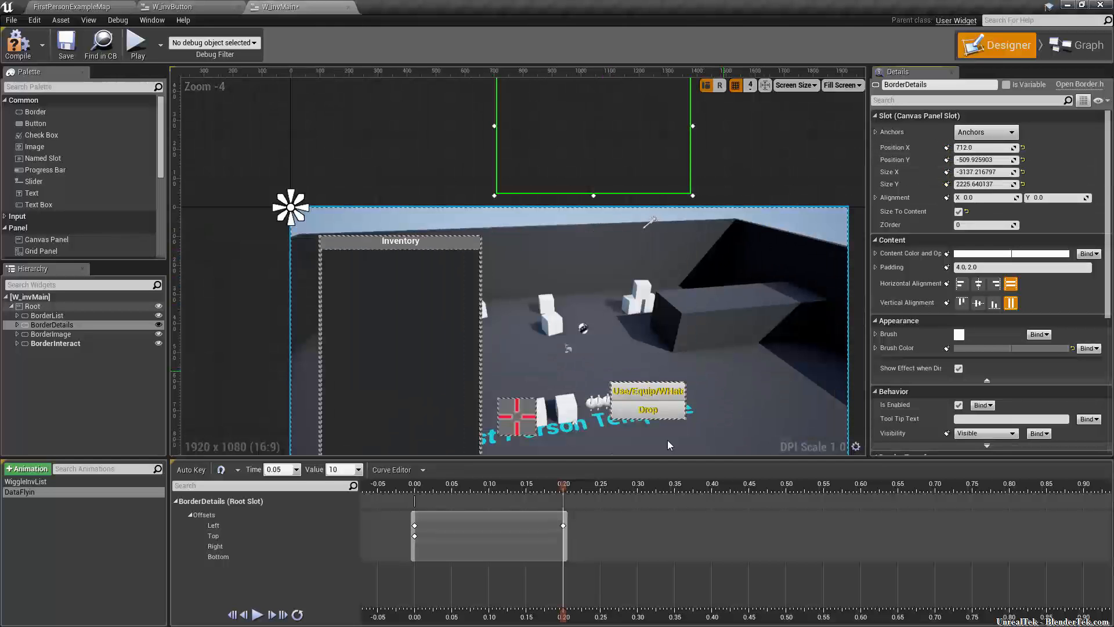
pyautogui.click(965, 160)
pyautogui.write('96')
pyautogui.press('Return')
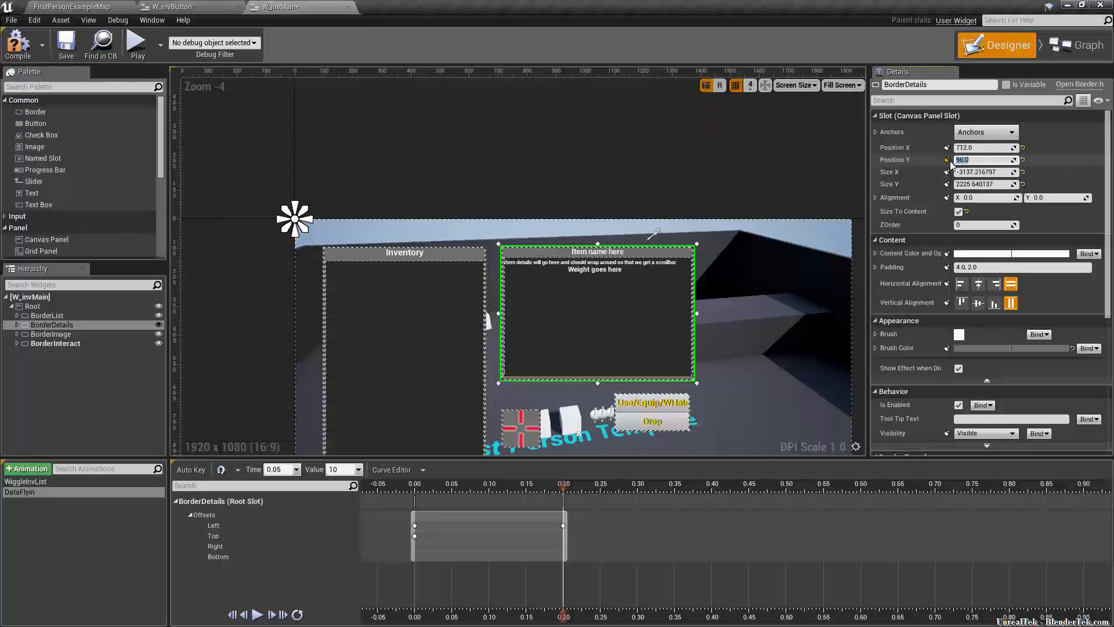
pyautogui.click(947, 160)
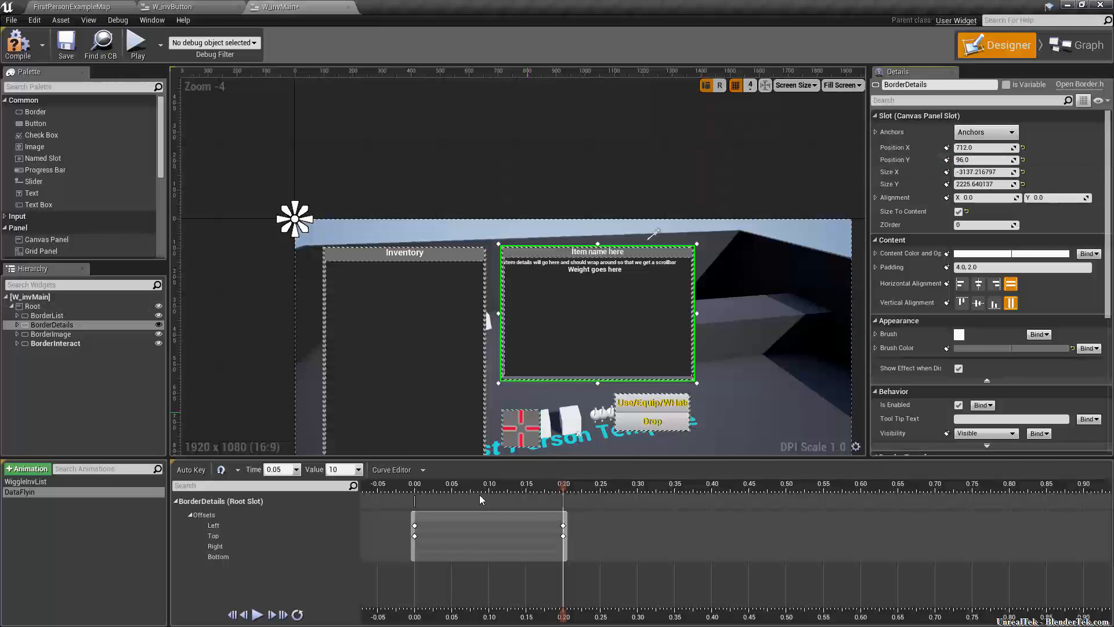
# At about 0.06 in DataFlyin, bring the left edge of BorderDetails to about X 713 and keyframe its Position X
pyautogui.moveTo(559, 483); pyautogui.dragTo(524, 503)
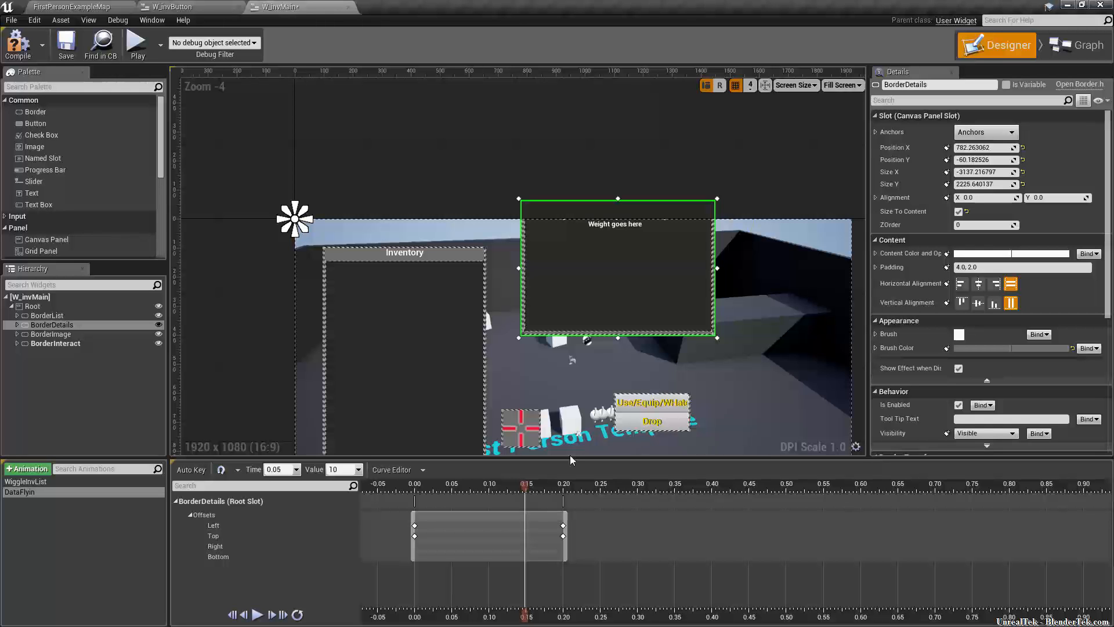
pyautogui.moveTo(525, 493); pyautogui.dragTo(460, 499)
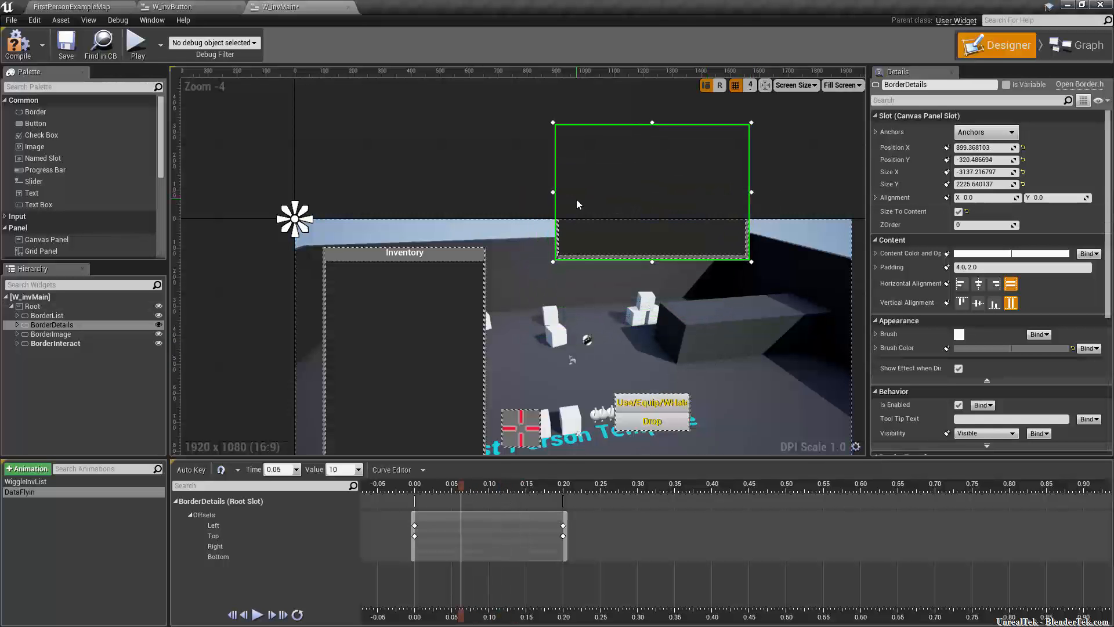
pyautogui.moveTo(554, 194); pyautogui.dragTo(499, 203)
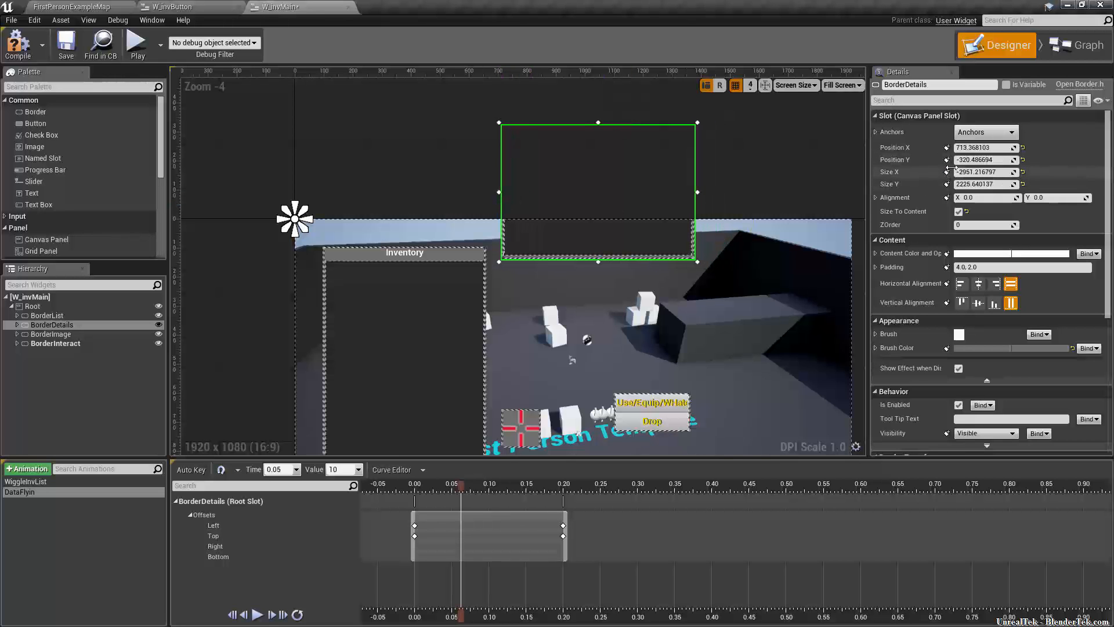
pyautogui.click(947, 147)
# Return the playhead to 0.00 and preview the DataFlyin animation twice
pyautogui.moveTo(464, 489); pyautogui.dragTo(414, 493)
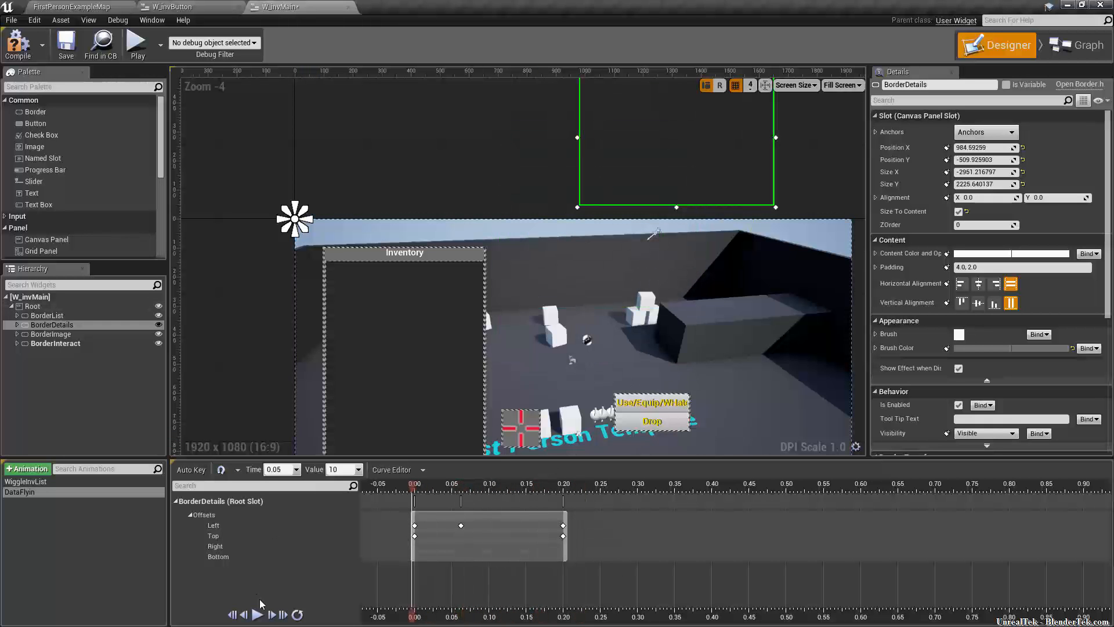
pyautogui.click(258, 616)
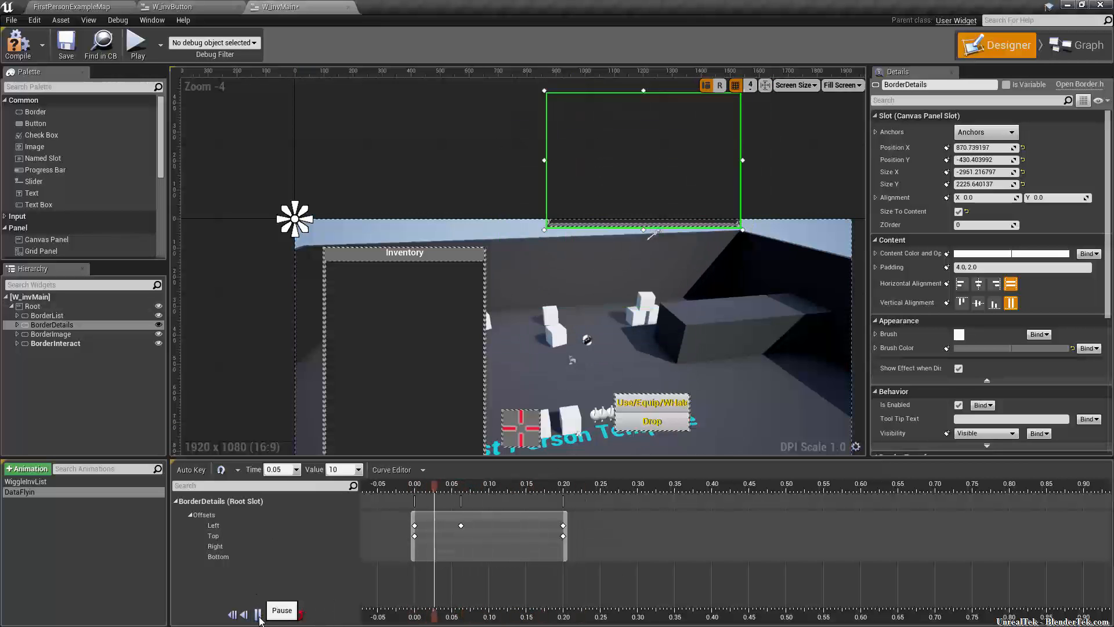
pyautogui.click(259, 615)
pyautogui.click(257, 615)
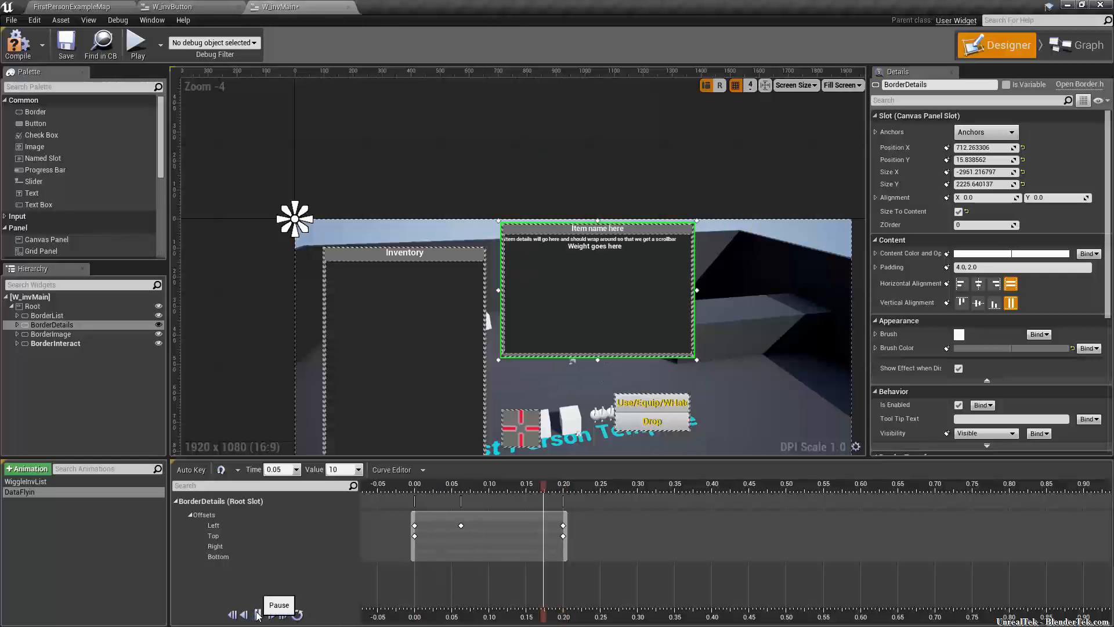
pyautogui.click(258, 615)
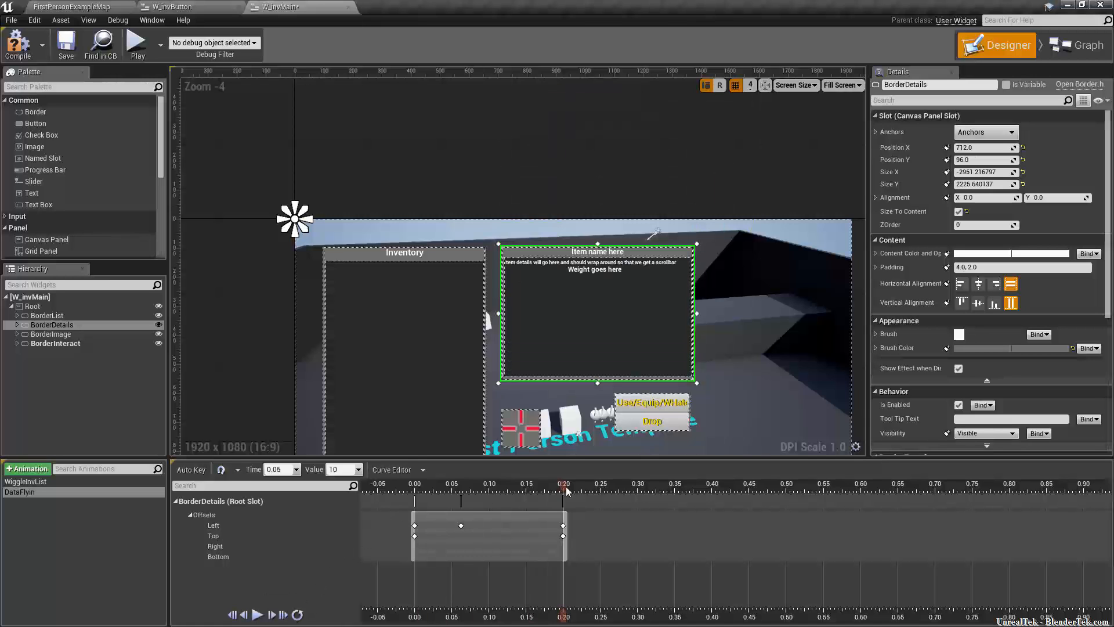
# Show the DataFlyin offset tracks in the curve editor and select all of their keys
pyautogui.click(391, 469)
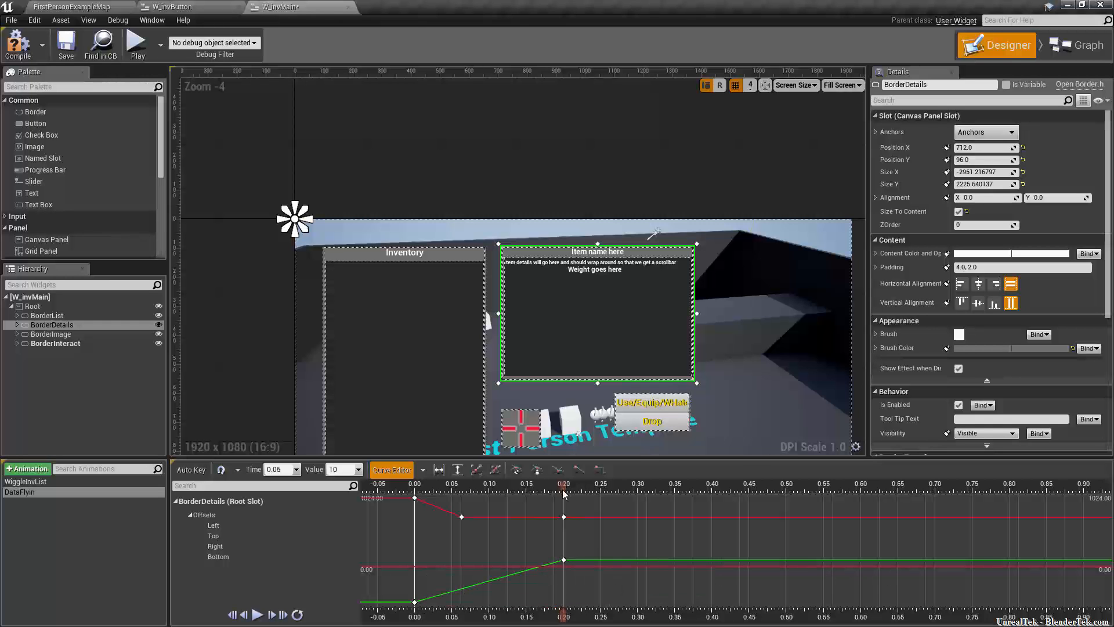
pyautogui.moveTo(562, 491); pyautogui.dragTo(394, 517)
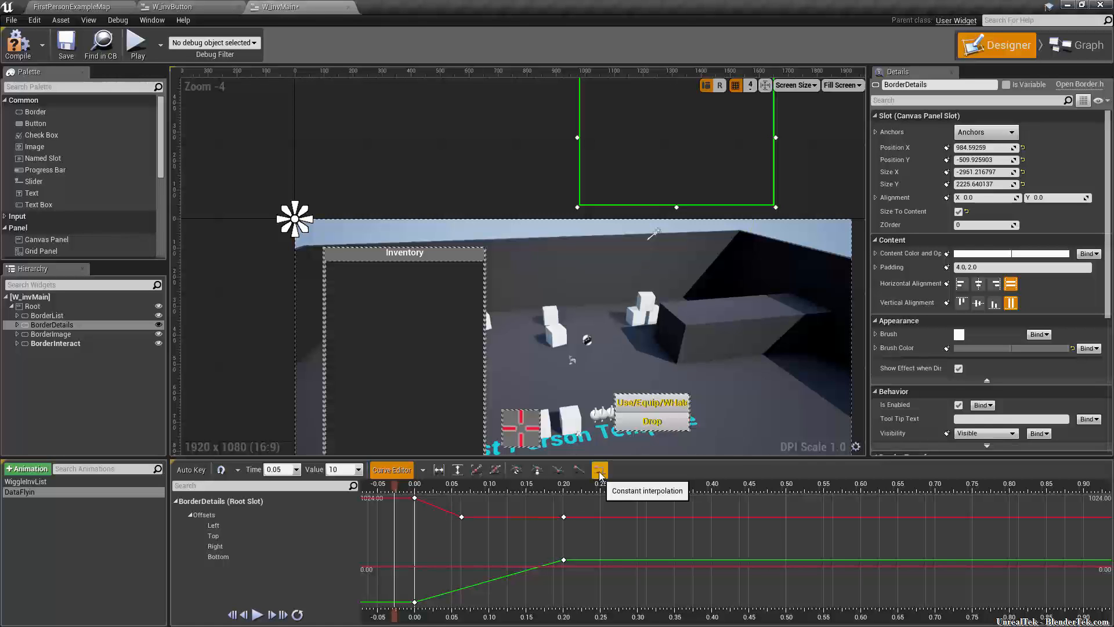
pyautogui.click(415, 497)
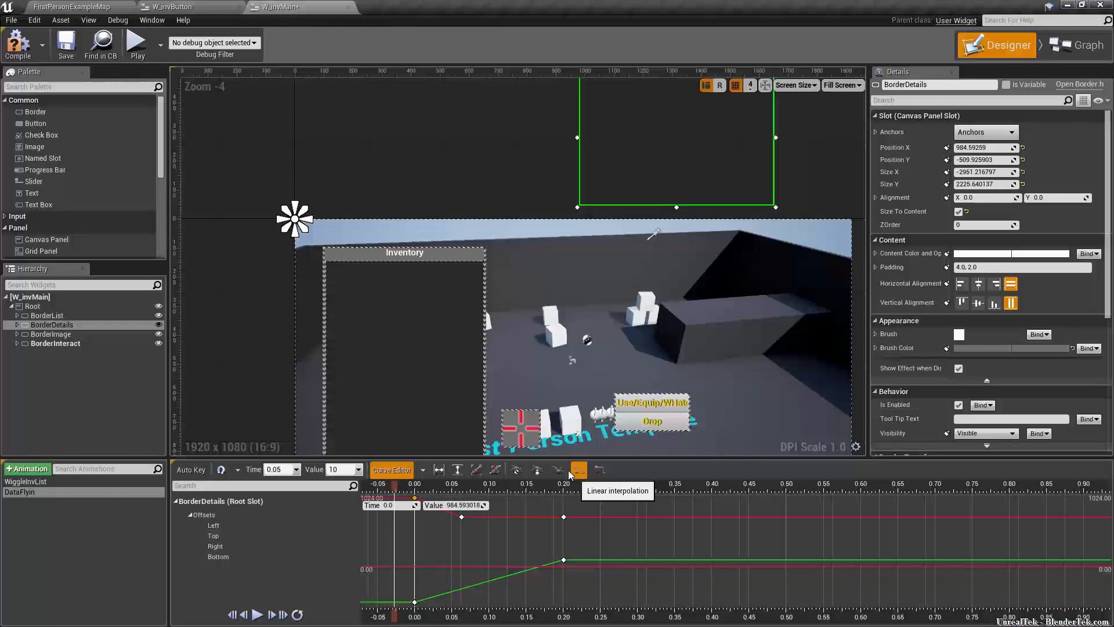
pyautogui.scroll(-14, 416, 579)
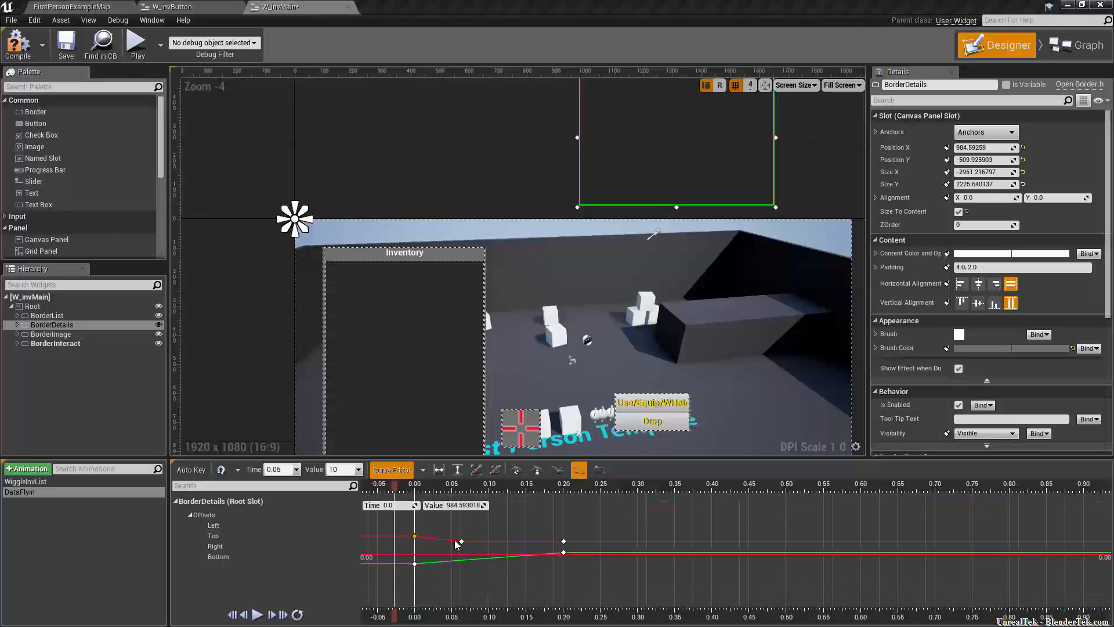
pyautogui.click(502, 557)
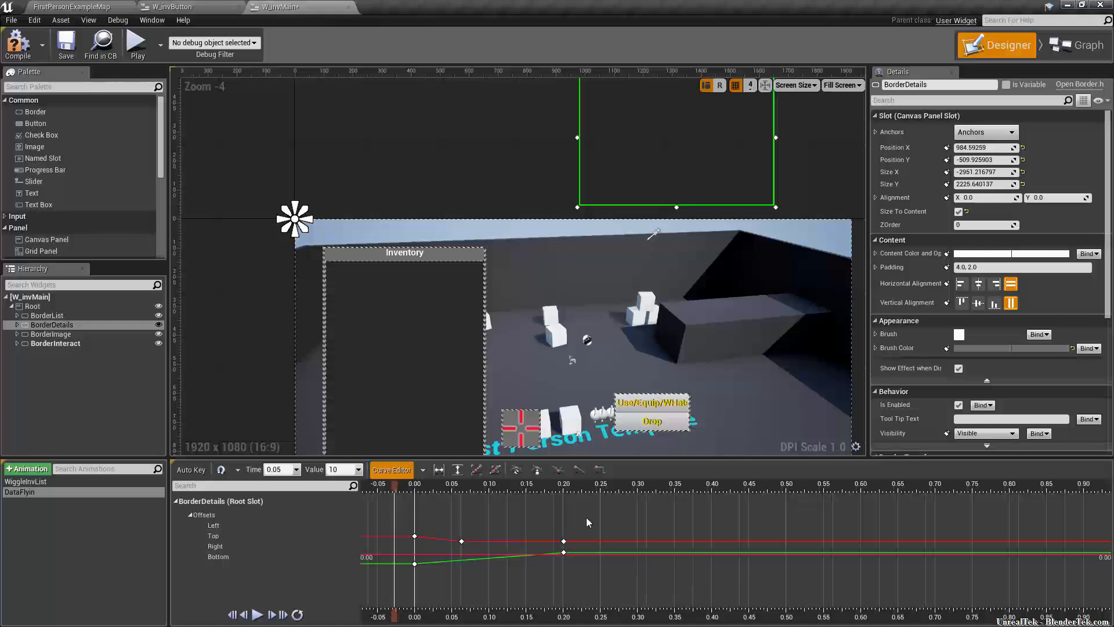
pyautogui.moveTo(550, 549); pyautogui.dragTo(549, 549)
pyautogui.moveTo(596, 508); pyautogui.dragTo(394, 590)
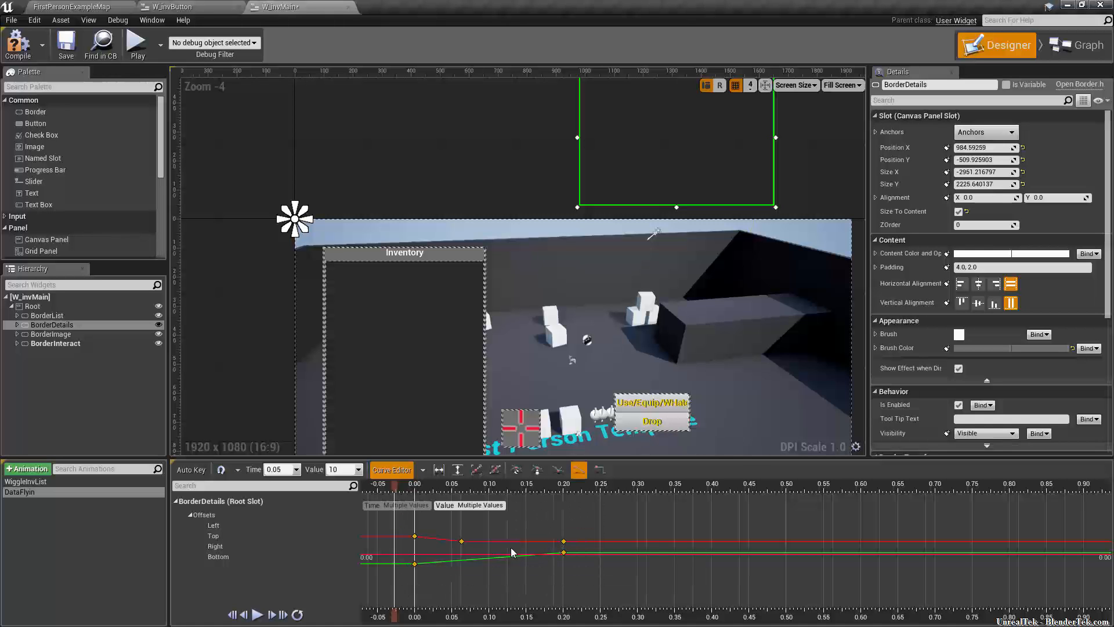
# Try Constant interpolation on all selected keys and preview the DataFlyin animation
pyautogui.click(606, 472)
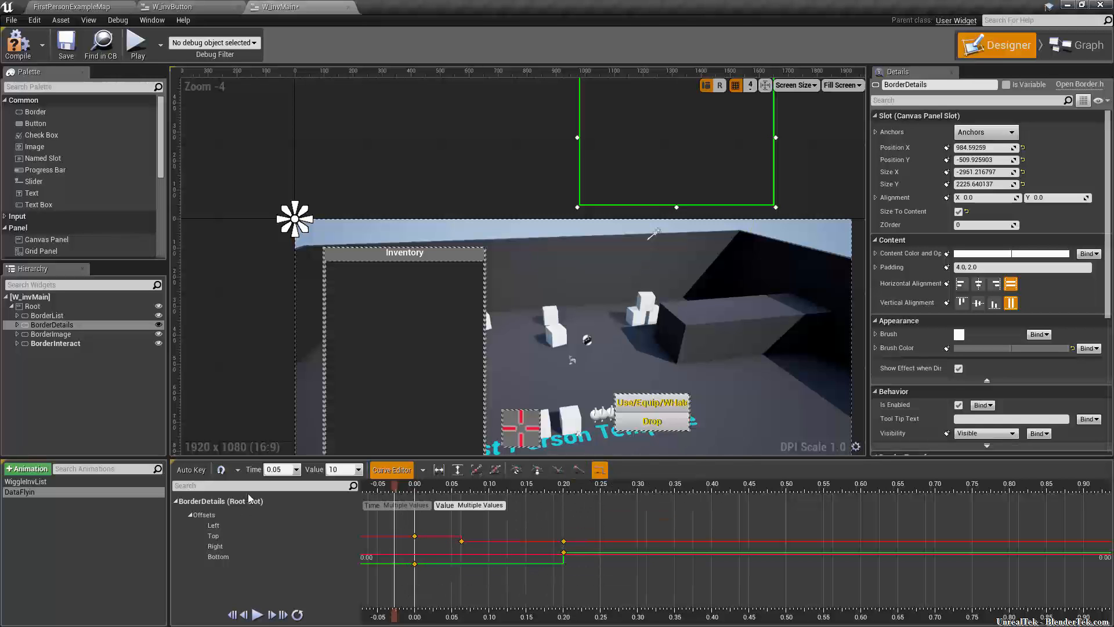
pyautogui.click(258, 615)
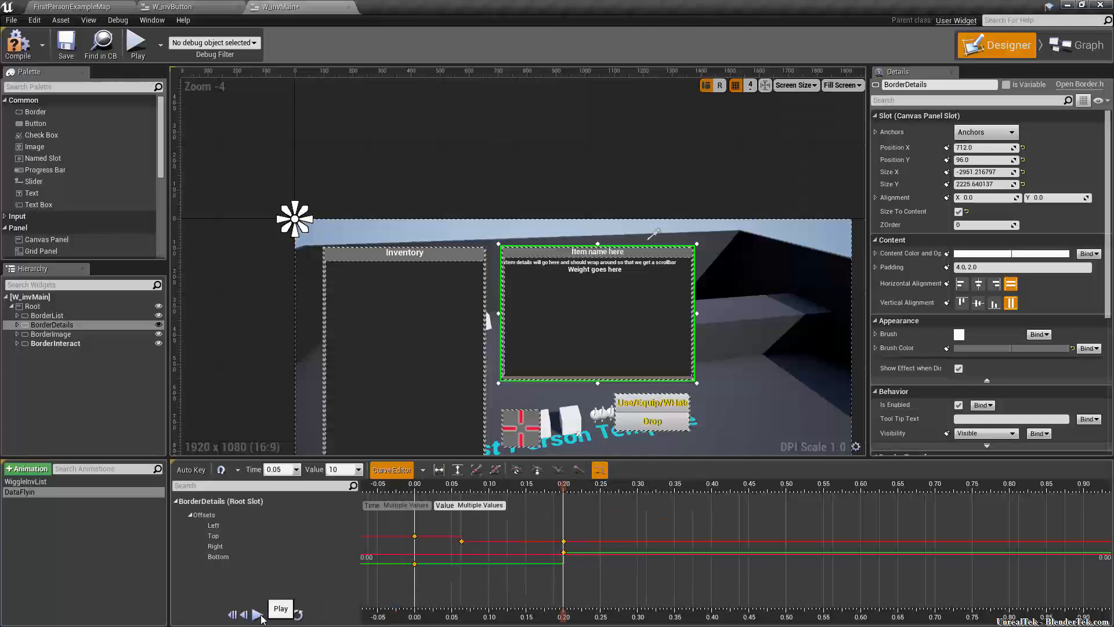
pyautogui.click(258, 615)
# Compare the cubic interpolation tangent modes on the selected keys, including user broken and automatic tangents, previewing DataFlyin with each
pyautogui.click(558, 471)
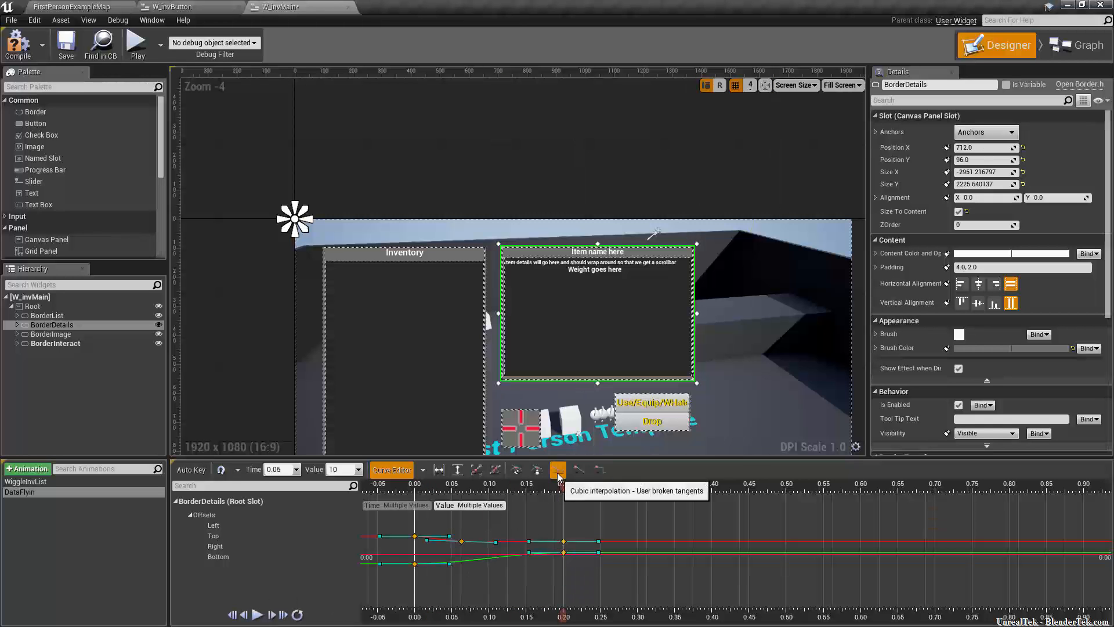
pyautogui.click(257, 614)
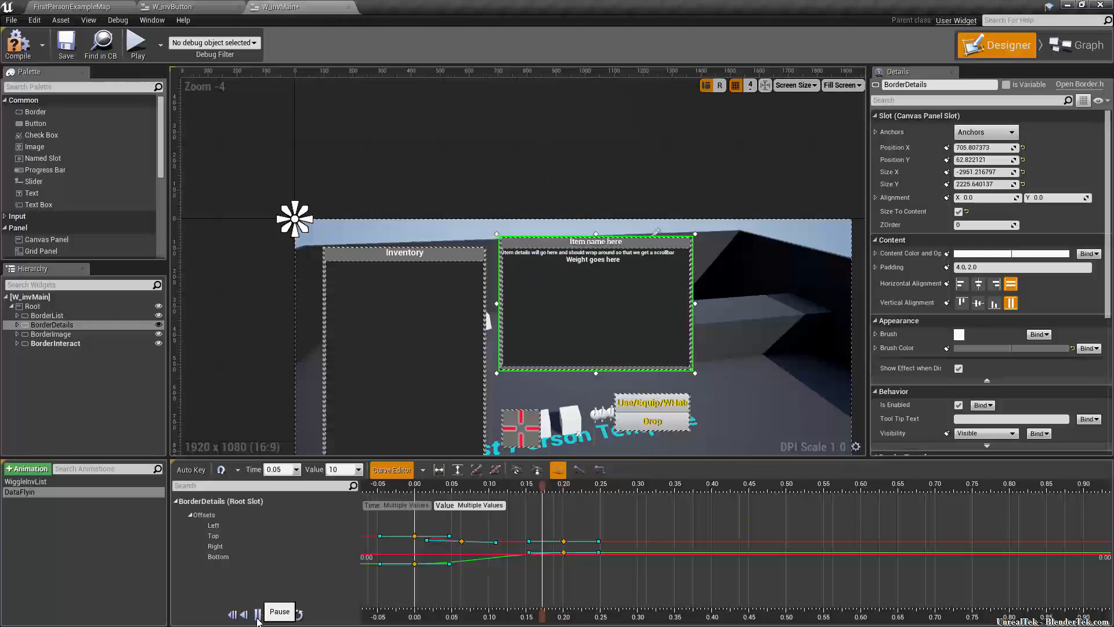
pyautogui.click(536, 471)
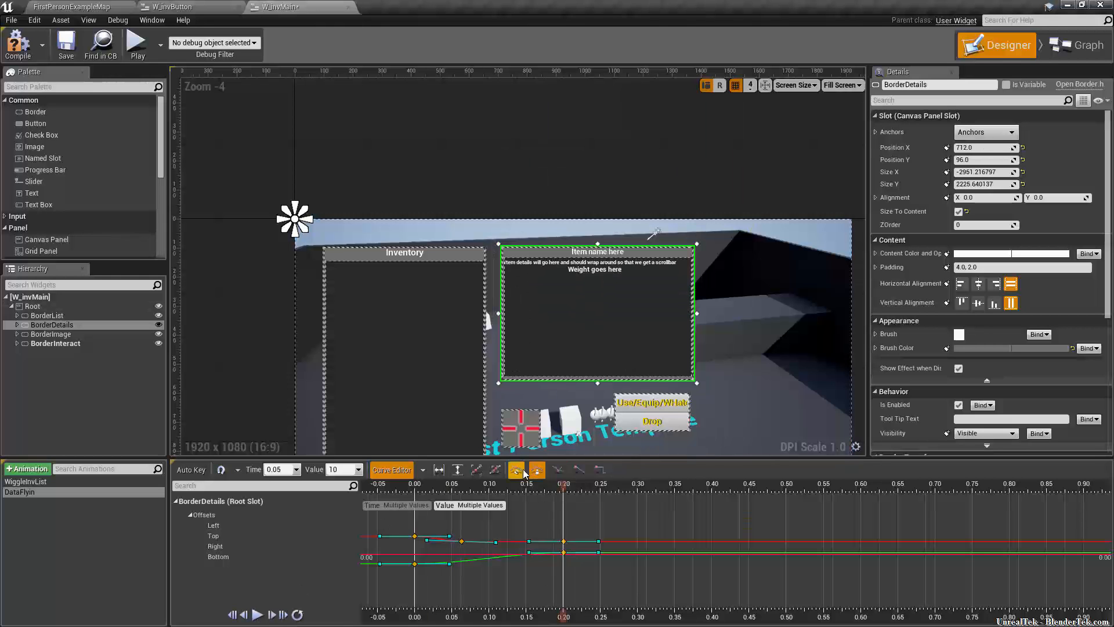
pyautogui.click(518, 470)
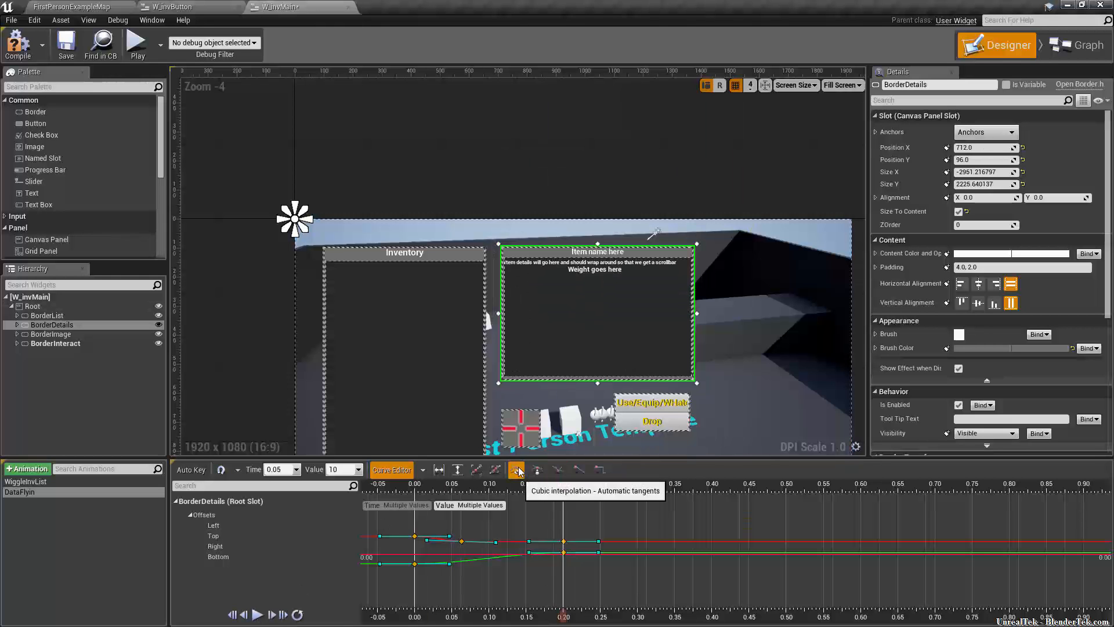
pyautogui.click(257, 614)
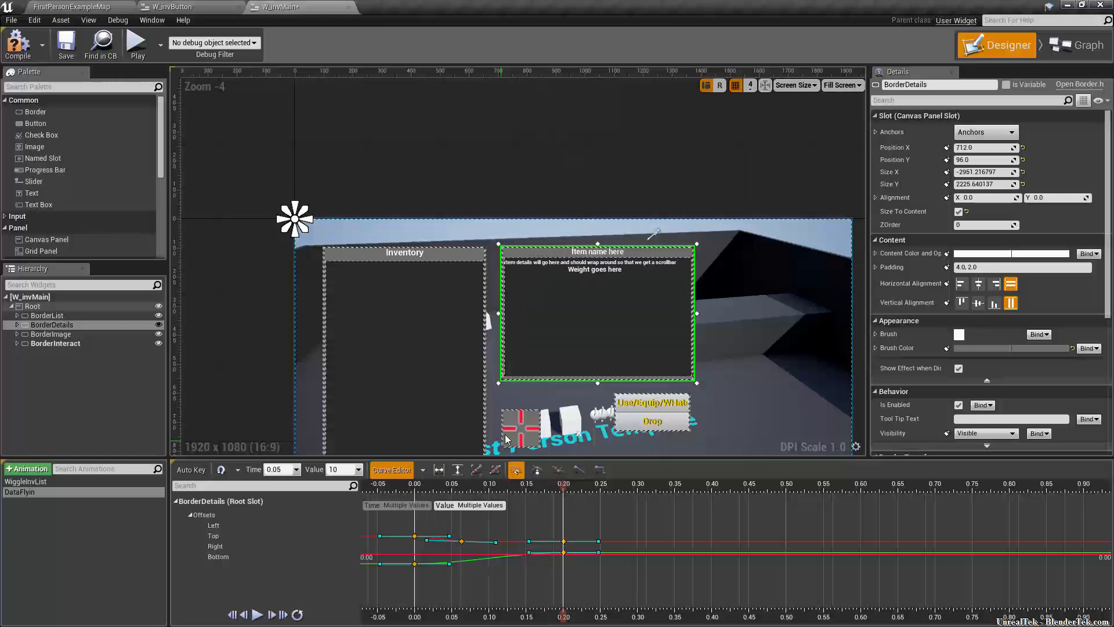
pyautogui.click(534, 468)
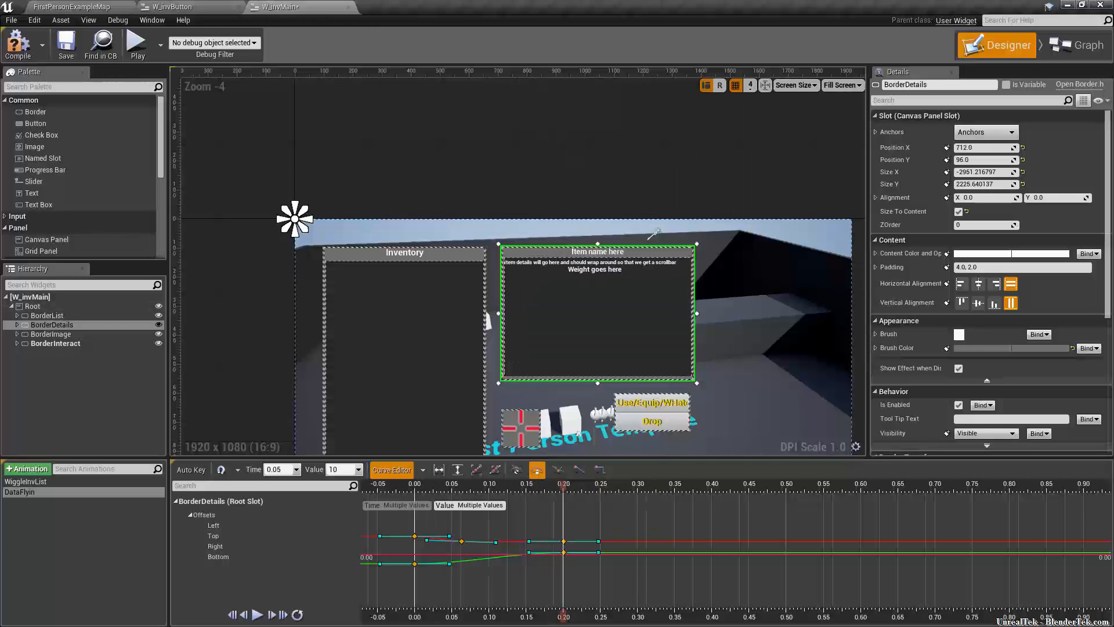
pyautogui.click(257, 613)
# Set the selected keys to cubic interpolation with automatic tangents and fit the curves in the curve editor view
pyautogui.click(516, 470)
pyautogui.scroll(4, 424, 550)
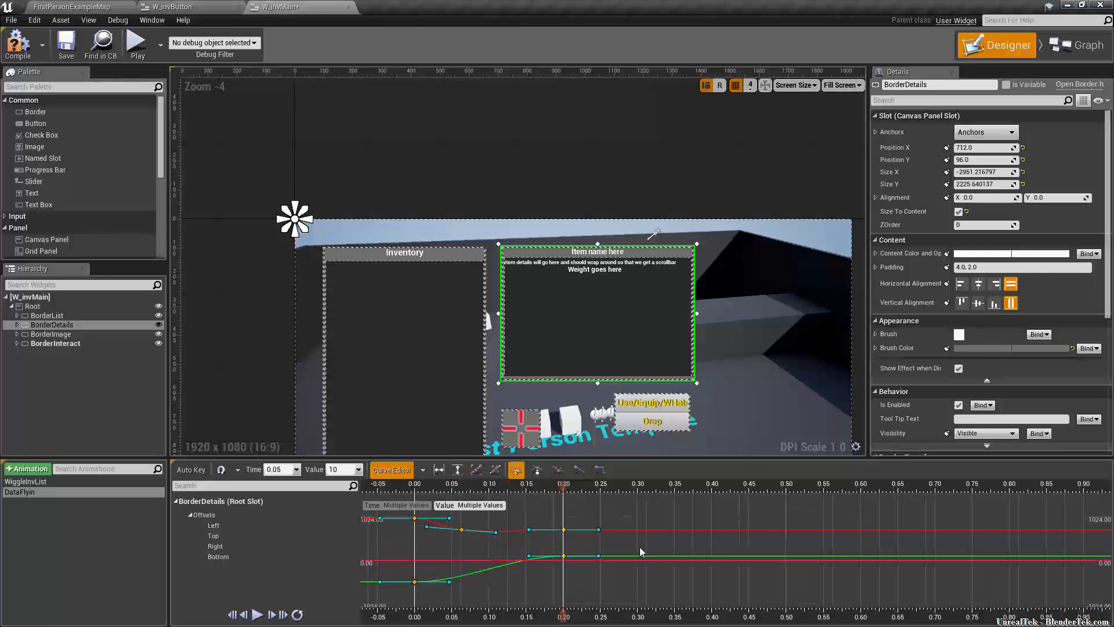
pyautogui.click(458, 469)
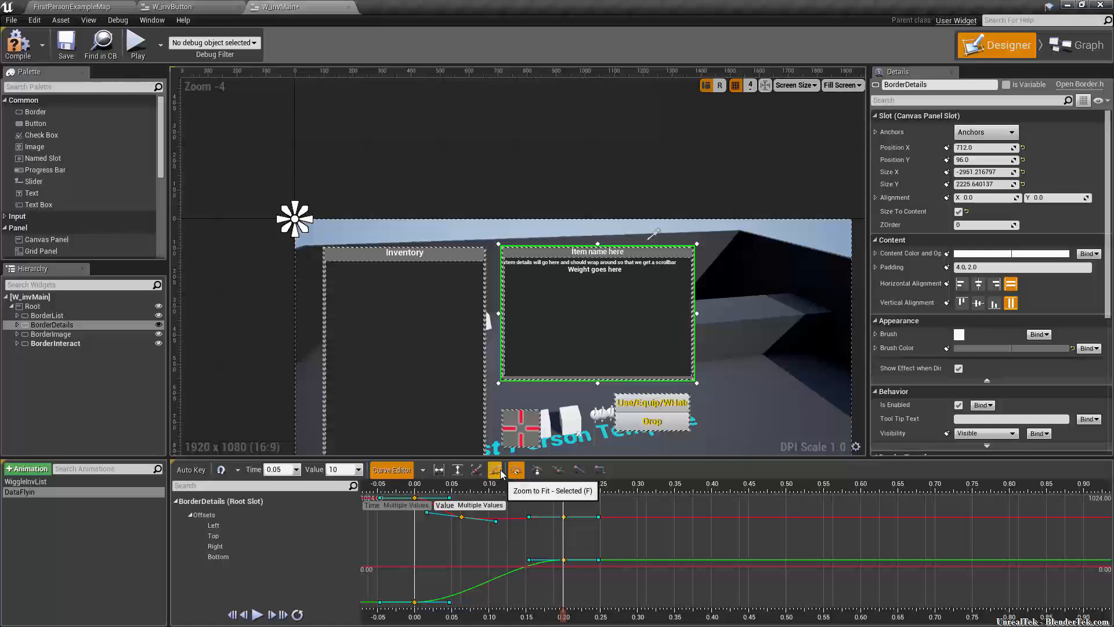
# Try steep tangents on the start and end keys of DataFlyin's Left and Top offset curves
pyautogui.moveTo(646, 547); pyautogui.dragTo(652, 525, button='right')
pyautogui.moveTo(580, 491); pyautogui.dragTo(800, 493, button='right')
pyautogui.scroll(-2, 672, 552)
pyautogui.moveTo(694, 458); pyautogui.dragTo(697, 299)
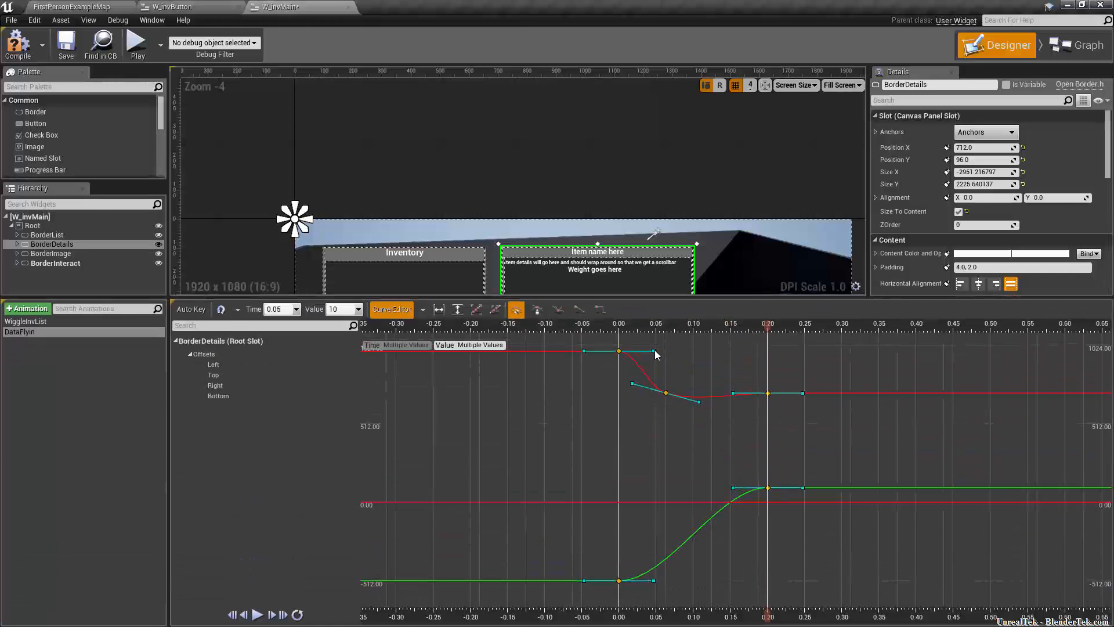
pyautogui.moveTo(654, 351); pyautogui.dragTo(618, 271)
pyautogui.moveTo(640, 387)
pyautogui.mouseDown()
pyautogui.moveTo(589, 391)
pyautogui.moveTo(650, 383)
pyautogui.moveTo(620, 384)
pyautogui.mouseUp()
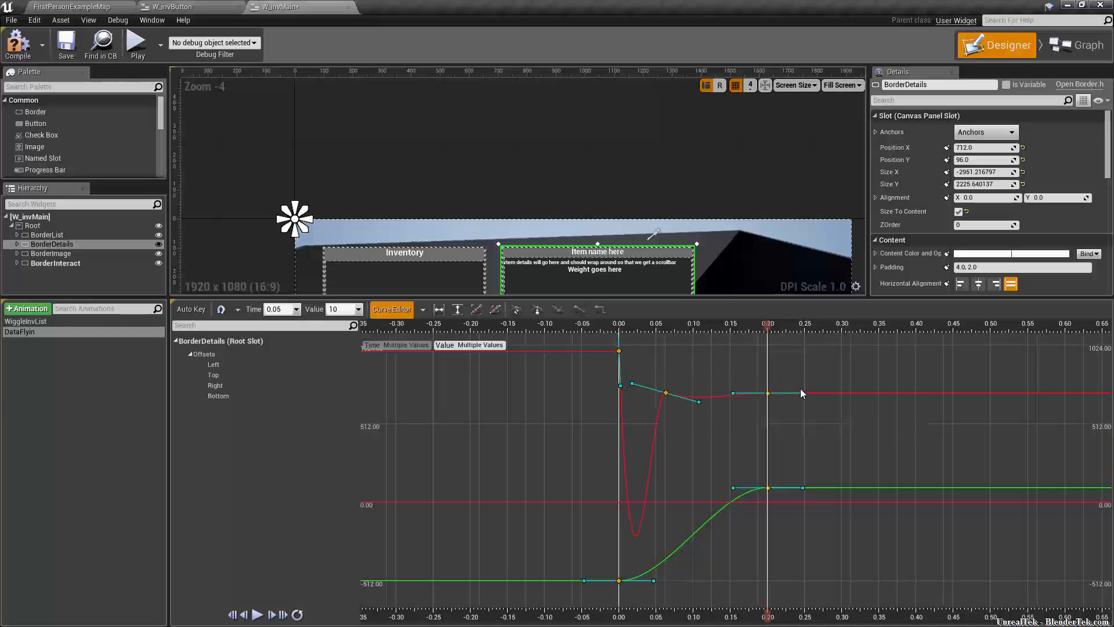
pyautogui.moveTo(803, 394); pyautogui.dragTo(774, 429)
pyautogui.moveTo(585, 580); pyautogui.dragTo(618, 606)
pyautogui.moveTo(802, 488)
pyautogui.moveTo(802, 488); pyautogui.dragTo(783, 524)
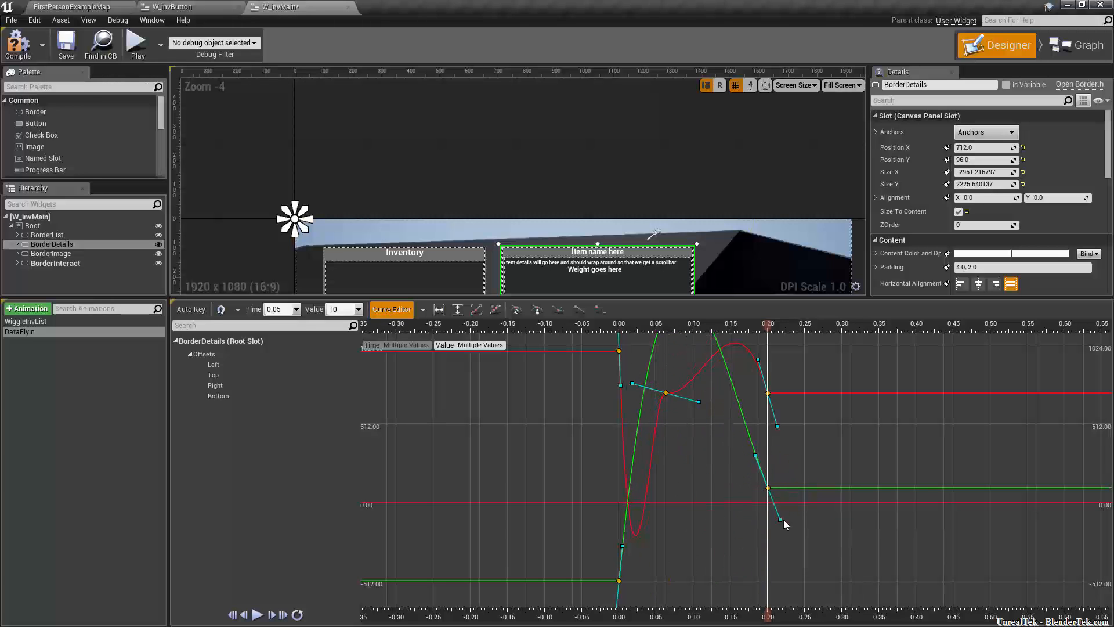
# Preview the DataFlyin animation with the steep curve tangents
pyautogui.moveTo(706, 298); pyautogui.dragTo(681, 511)
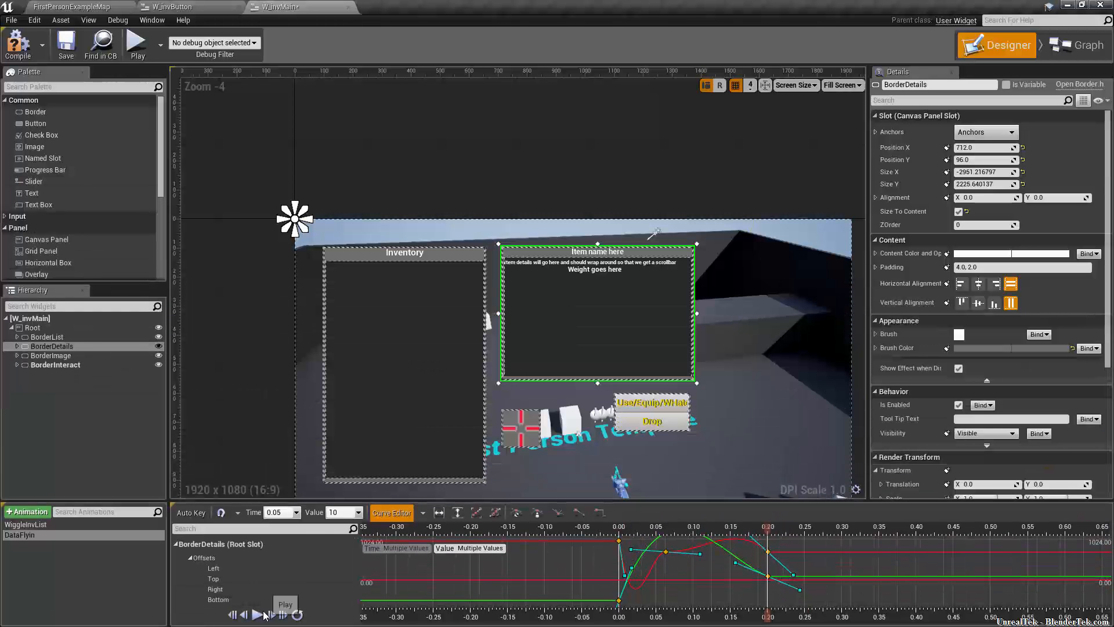
pyautogui.click(263, 616)
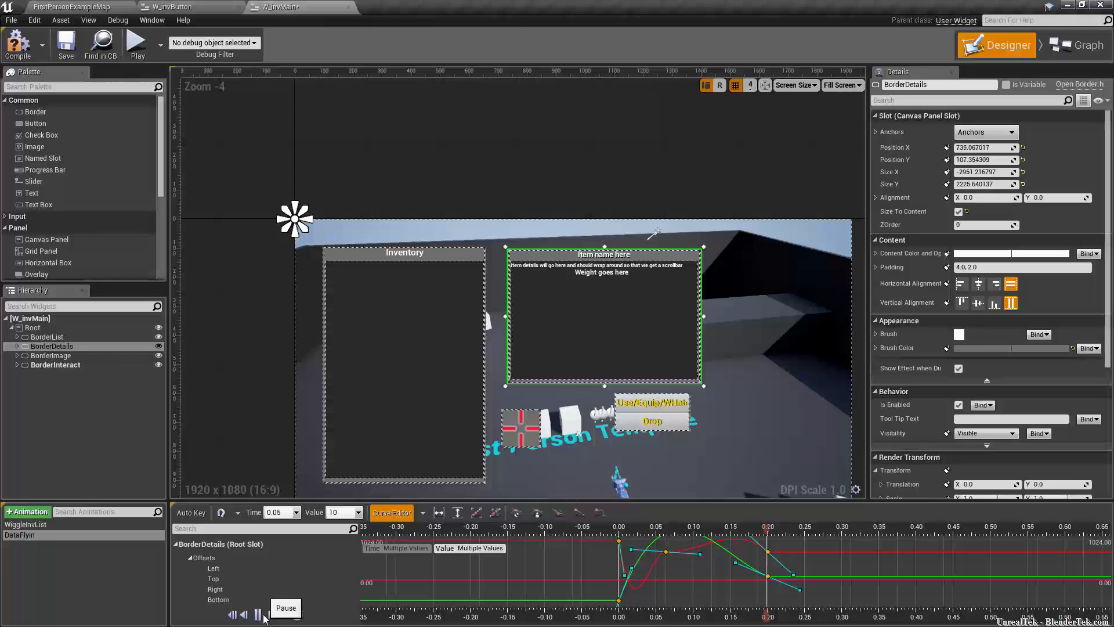
pyautogui.click(262, 616)
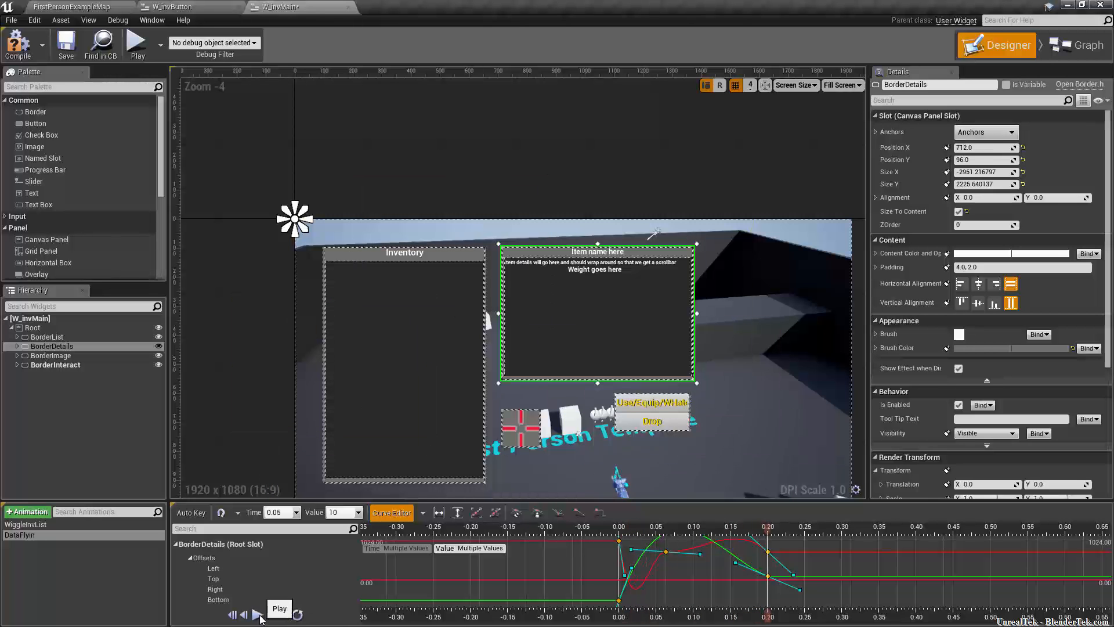
pyautogui.click(258, 616)
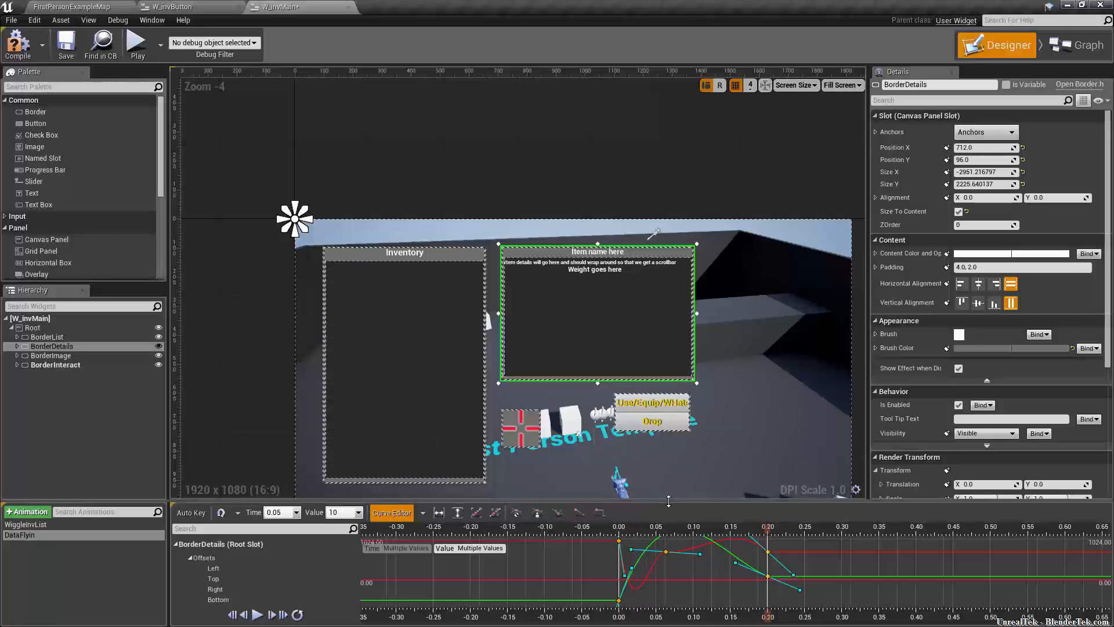
# Undo the tangent edits on the start and end keys of the Left and Top curves
pyautogui.moveTo(689, 500); pyautogui.dragTo(690, 242)
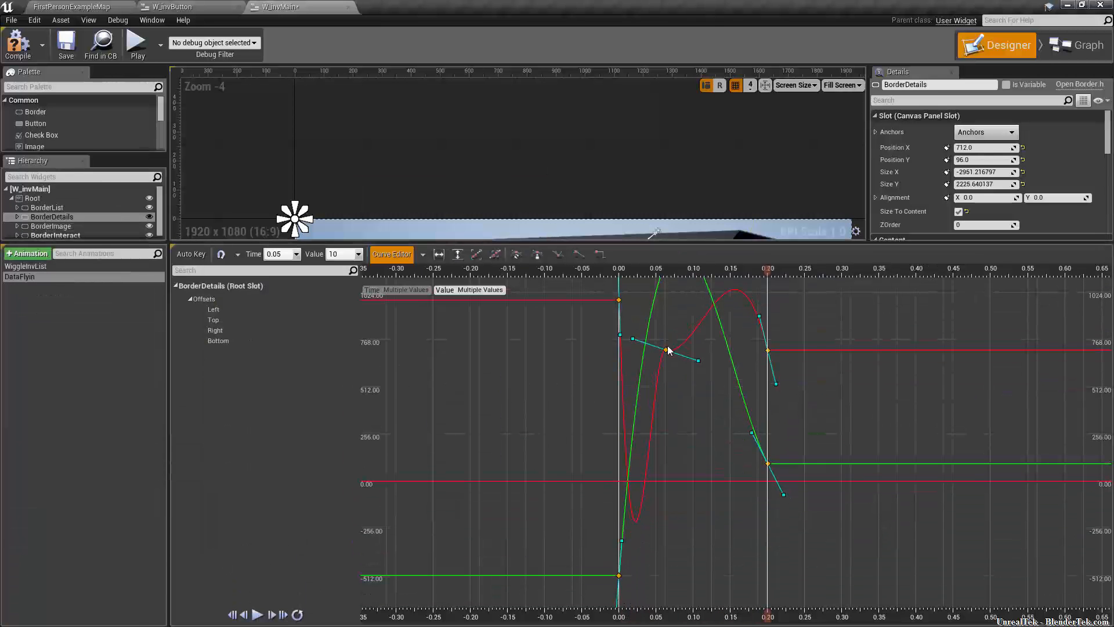
pyautogui.hotkey('ctrl', 'z')
pyautogui.hotkey('ctrl', 'z')
pyautogui.hotkey('ctrl', 'z')
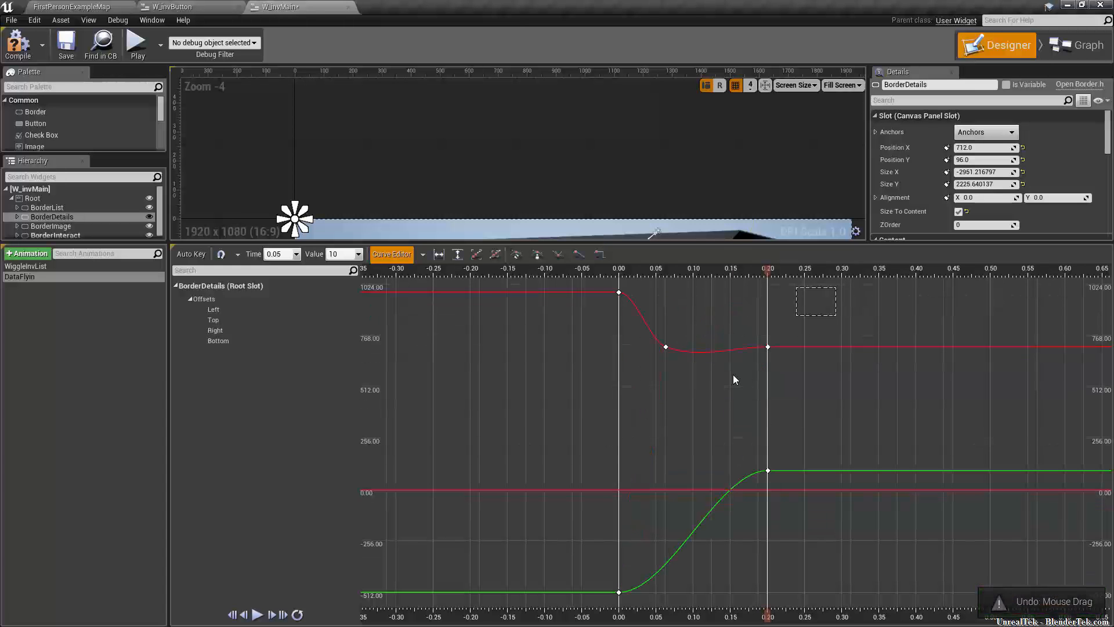
# Select all keys and tilt downward the outgoing tangents of the Left curve's start and middle keys and the Top curve's start key
pyautogui.hotkey('ctrl', 'a')
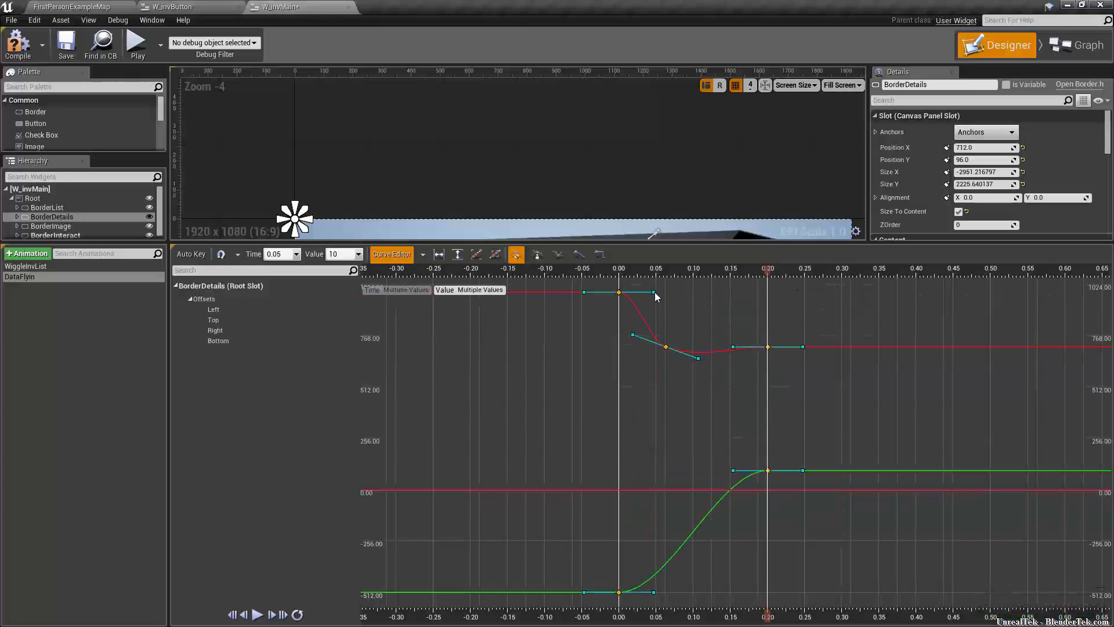
pyautogui.moveTo(653, 293); pyautogui.dragTo(656, 304)
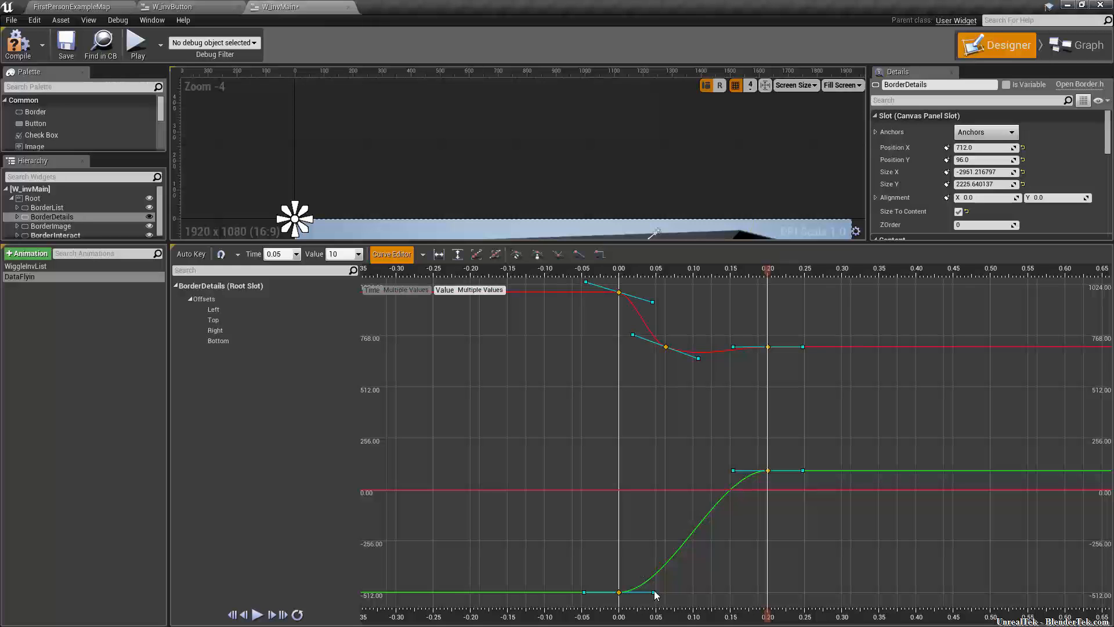
pyautogui.moveTo(701, 362); pyautogui.dragTo(680, 398)
pyautogui.moveTo(654, 593); pyautogui.dragTo(643, 614)
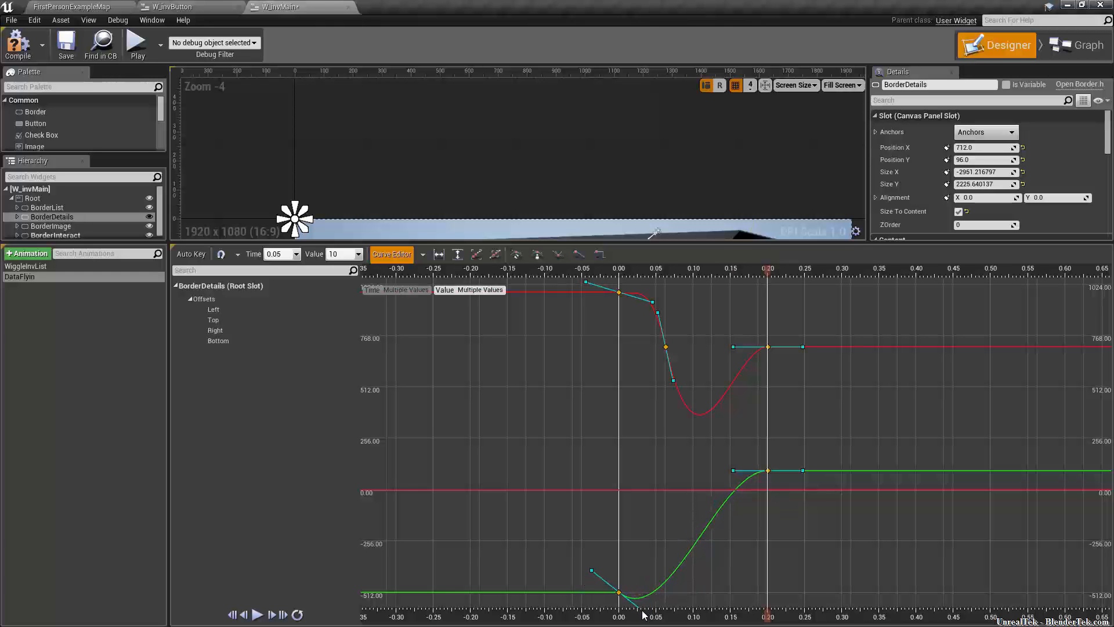
# Try adding a key on the rising part of the Top curve and undo it
pyautogui.rightClick(687, 558)
pyautogui.click(709, 571)
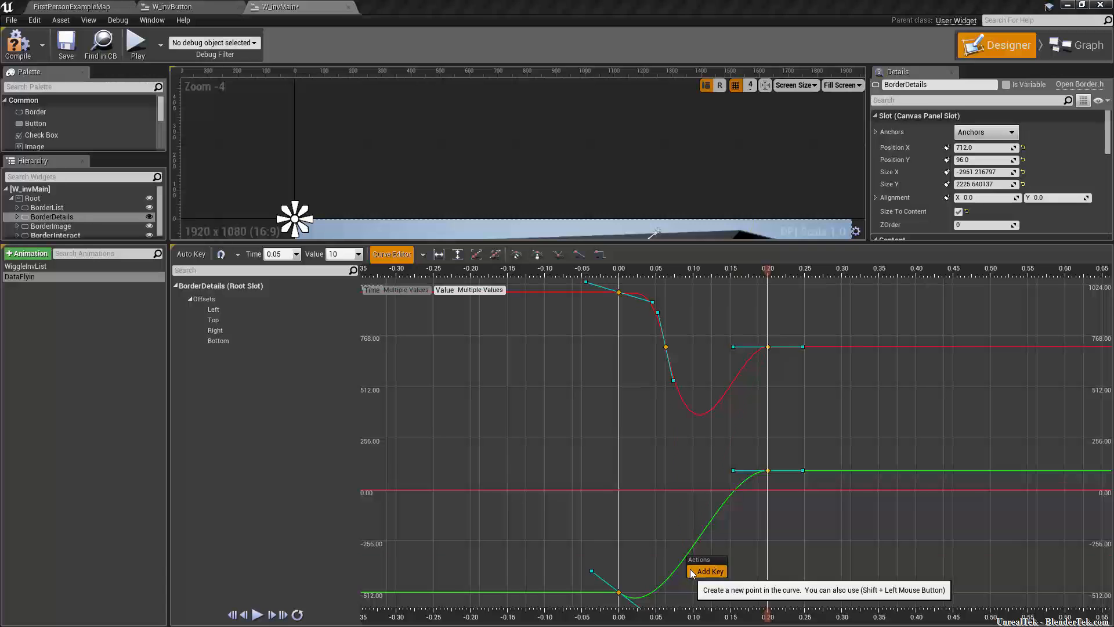
pyautogui.hotkey('ctrl', 'z')
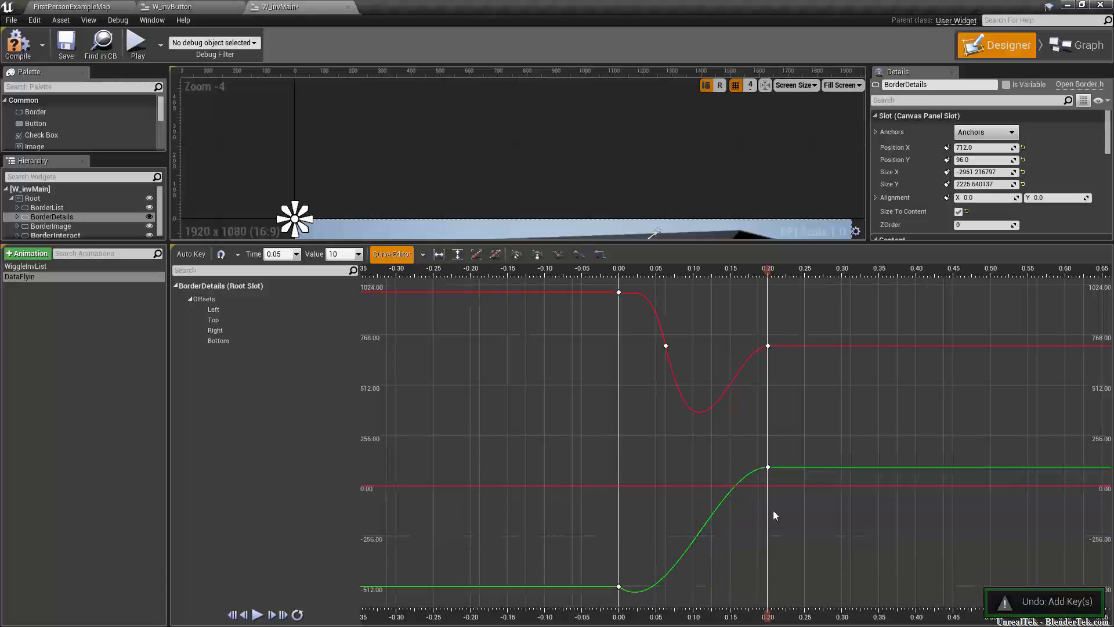
# Try a steep downward tangent on the Top curve's end key at time 0.2 and preview DataFlyin
pyautogui.click(619, 586)
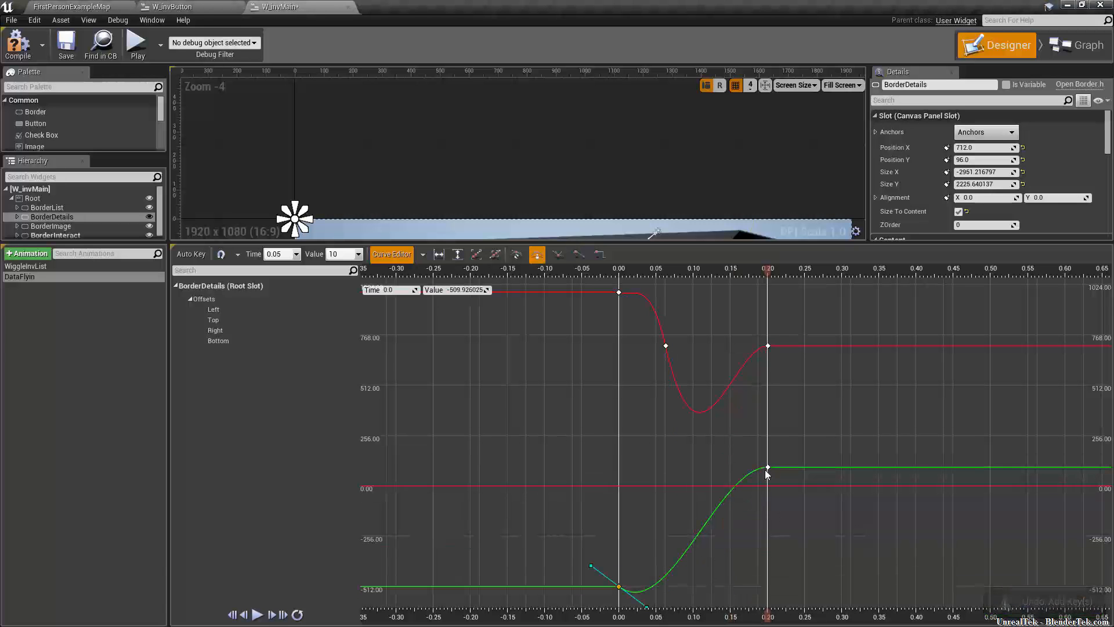
pyautogui.click(768, 467)
pyautogui.moveTo(803, 467); pyautogui.dragTo(781, 523)
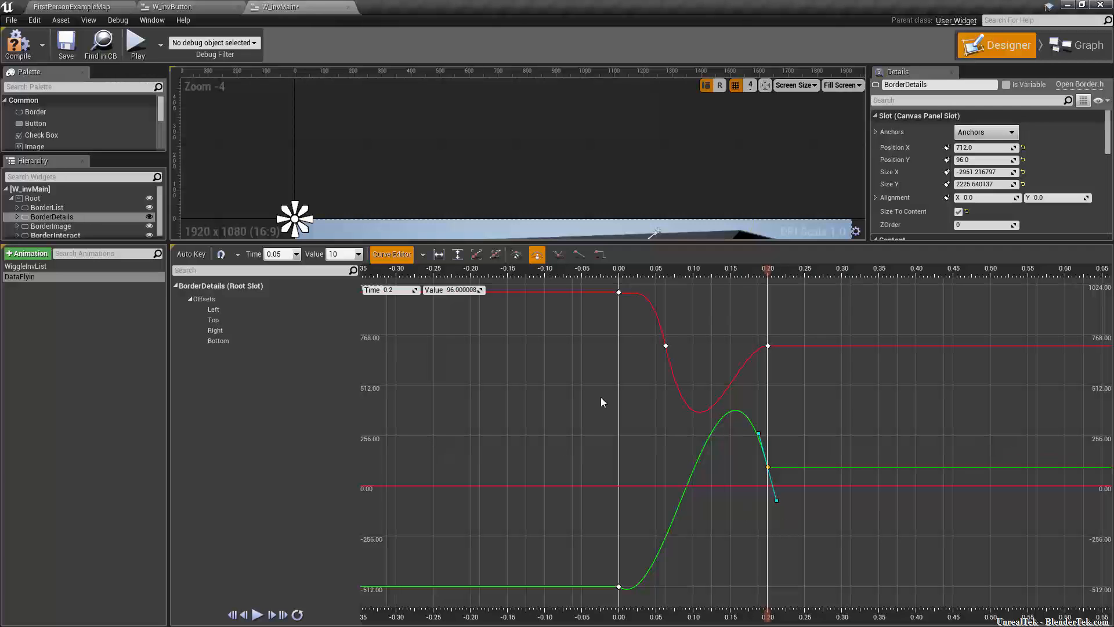
pyautogui.moveTo(677, 241); pyautogui.dragTo(535, 504)
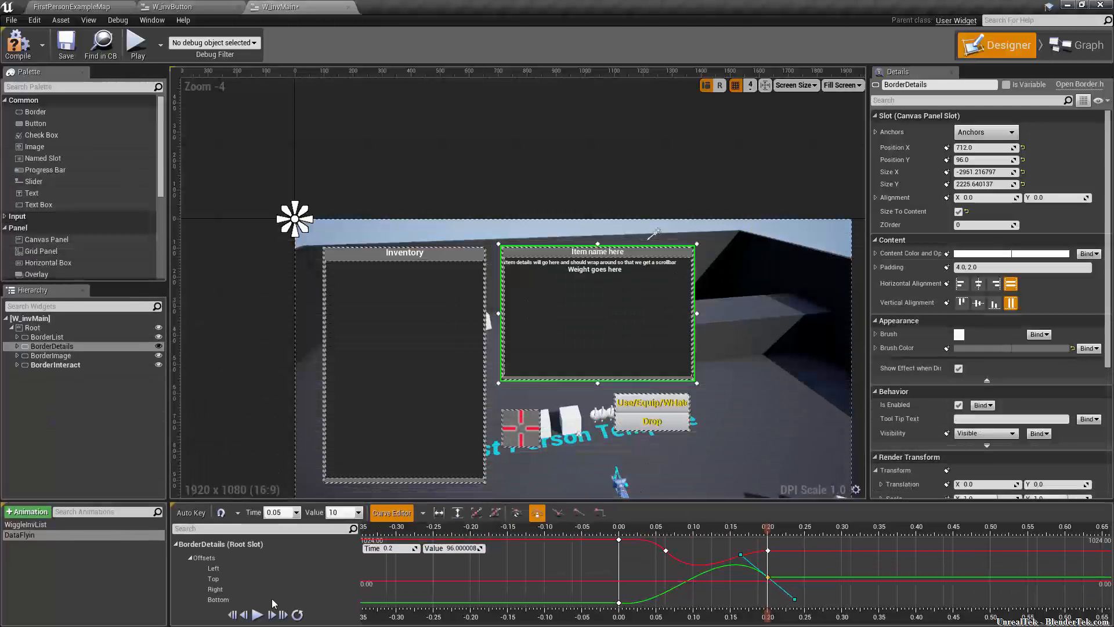
pyautogui.click(257, 614)
# Reset the Top curve's end key to automatic tangents, tilt its tangent gently downward for a slight overshoot, and preview DataFlyin
pyautogui.click(516, 513)
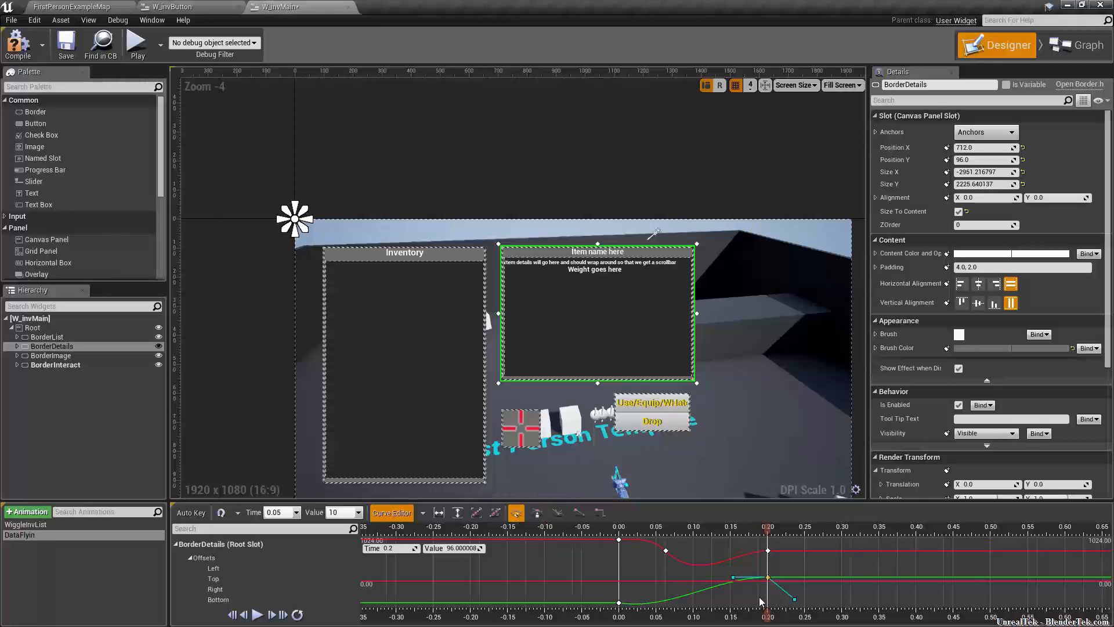
pyautogui.moveTo(794, 598); pyautogui.dragTo(796, 592)
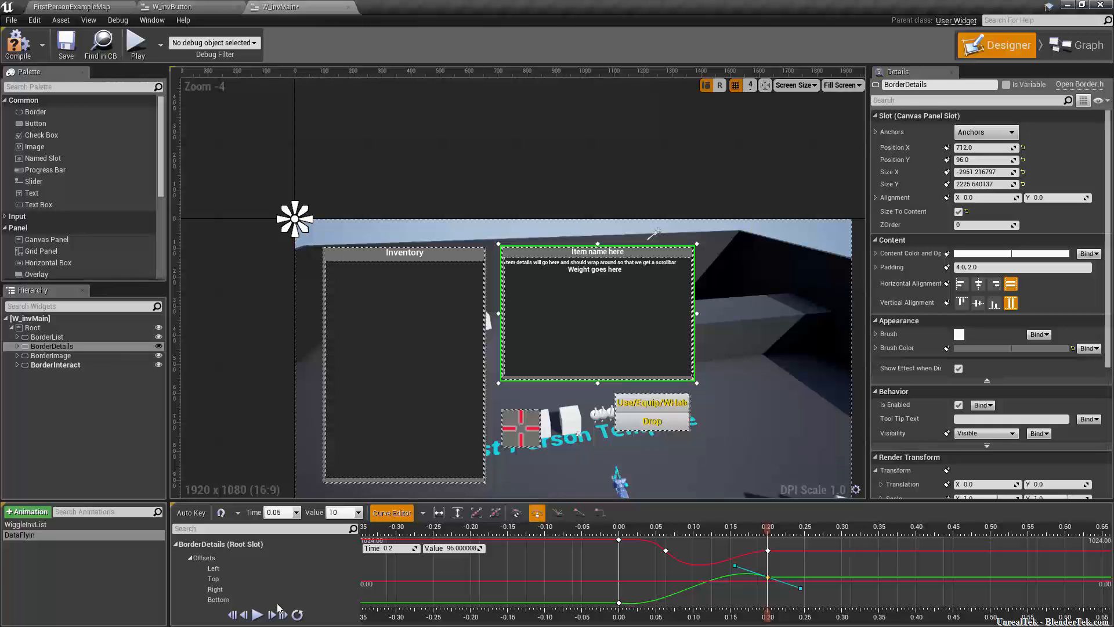
pyautogui.click(259, 614)
# Reshape the tangent of the Left curve's middle key at time 0.062 so the curve rises through it before settling
pyautogui.click(666, 550)
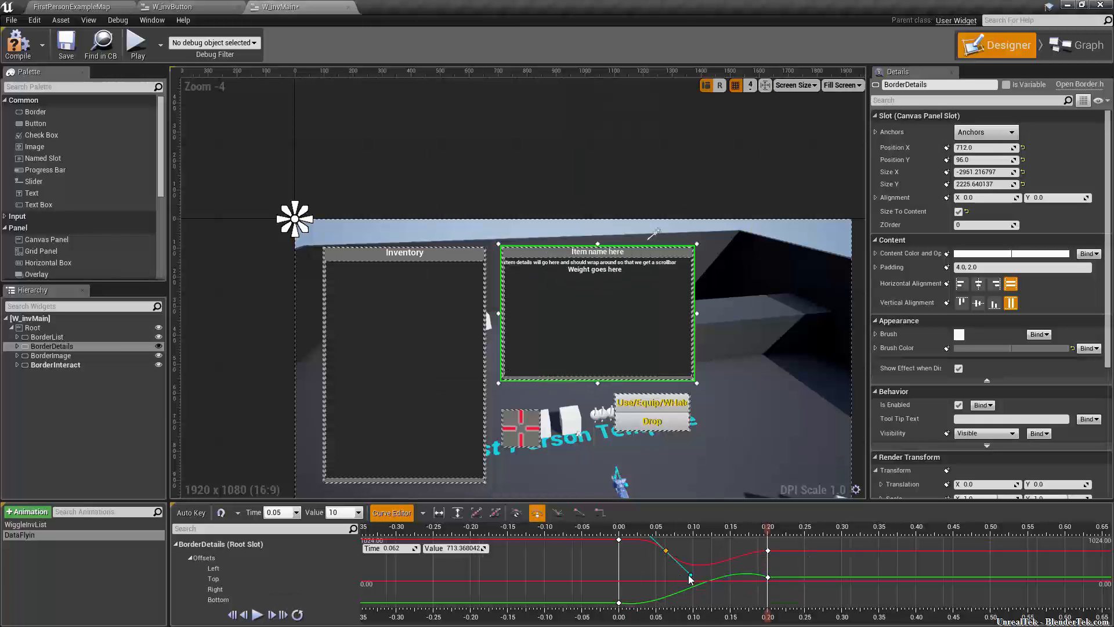
pyautogui.moveTo(678, 586); pyautogui.dragTo(696, 575)
pyautogui.moveTo(677, 514); pyautogui.dragTo(692, 543)
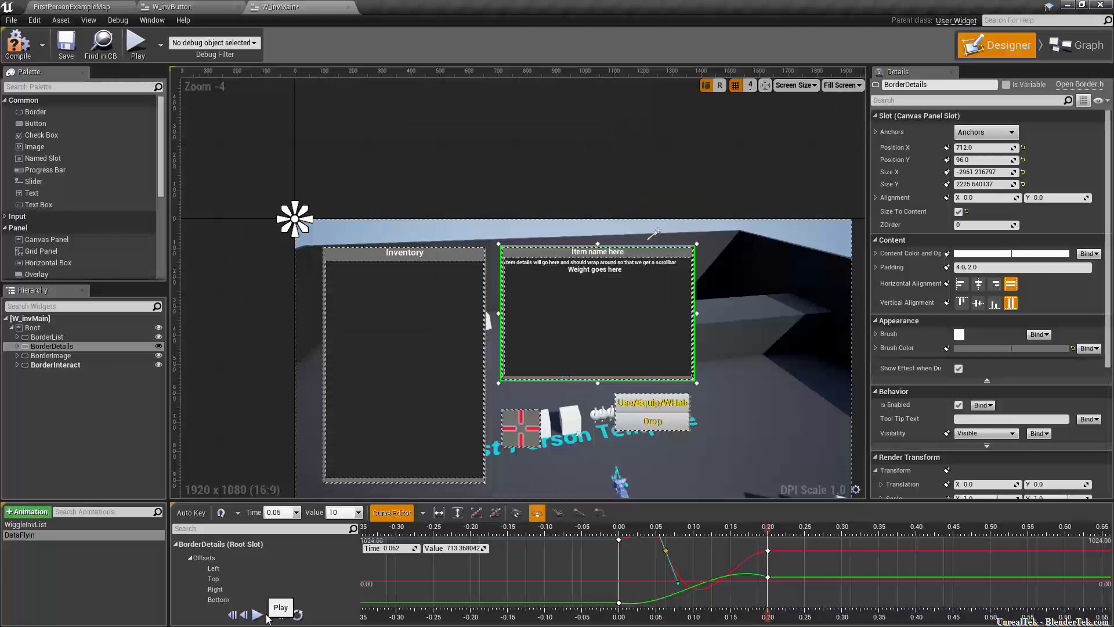
pyautogui.moveTo(690, 531); pyautogui.dragTo(679, 509)
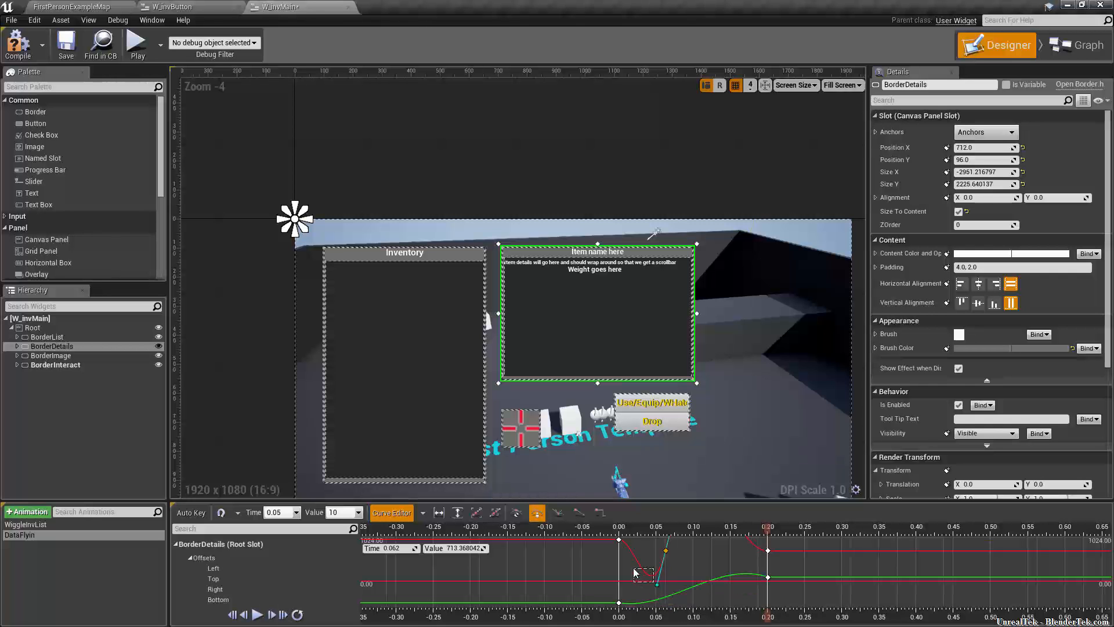
pyautogui.click(663, 571)
pyautogui.click(665, 551)
pyautogui.moveTo(657, 583); pyautogui.dragTo(644, 578)
# Angle the tangent of the Left curve's start key at time 0.0 upward
pyautogui.click(618, 540)
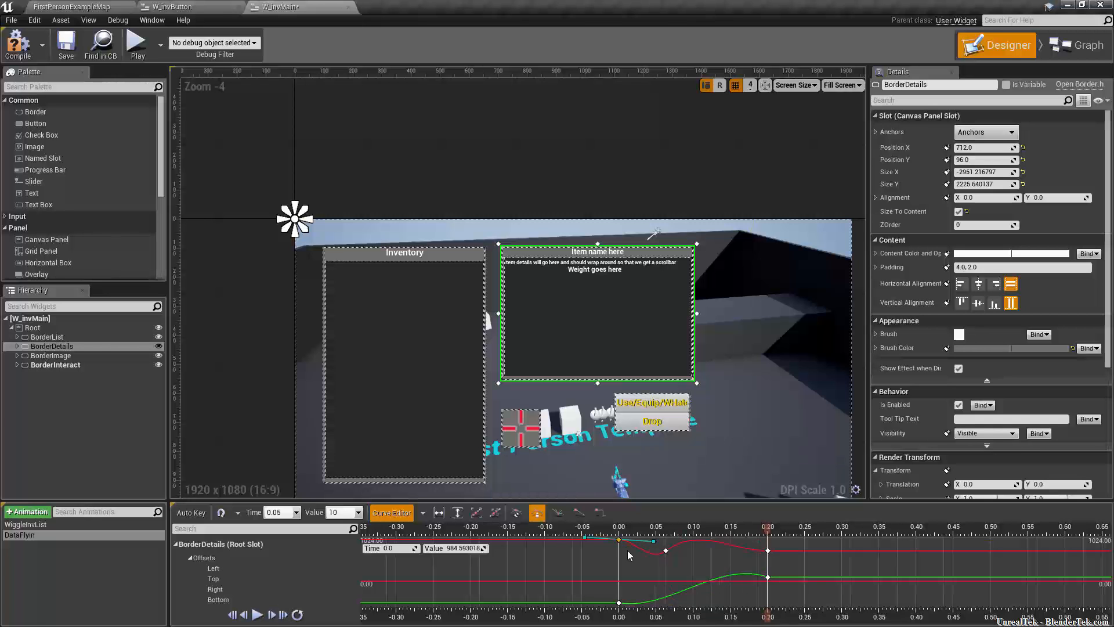
pyautogui.moveTo(647, 556); pyautogui.dragTo(649, 548)
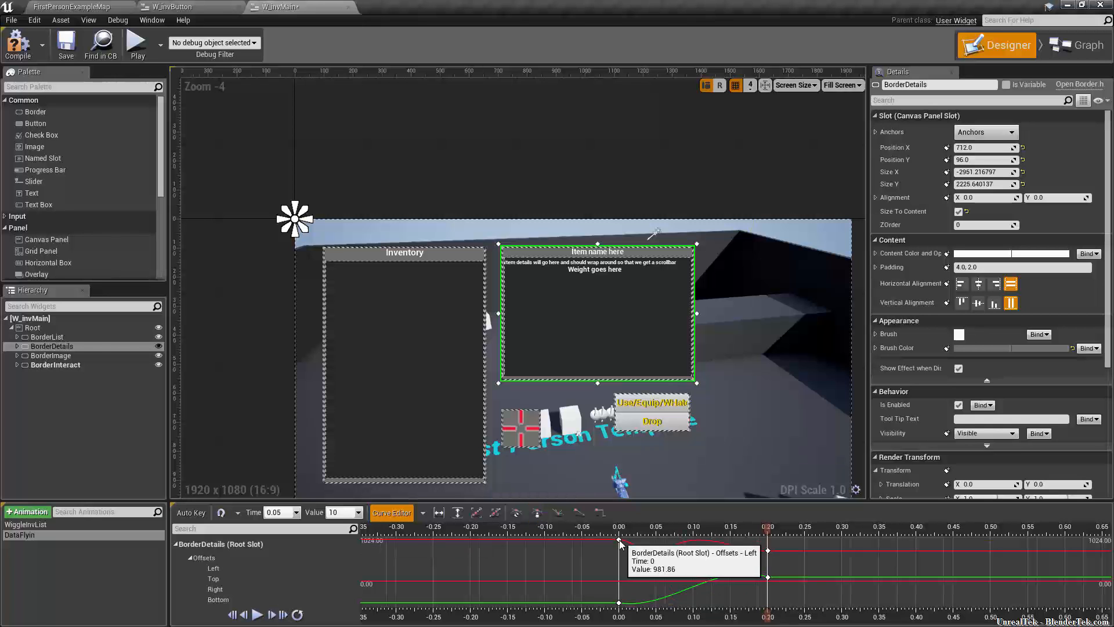
pyautogui.click(618, 540)
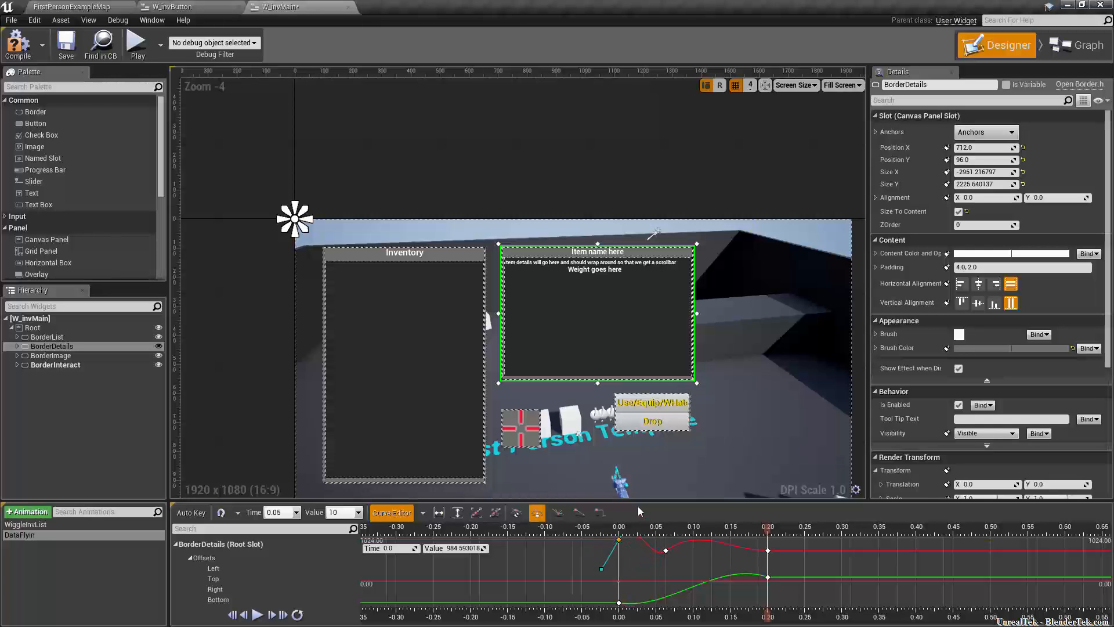
pyautogui.moveTo(601, 569); pyautogui.dragTo(646, 515)
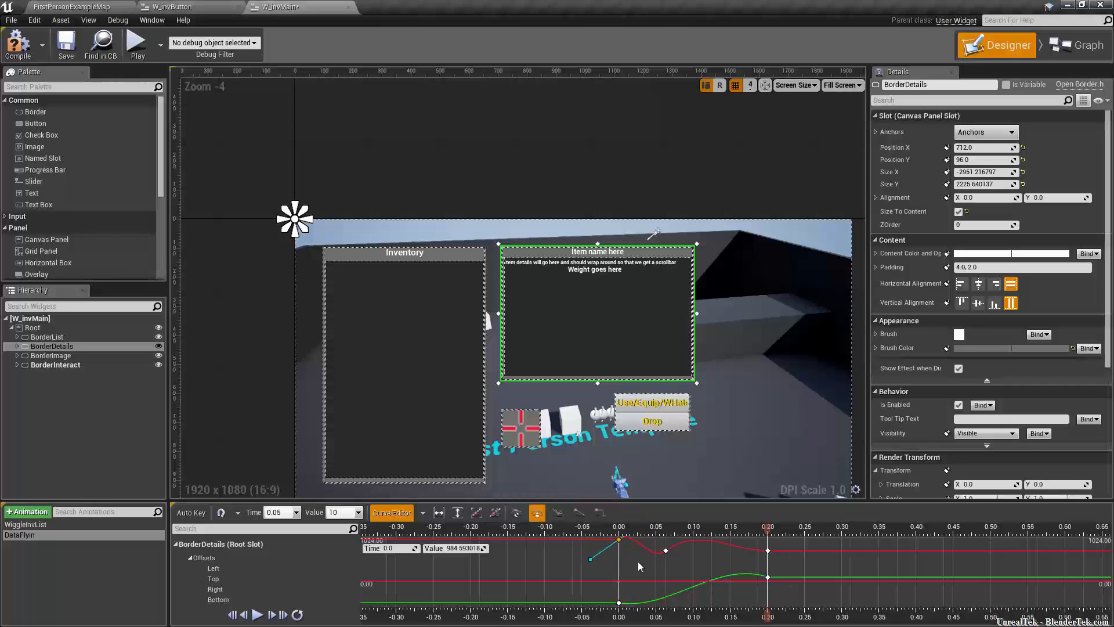
# Angle the tangent of the Top curve's start key upward so the curve overshoots its end value, and preview DataFlyin
pyautogui.click(619, 603)
pyautogui.moveTo(584, 598); pyautogui.dragTo(583, 621)
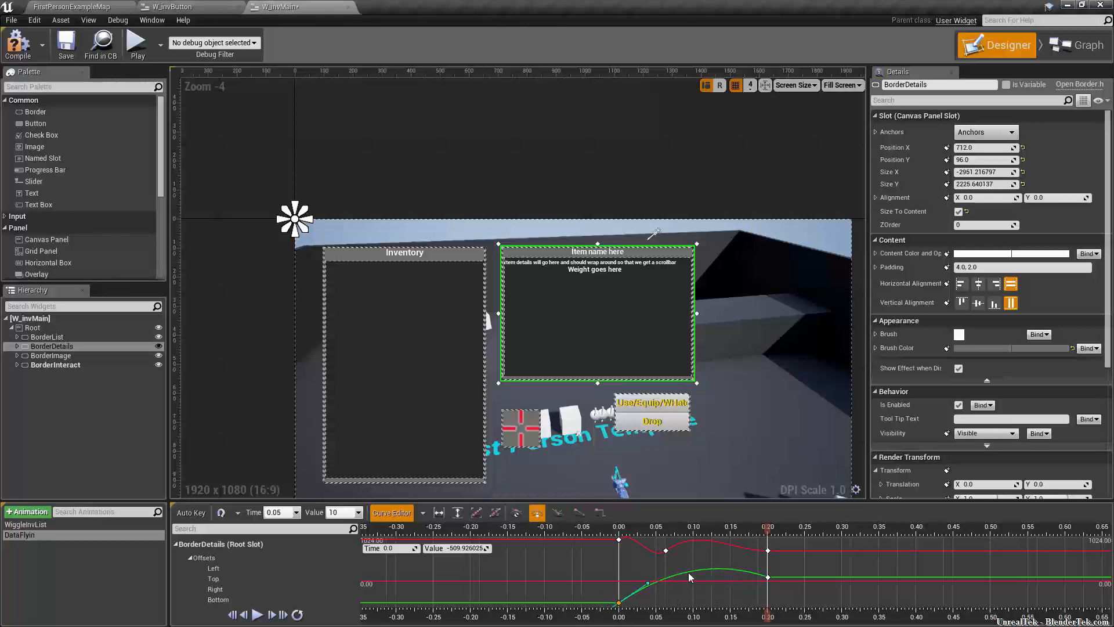
pyautogui.click(263, 616)
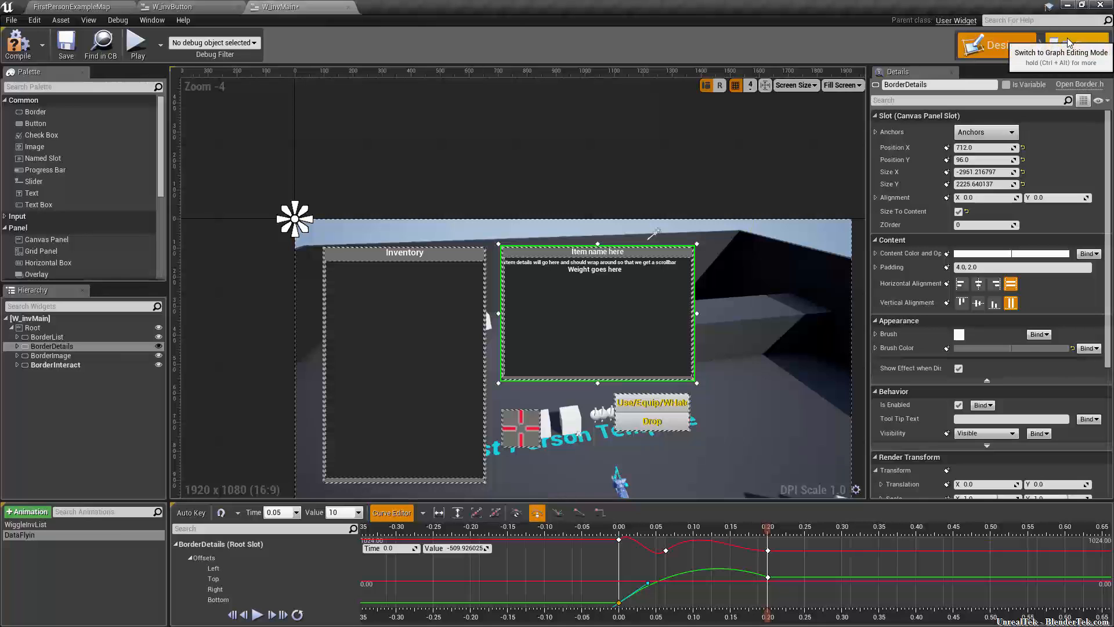
# Add a custom event below the WiggleInvListAnim event in W_invMain's event graph
pyautogui.click(1067, 42)
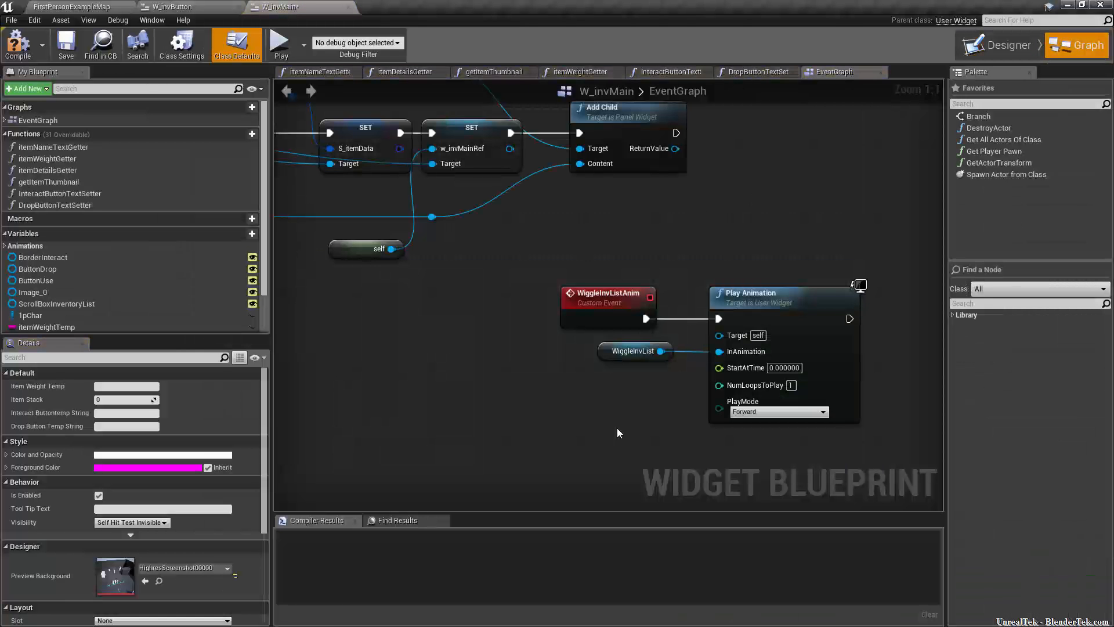
pyautogui.rightClick(526, 339)
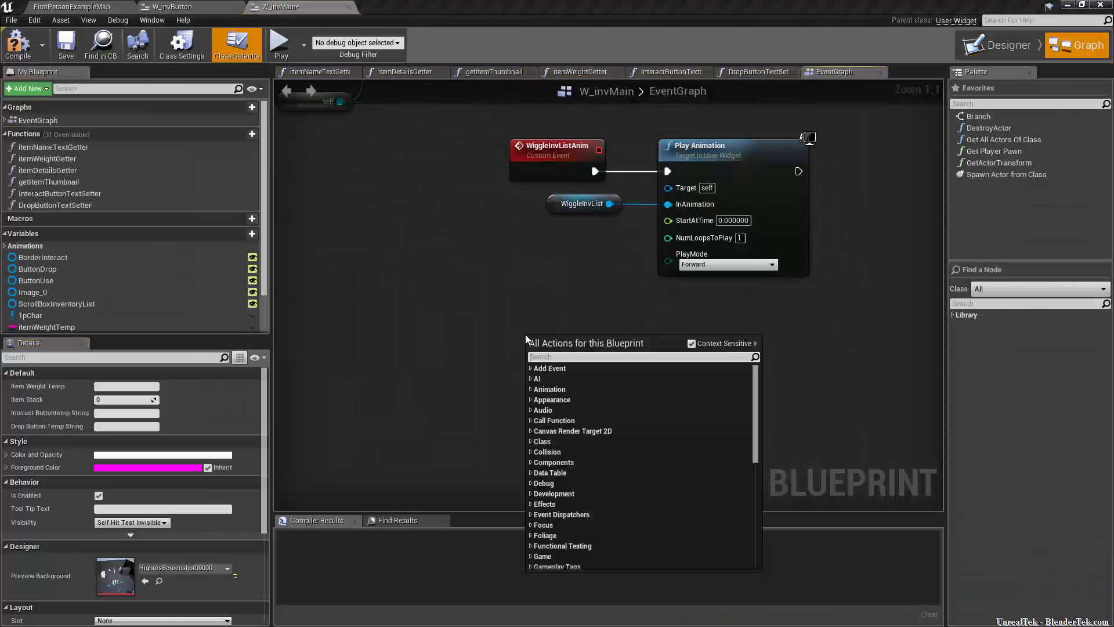
pyautogui.write('custom event')
pyautogui.press('Return')
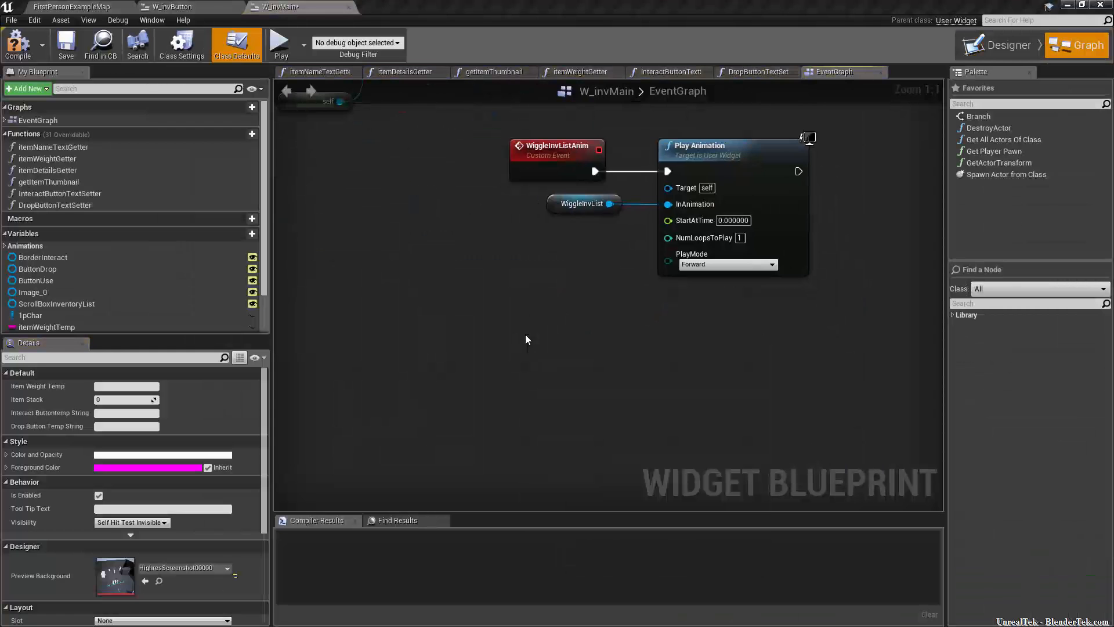
pyautogui.press('Return')
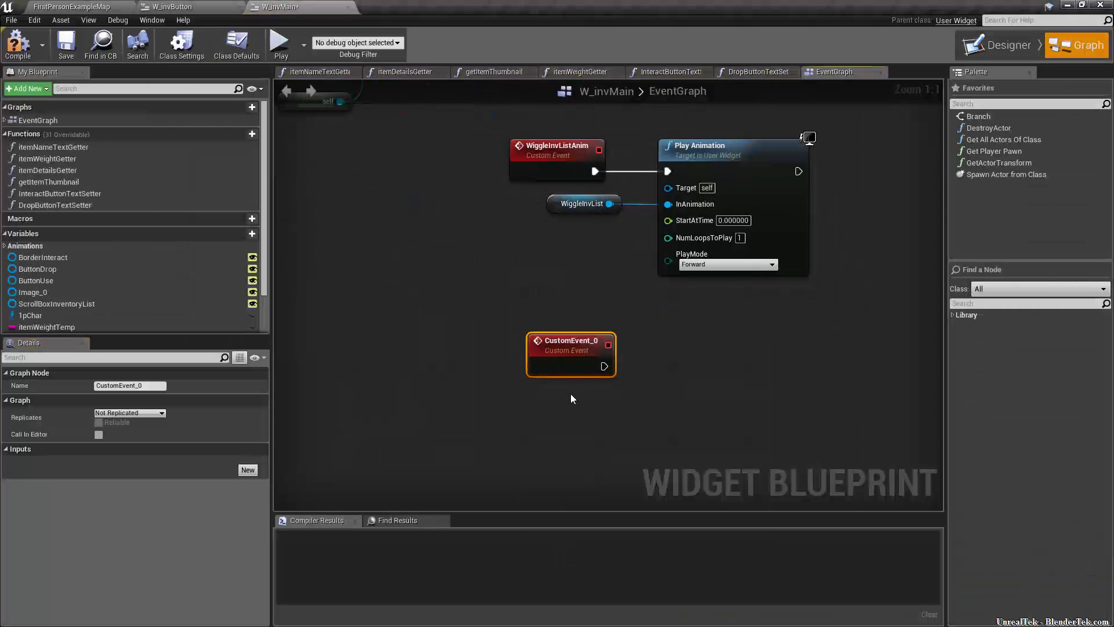
# Rename the new custom event as DataFlyInAnim
pyautogui.press('F2')
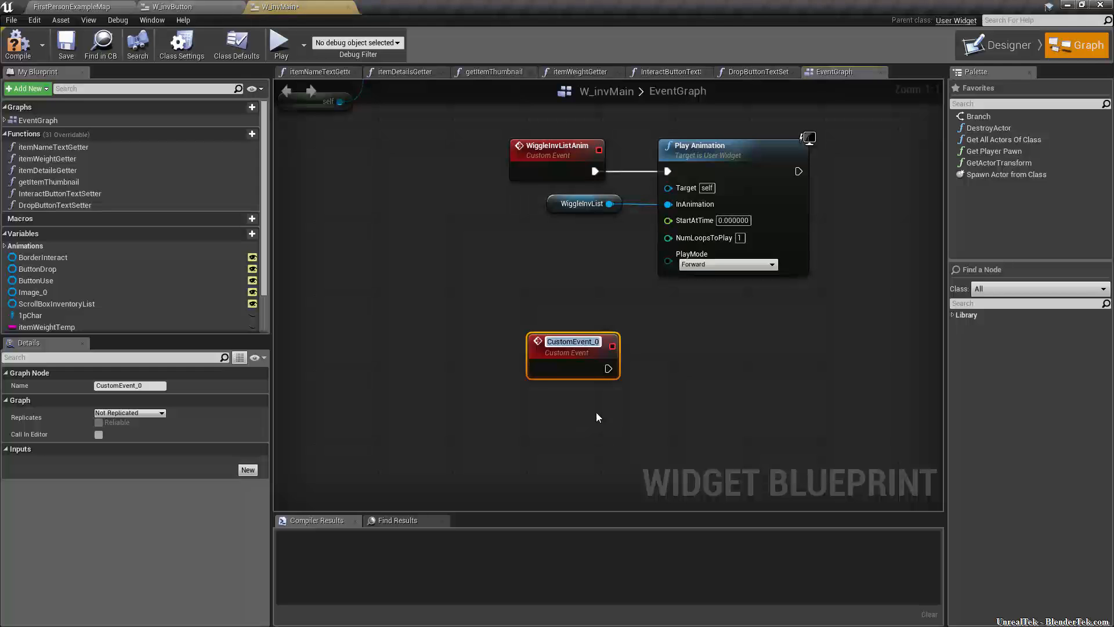
pyautogui.write('DataReset')
pyautogui.press('Return')
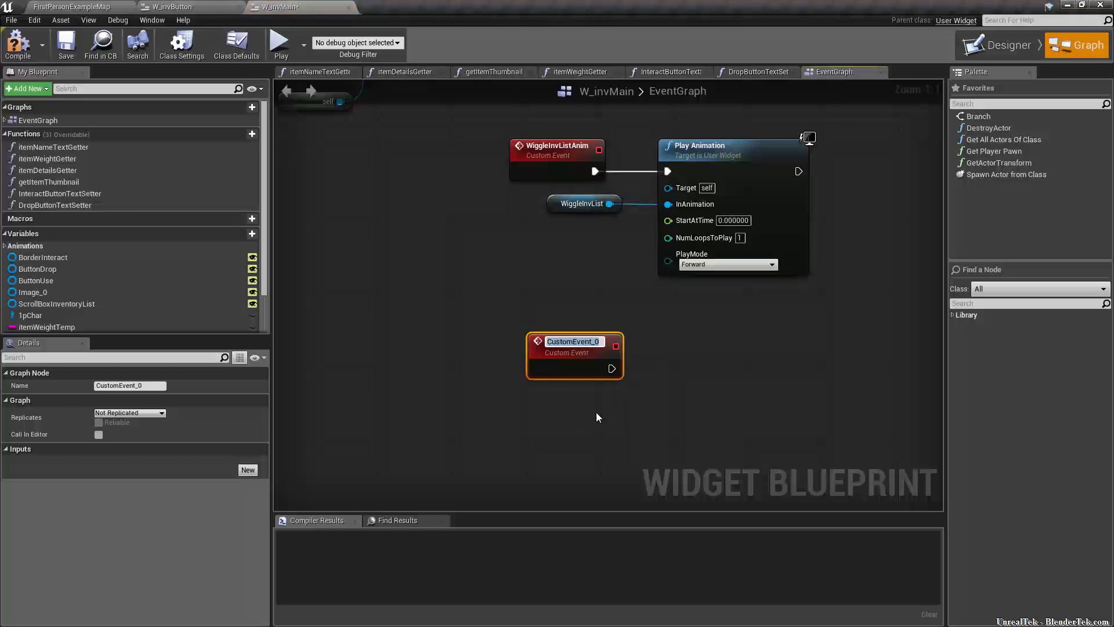
pyautogui.write('DataFly')
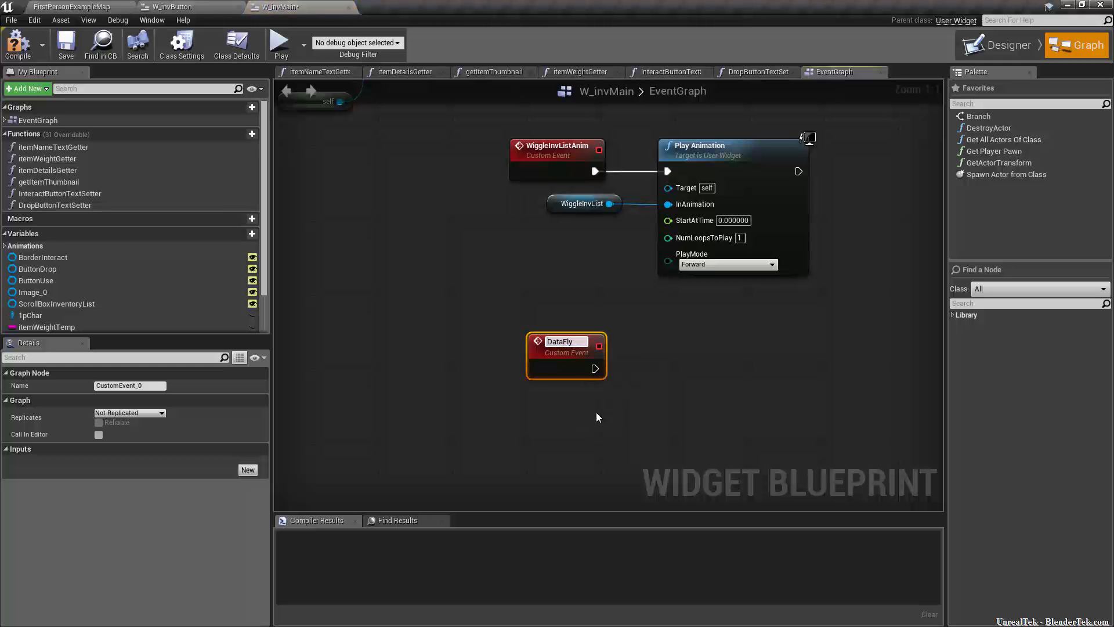
pyautogui.write('InAnim')
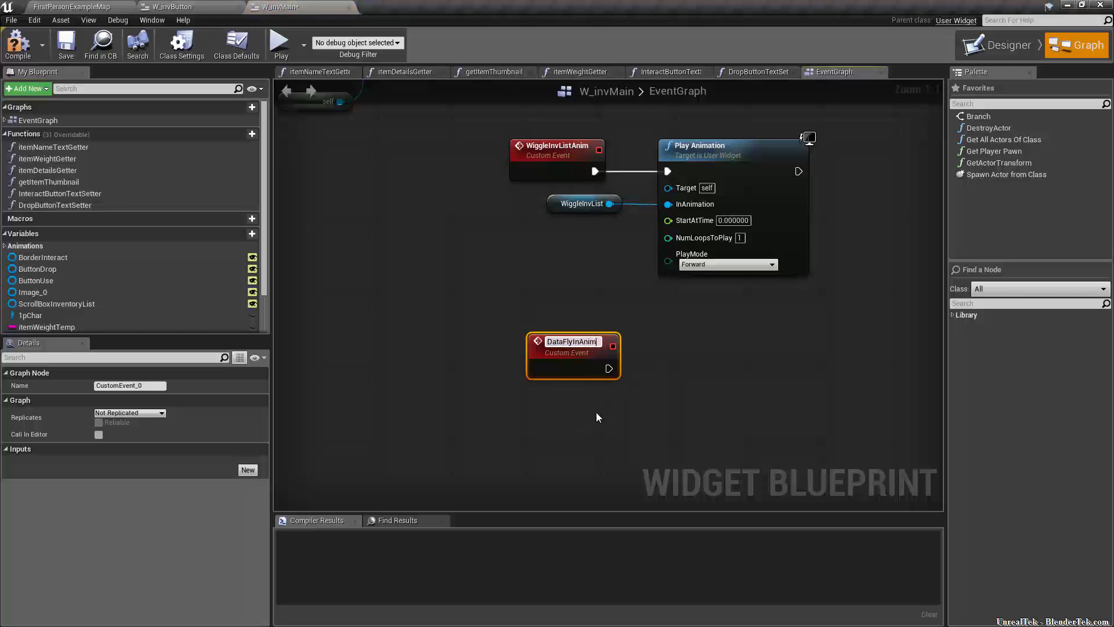
pyautogui.press('Return')
# Copy the Play Animation node beside DataFlyInAnim and wire it to that event and the DataFlyin animation variable
pyautogui.click(765, 184)
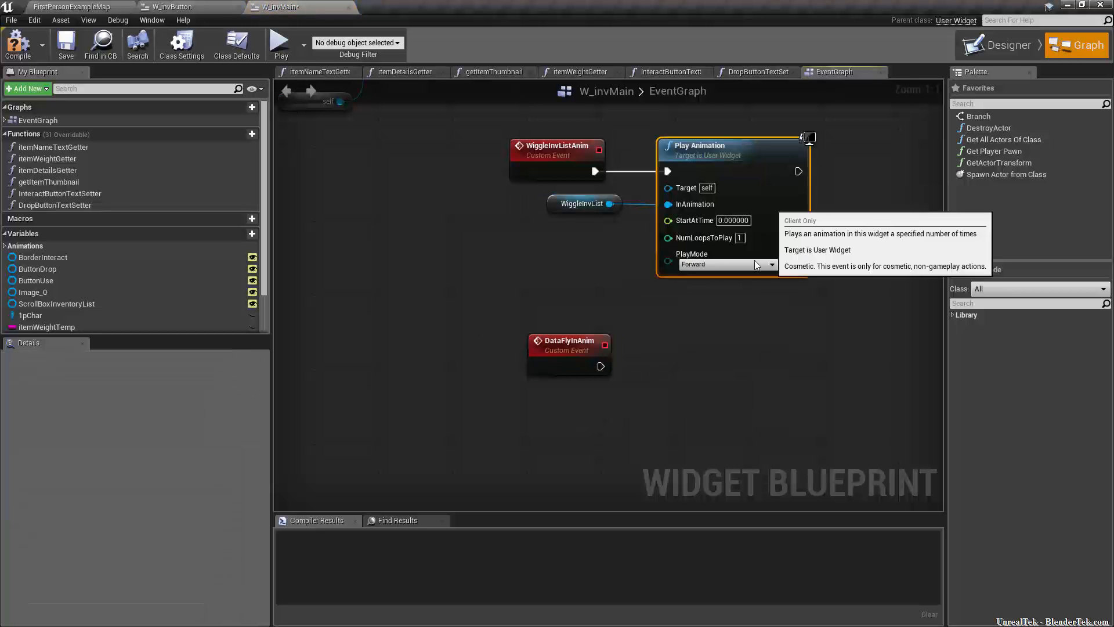
pyautogui.hotkey('ctrl', 'c')
pyautogui.hotkey('ctrl', 'v')
pyautogui.moveTo(793, 428); pyautogui.dragTo(727, 350)
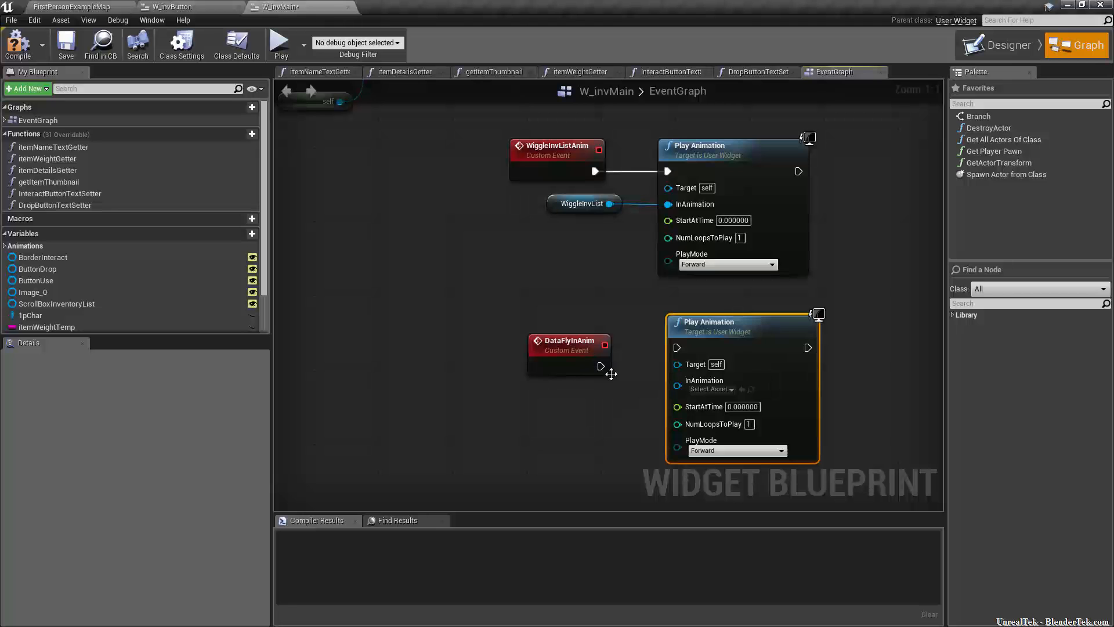
pyautogui.moveTo(601, 366); pyautogui.dragTo(678, 348)
pyautogui.click(4, 246)
pyautogui.moveTo(40, 257); pyautogui.dragTo(678, 377)
# Open W_invButton's event graph and add a reroute node to the w_invMainRef wire, placed below and beyond the Wiggle Inv List Anim node
pyautogui.click(998, 46)
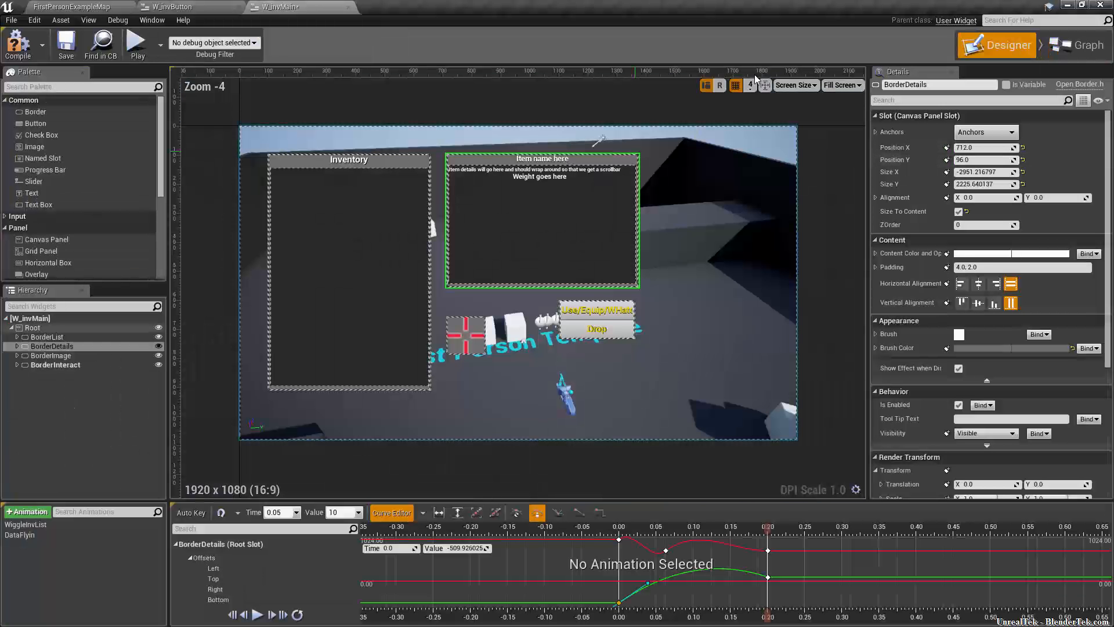
pyautogui.click(172, 6)
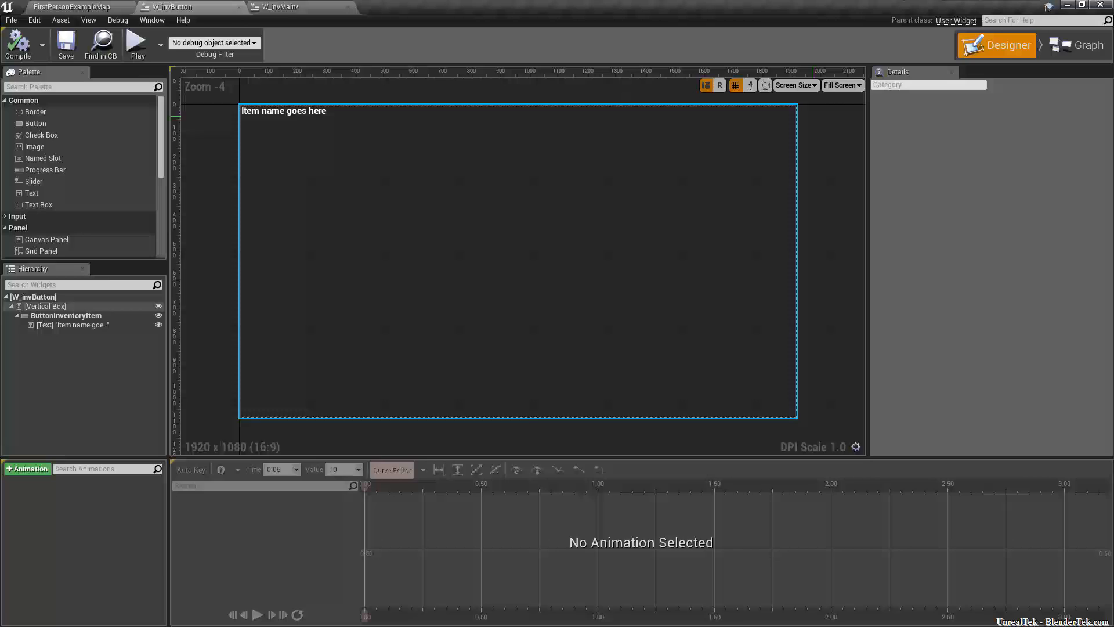
pyautogui.click(1073, 48)
pyautogui.moveTo(728, 248); pyautogui.dragTo(537, 291, button='right')
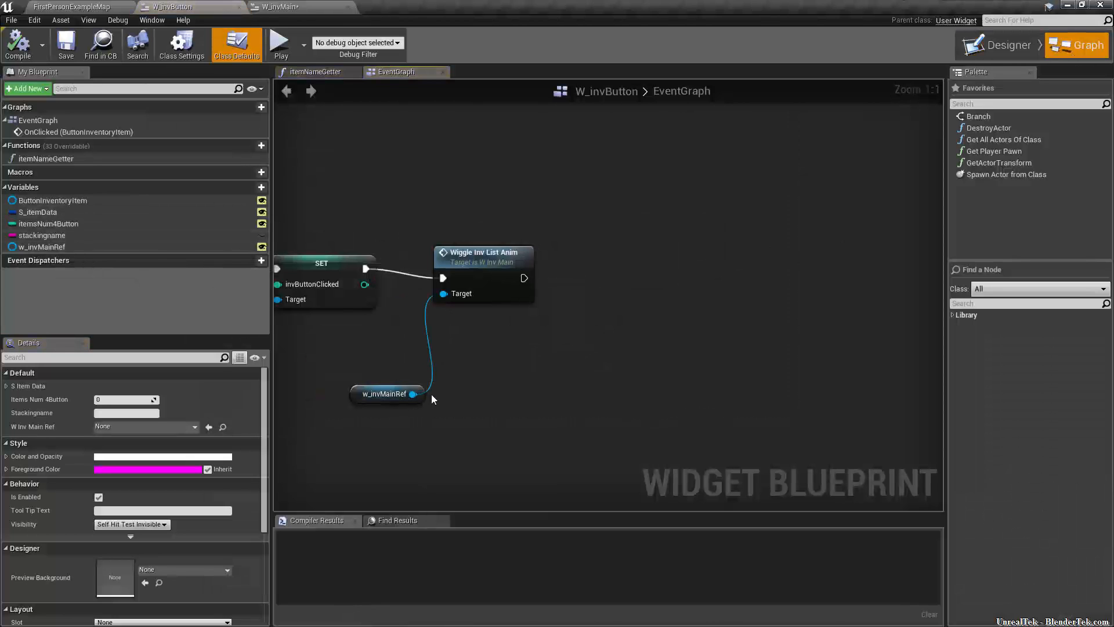
pyautogui.doubleClick(430, 350)
pyautogui.moveTo(432, 348); pyautogui.dragTo(567, 401)
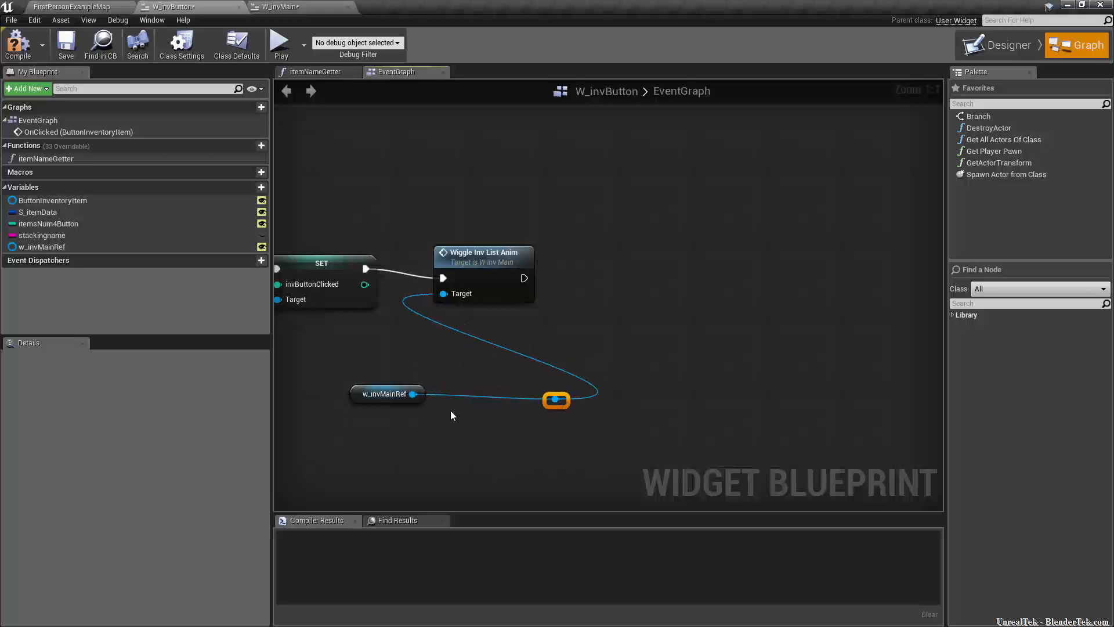
# Disconnect the reroute node from Wiggle Inv List Anim and wire w_invMainRef directly to that node's Target
pyautogui.moveTo(412, 394); pyautogui.dragTo(443, 293)
pyautogui.keyDown('alt'); pyautogui.click(450, 294); pyautogui.keyUp('alt')
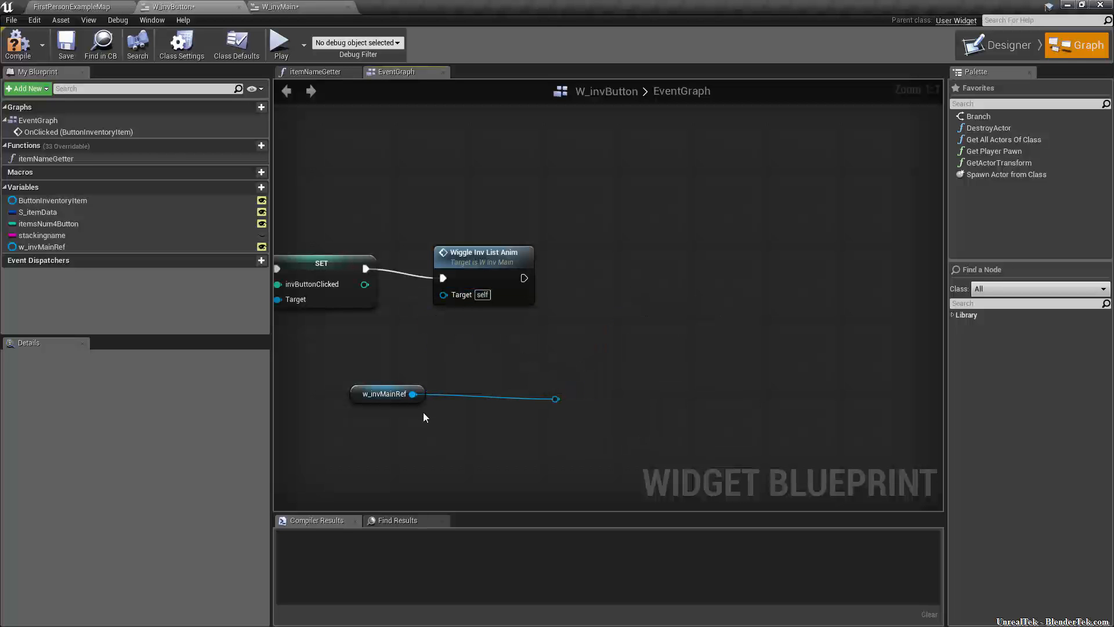
pyautogui.keyDown('alt'); pyautogui.click(413, 394); pyautogui.keyUp('alt')
pyautogui.moveTo(413, 394); pyautogui.dragTo(451, 295)
# Add a Data Fly in Anim call targeted from the reroute node and run it after Wiggle Inv List Anim
pyautogui.moveTo(556, 399); pyautogui.dragTo(591, 276)
pyautogui.write('datafly')
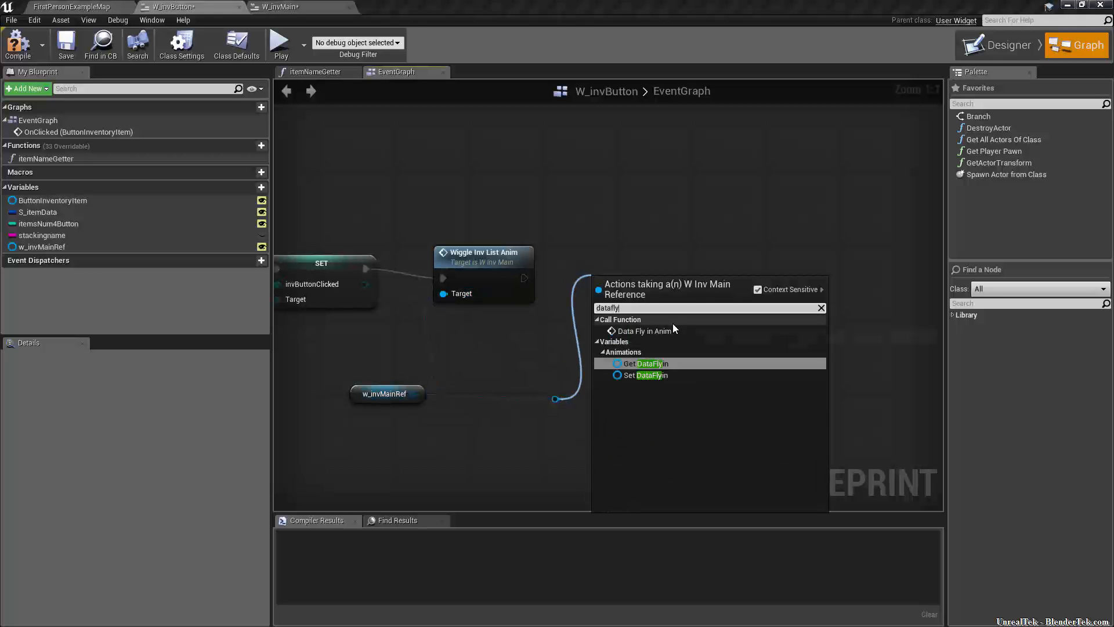
pyautogui.click(650, 331)
pyautogui.moveTo(524, 278); pyautogui.dragTo(620, 276)
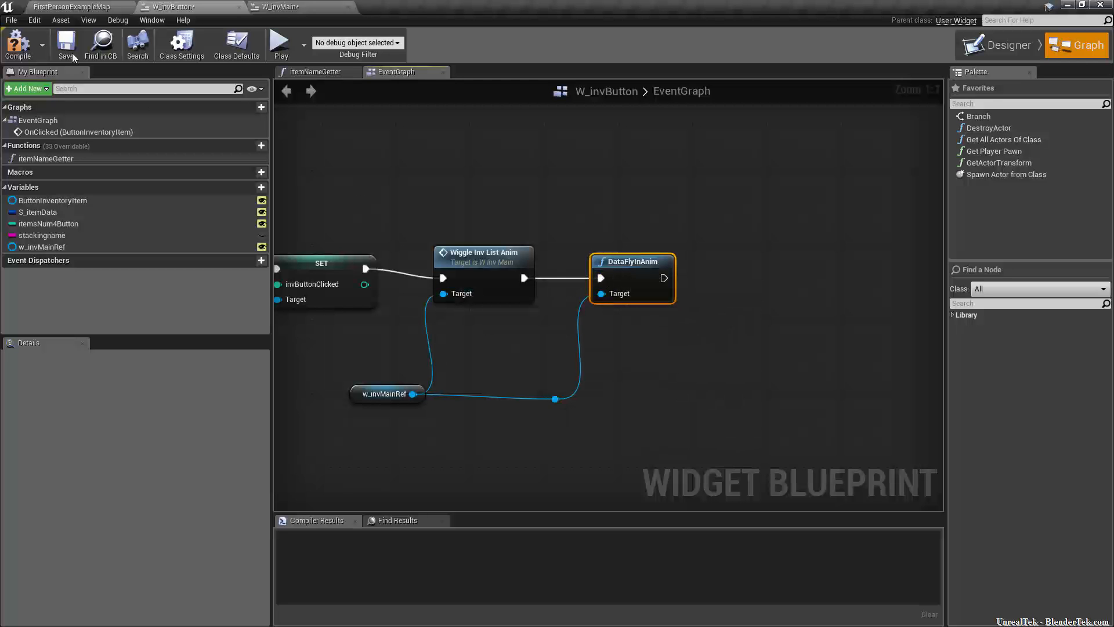
# Compile the W_invButton and W_invMain widget blueprints
pyautogui.click(17, 43)
pyautogui.click(72, 6)
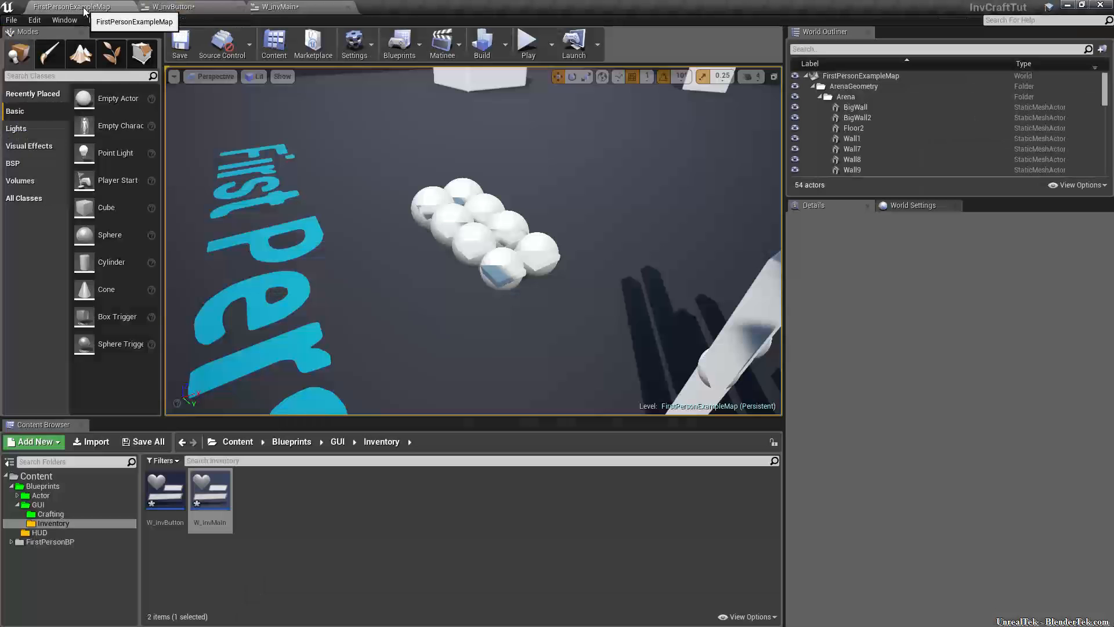
pyautogui.click(284, 10)
pyautogui.click(174, 7)
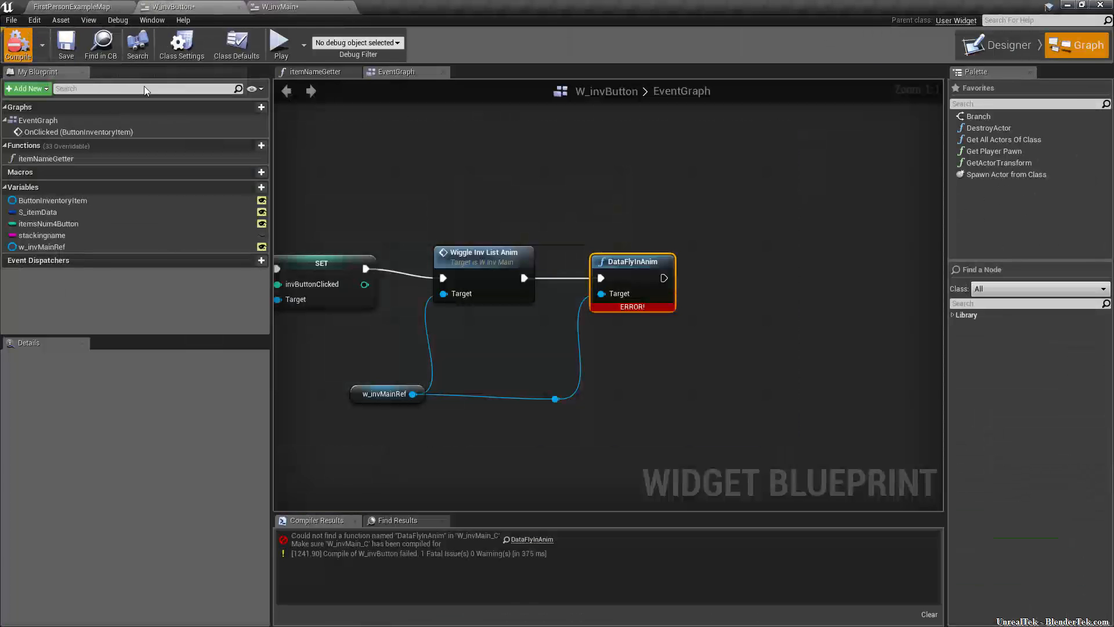
pyautogui.click(288, 11)
pyautogui.click(17, 43)
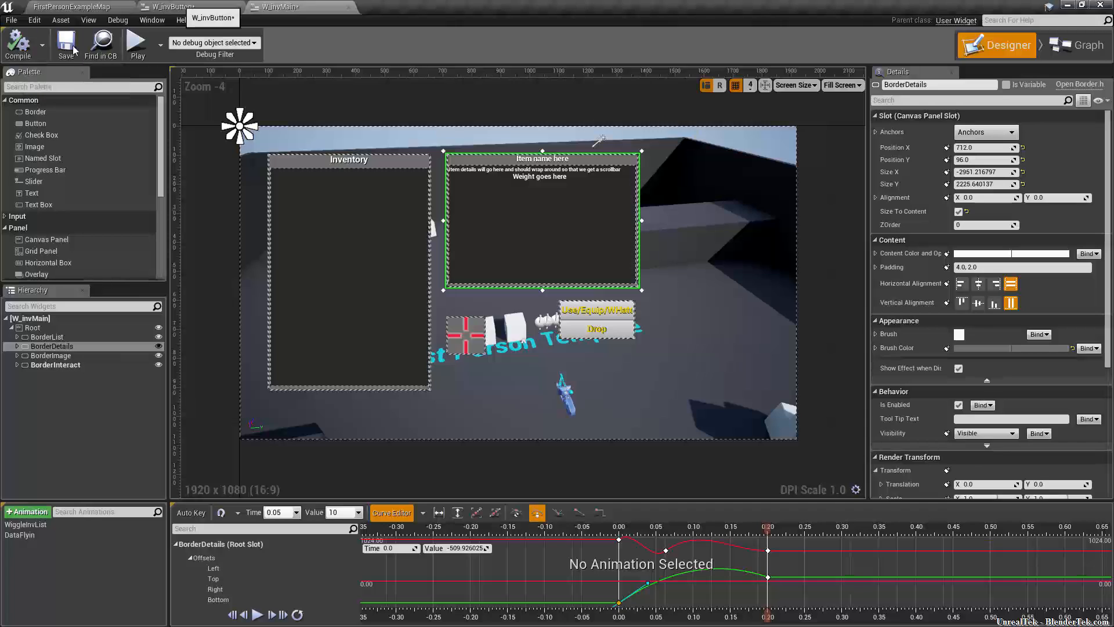
pyautogui.click(174, 7)
# Play-test FirstPersonExampleMap by picking up wood and selecting Peice of Wood in the inventory, and end the session
pyautogui.click(80, 6)
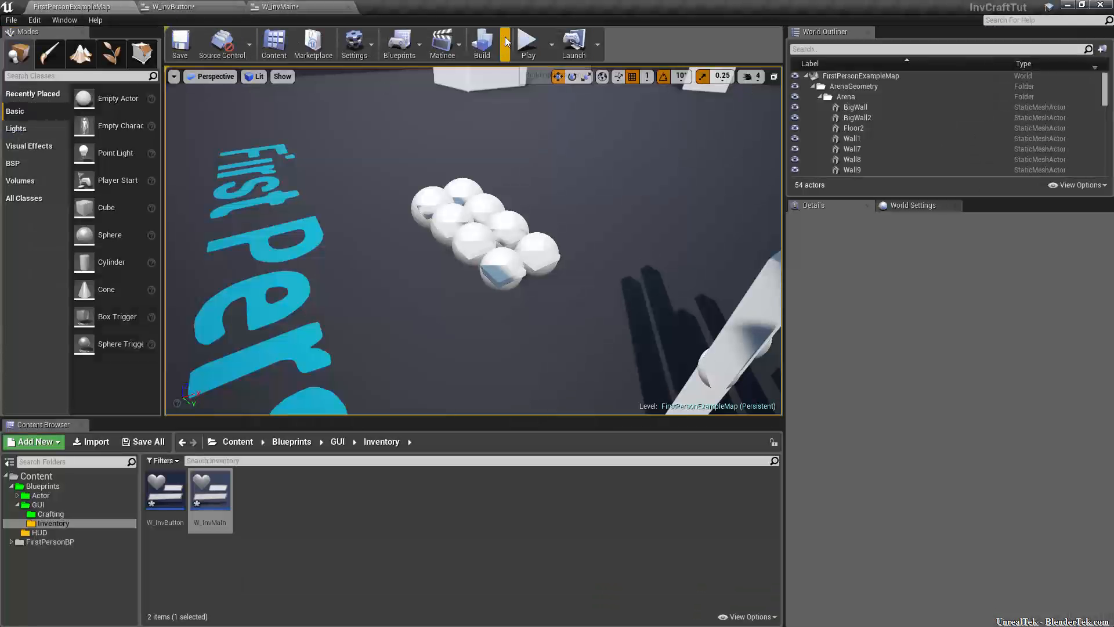
pyautogui.click(528, 45)
pyautogui.press('w')
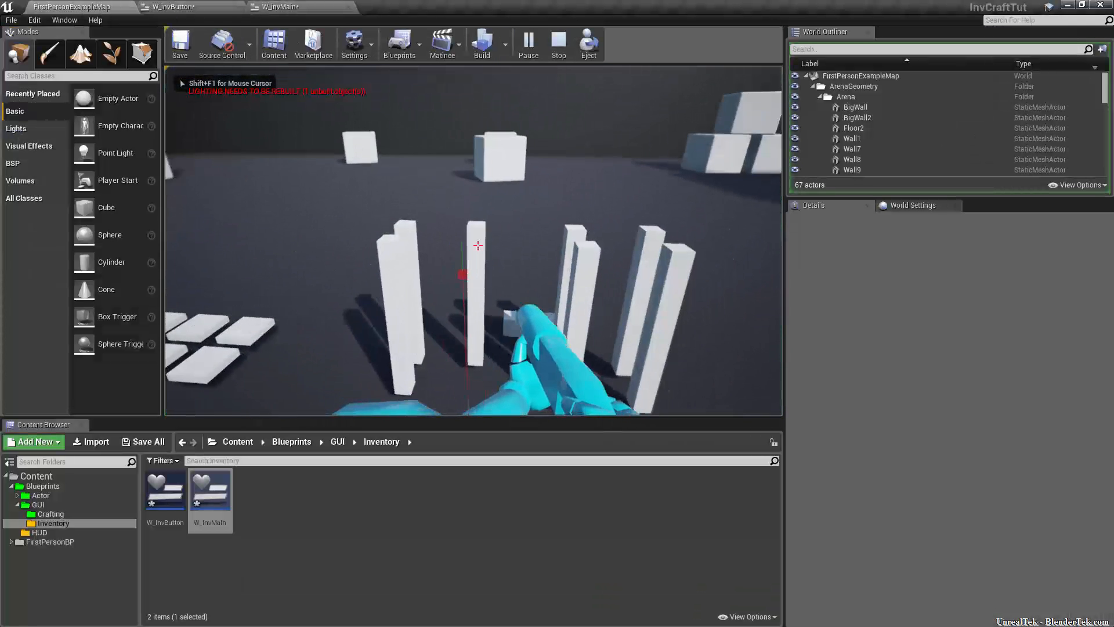
pyautogui.press('i')
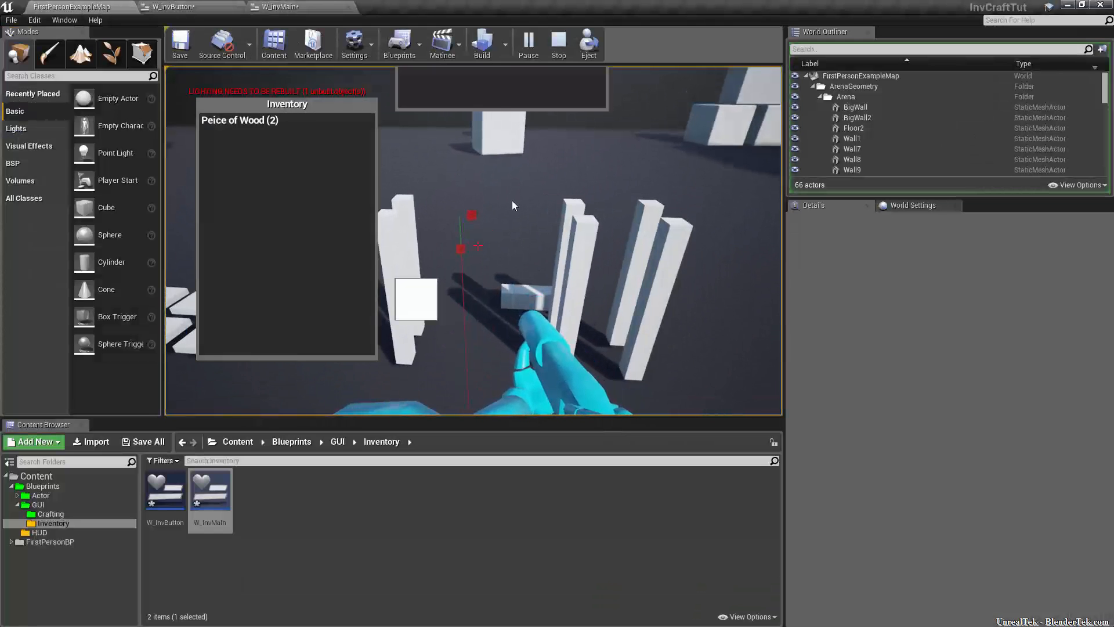
pyautogui.click(246, 121)
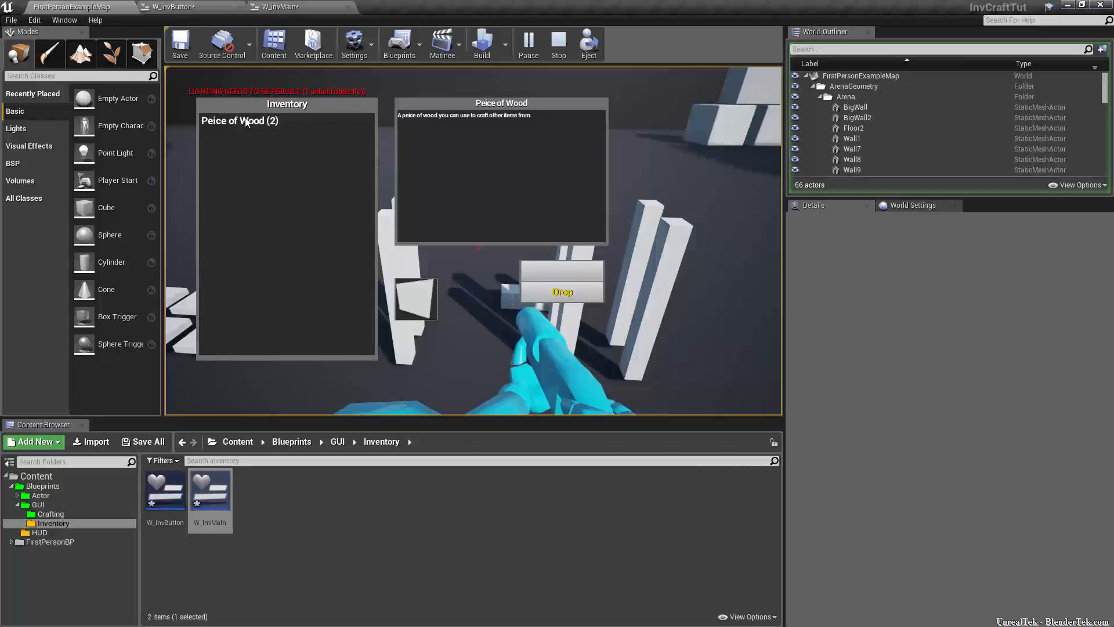
pyautogui.press('Escape')
# Move BorderDetails farther off-screen at time 0.00 of DataFlyin, key its Position X at 2236.592529, and preview the animation
pyautogui.click(293, 8)
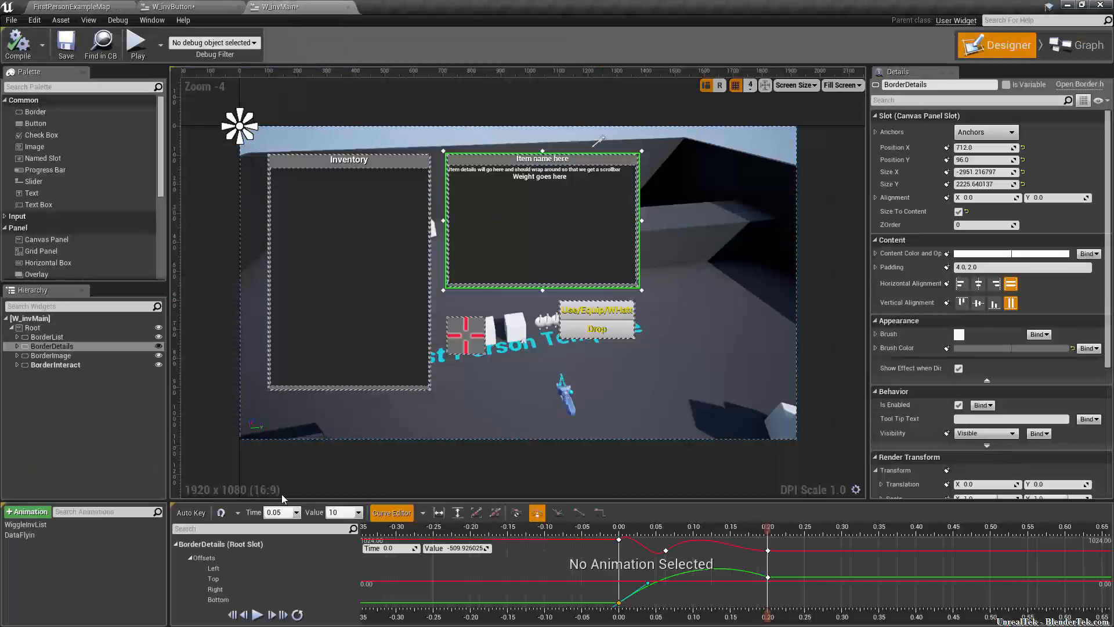
pyautogui.click(88, 535)
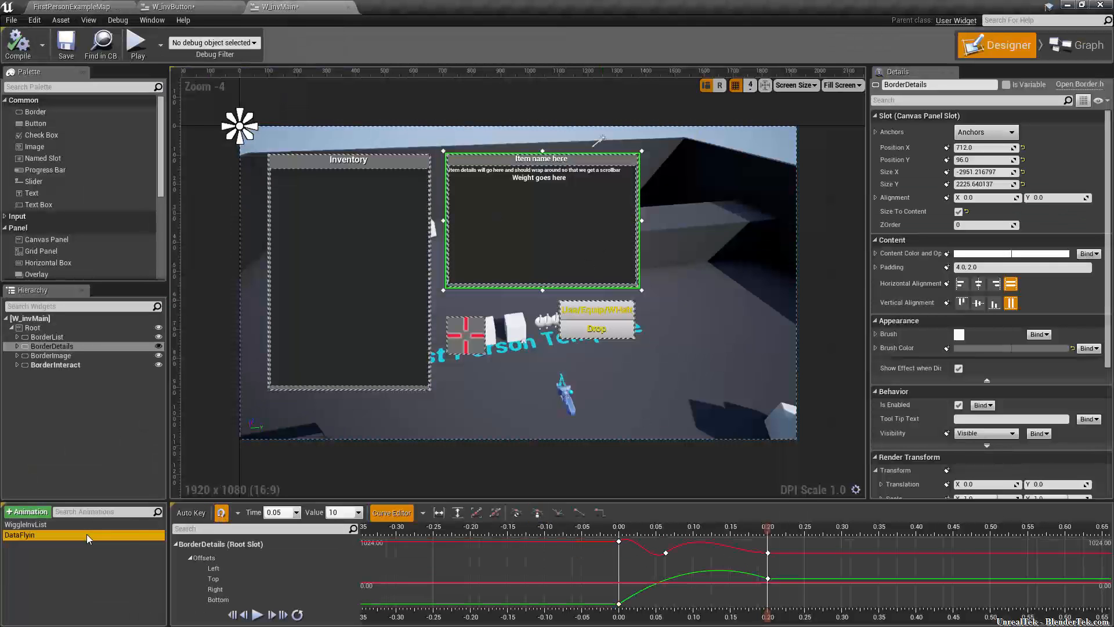
pyautogui.moveTo(771, 530); pyautogui.dragTo(618, 527)
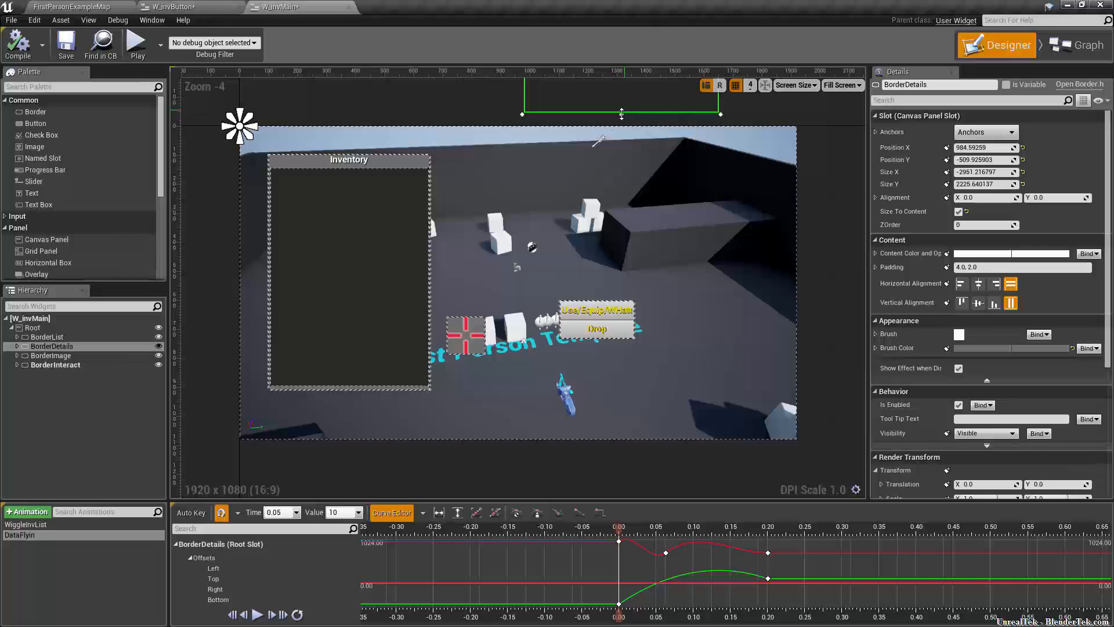
pyautogui.moveTo(806, 149); pyautogui.dragTo(745, 367, button='right')
pyautogui.moveTo(557, 192); pyautogui.dragTo(821, 102)
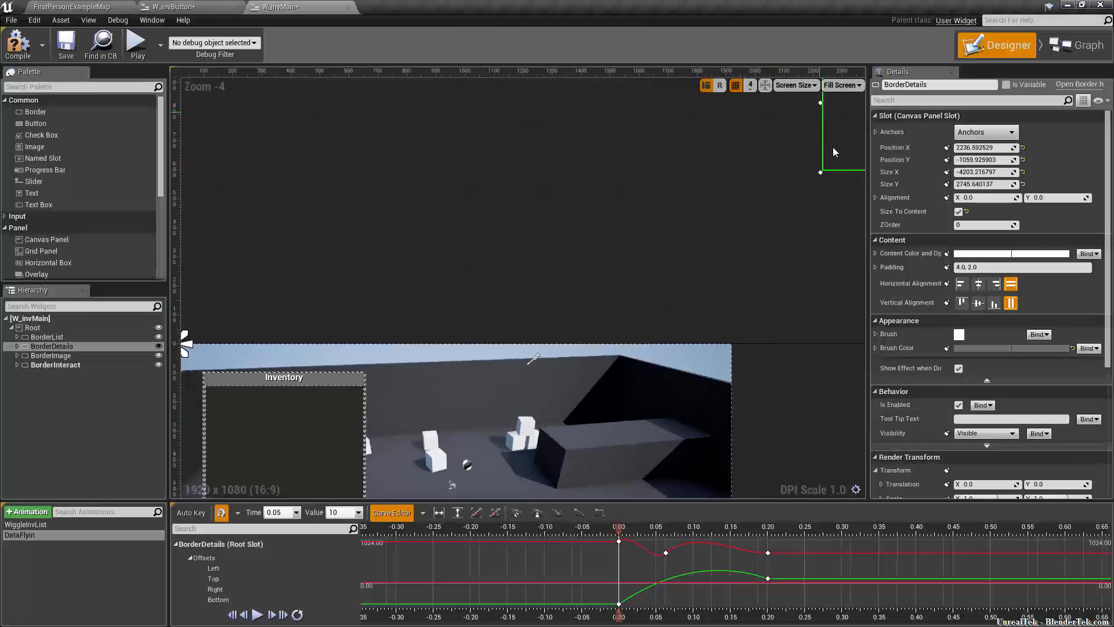
pyautogui.click(947, 148)
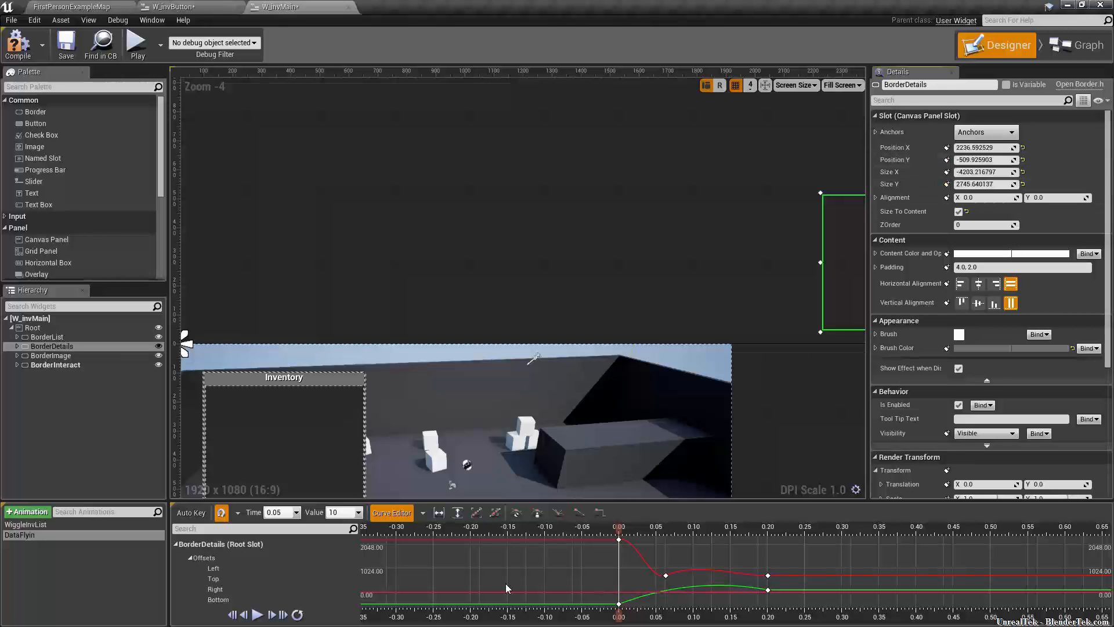
pyautogui.click(257, 615)
pyautogui.click(257, 614)
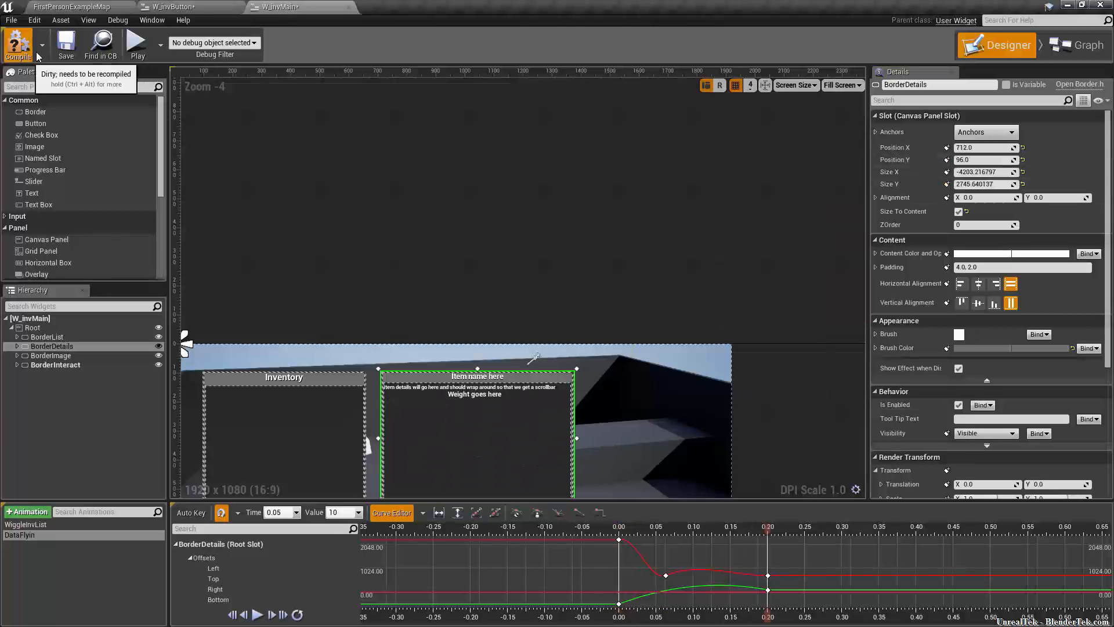
# Start playing FirstPersonExampleMap, pick up two pieces of wood and open the inventory
pyautogui.click(86, 8)
pyautogui.click(527, 42)
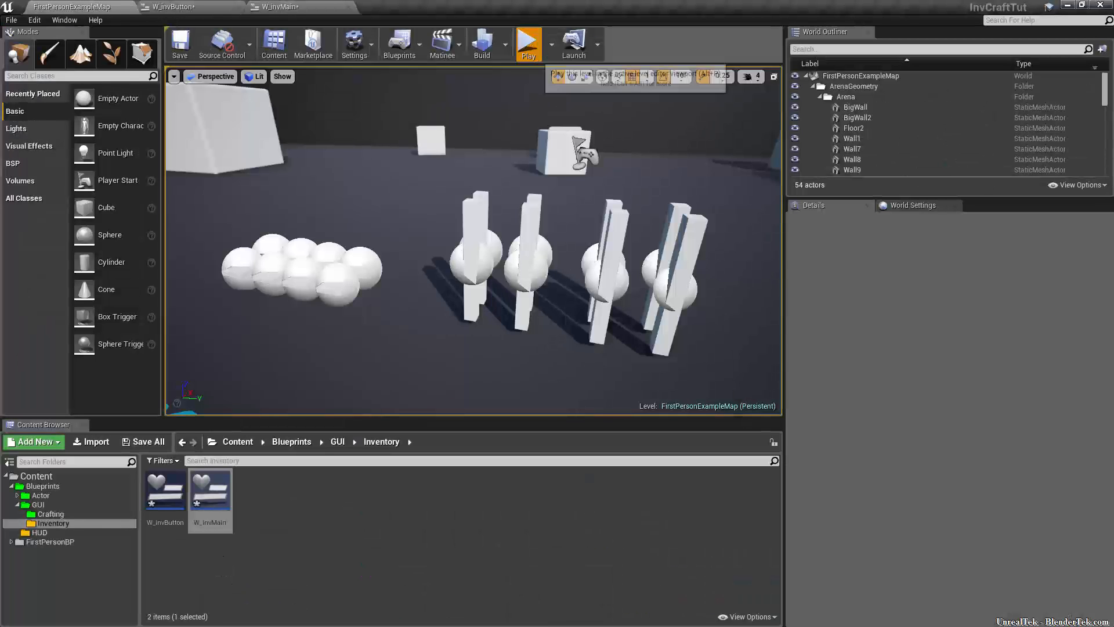
pyautogui.press('w')
pyautogui.press('e')
pyautogui.press('e')
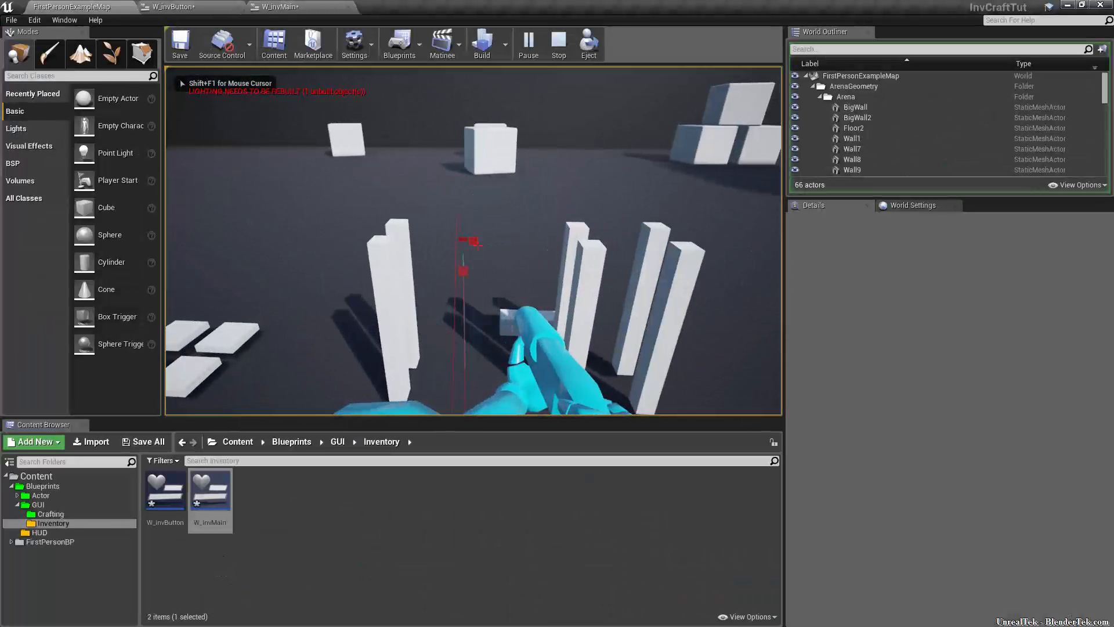
pyautogui.press('i')
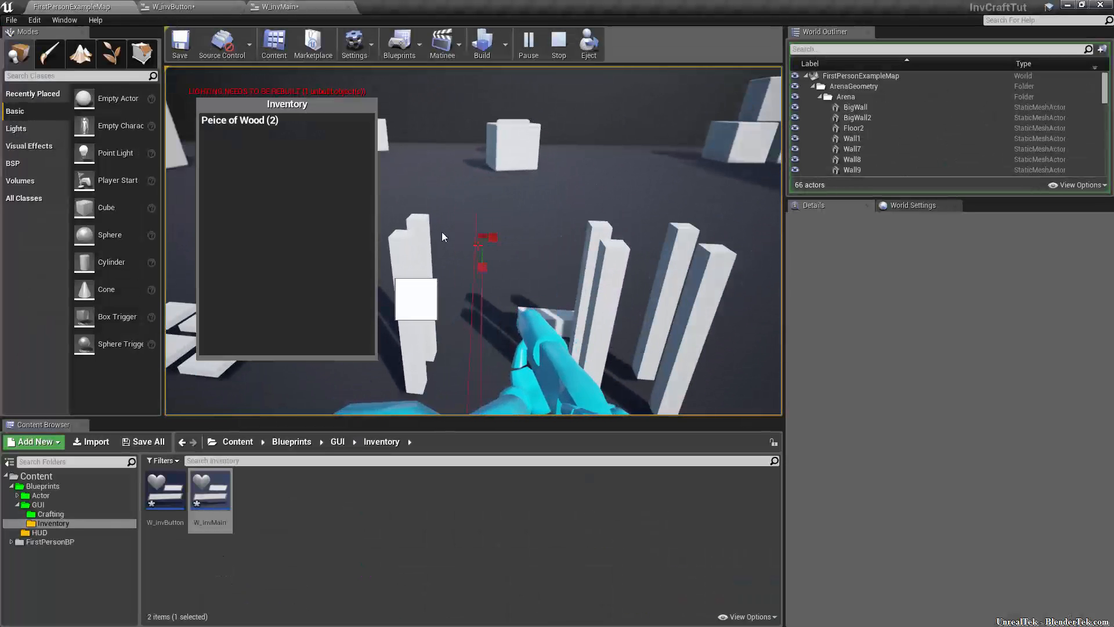
# Select Peice of Wood repeatedly to check the list wiggle and details fly-in animations, and end the play session
pyautogui.click(253, 122)
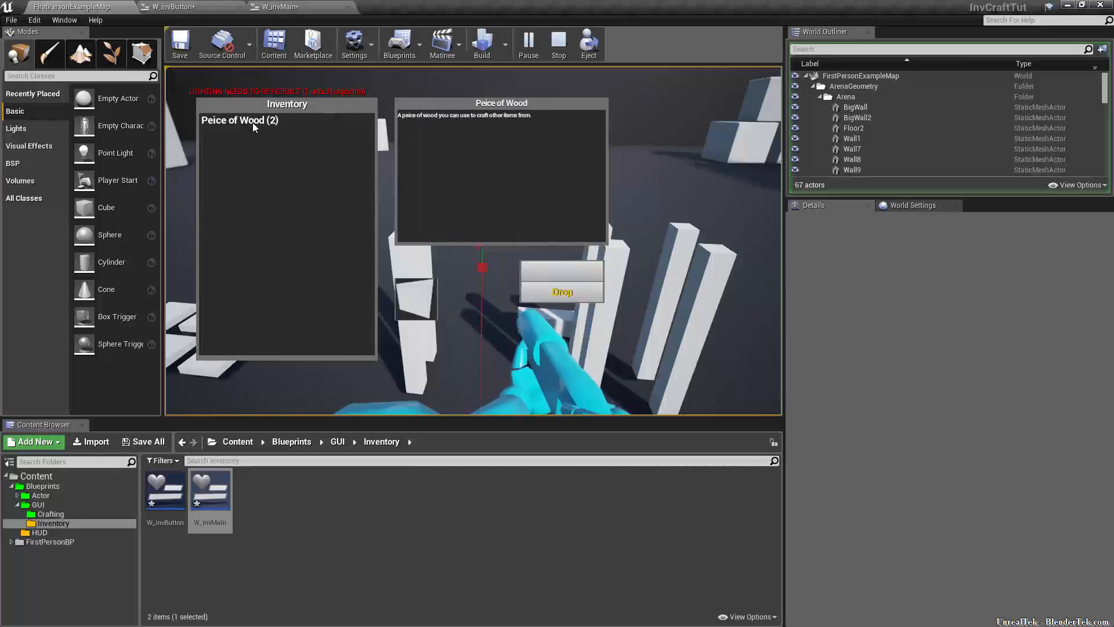
pyautogui.click(253, 123)
pyautogui.click(252, 124)
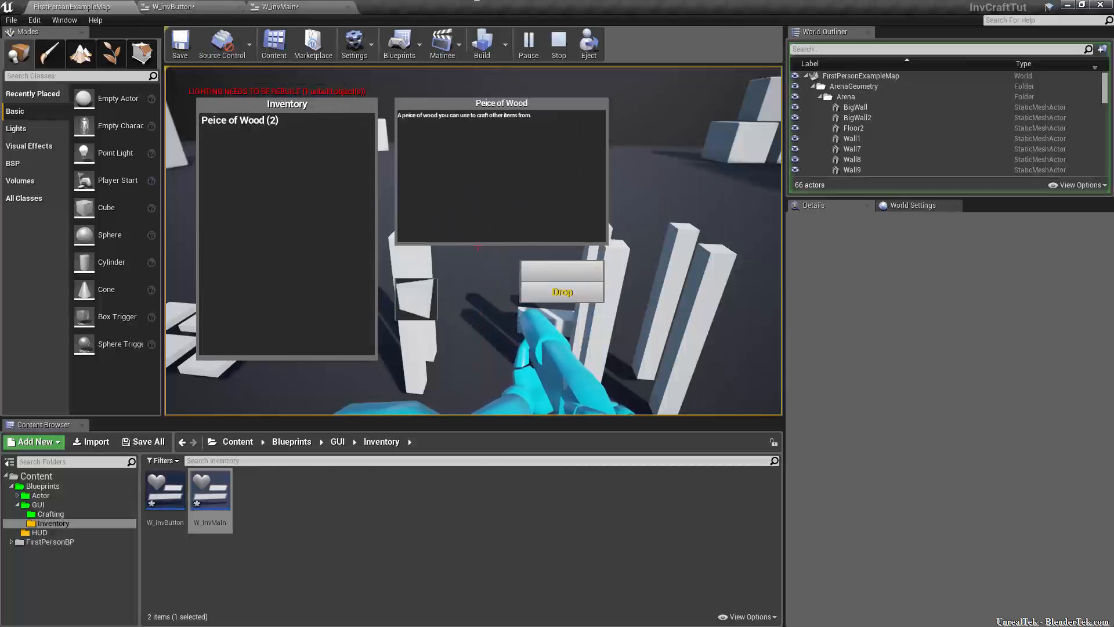
pyautogui.click(234, 125)
pyautogui.click(235, 126)
pyautogui.click(234, 125)
pyautogui.click(234, 125)
pyautogui.click(235, 125)
pyautogui.press('Escape')
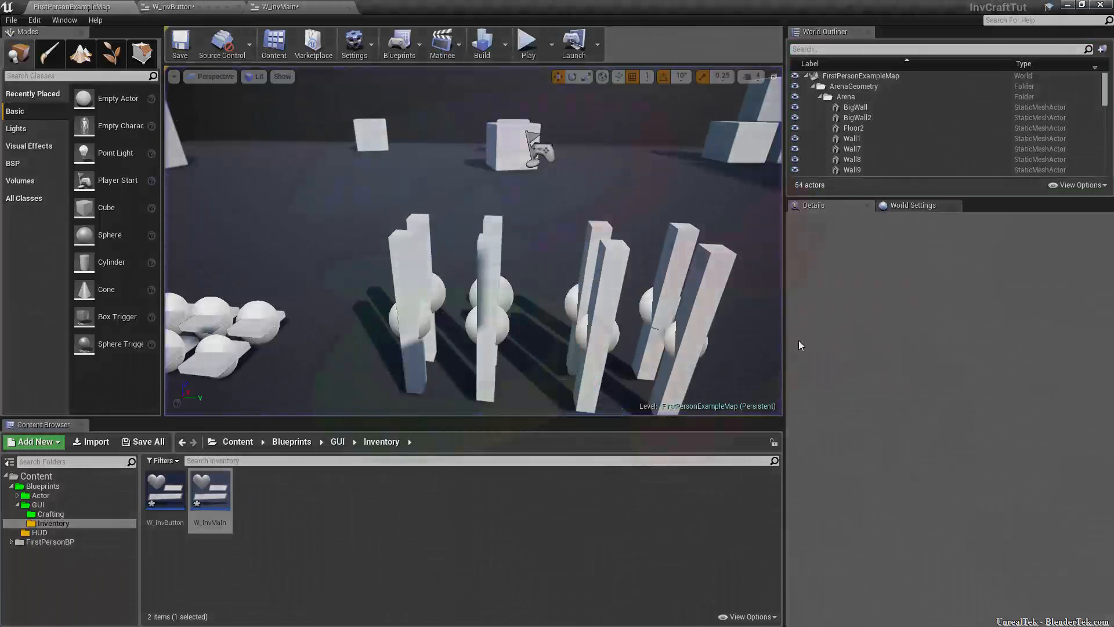